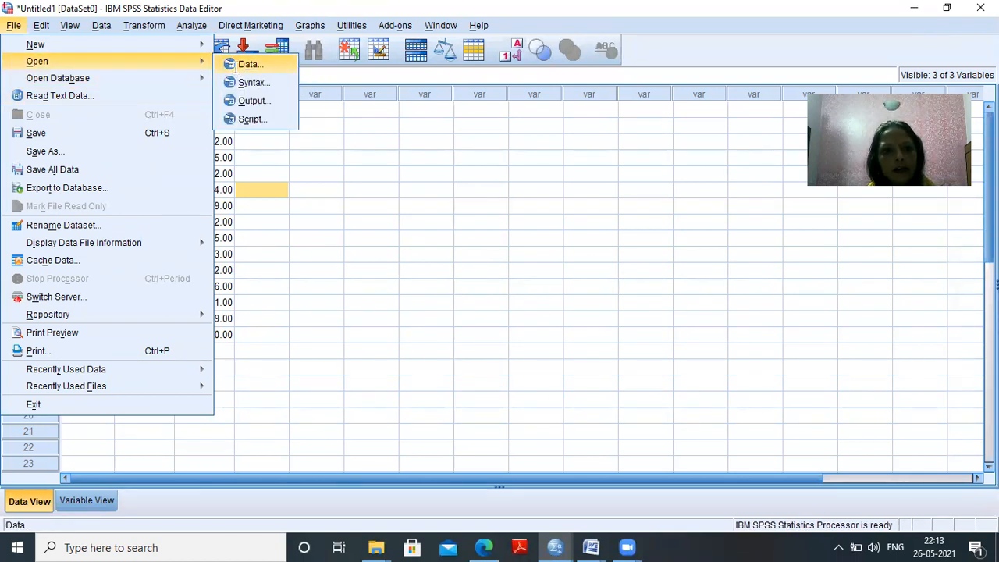
- Open the data file multiple_regression.sav from the Research Methodology folder on Local Disk (D:)
left_click(247, 64)
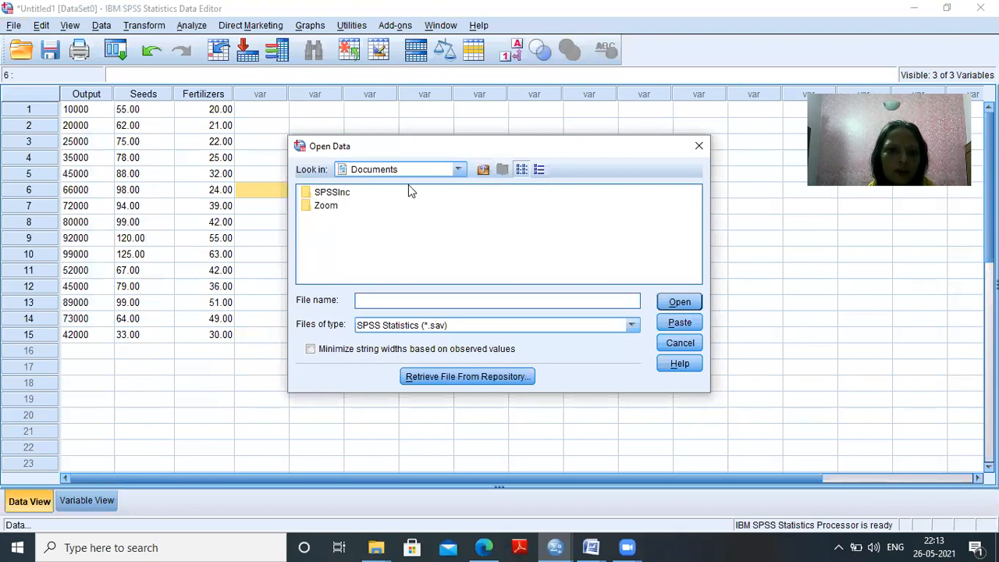
left_click(453, 171)
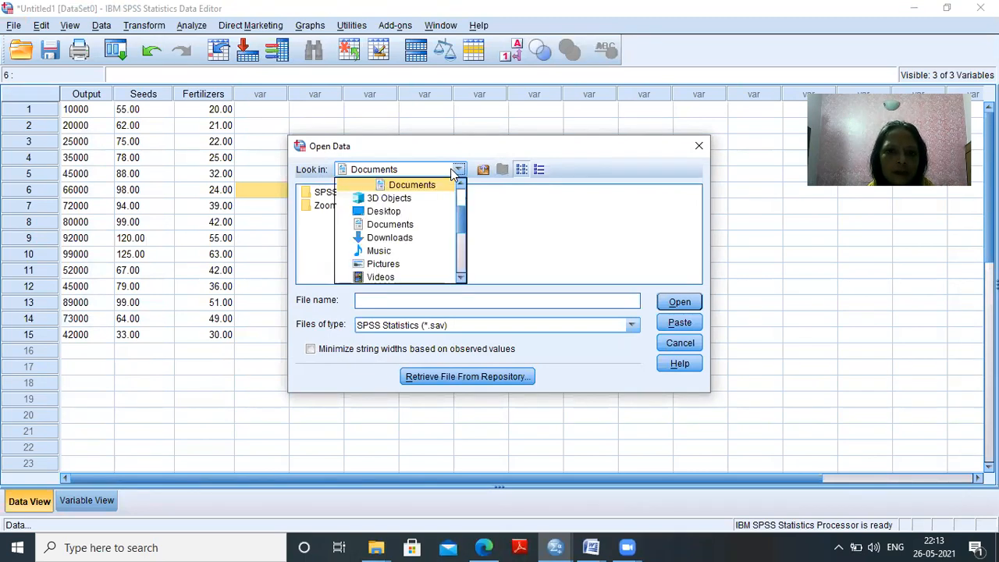
left_click_drag(458, 214, 462, 242)
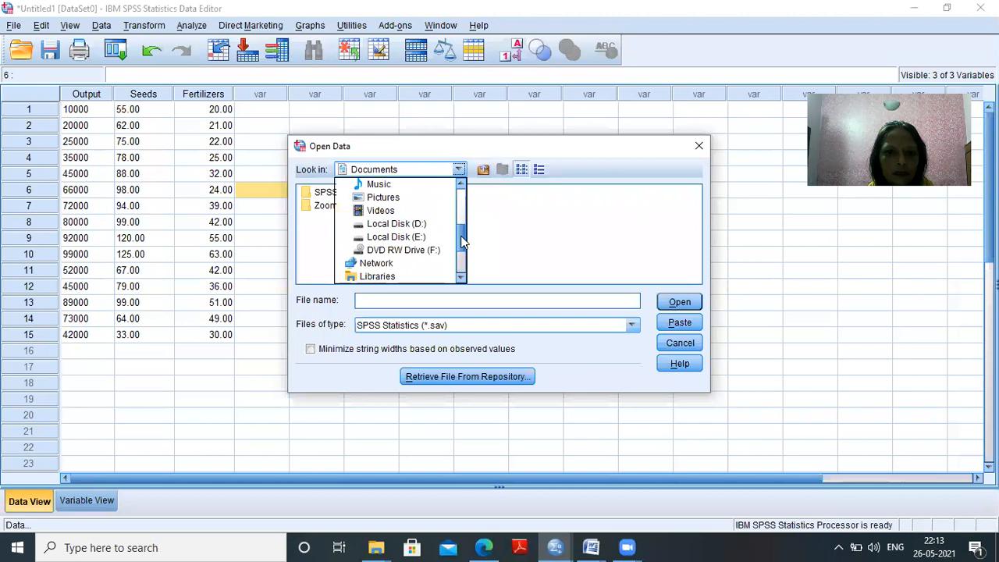
left_click(430, 224)
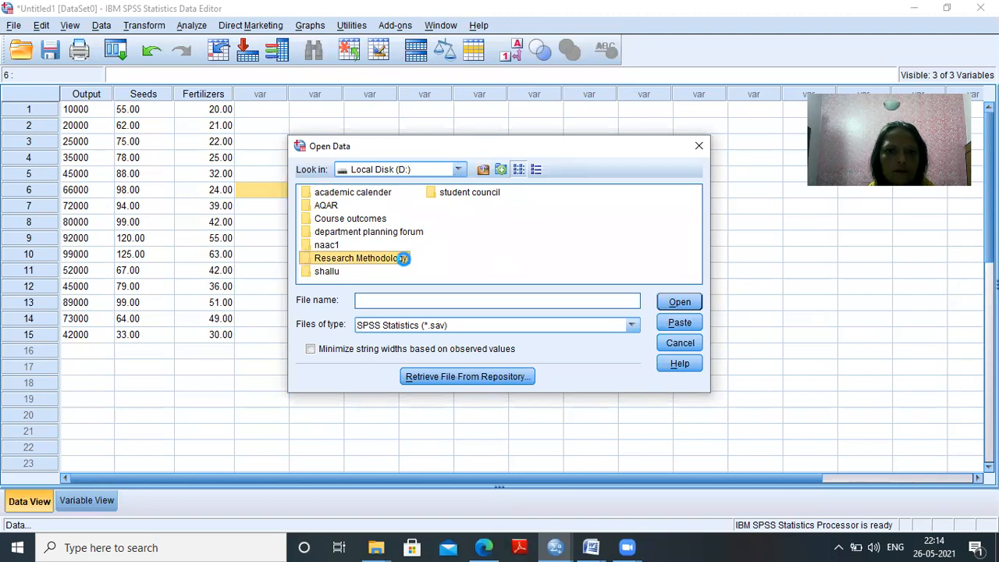
double_click(401, 259)
double_click(380, 247)
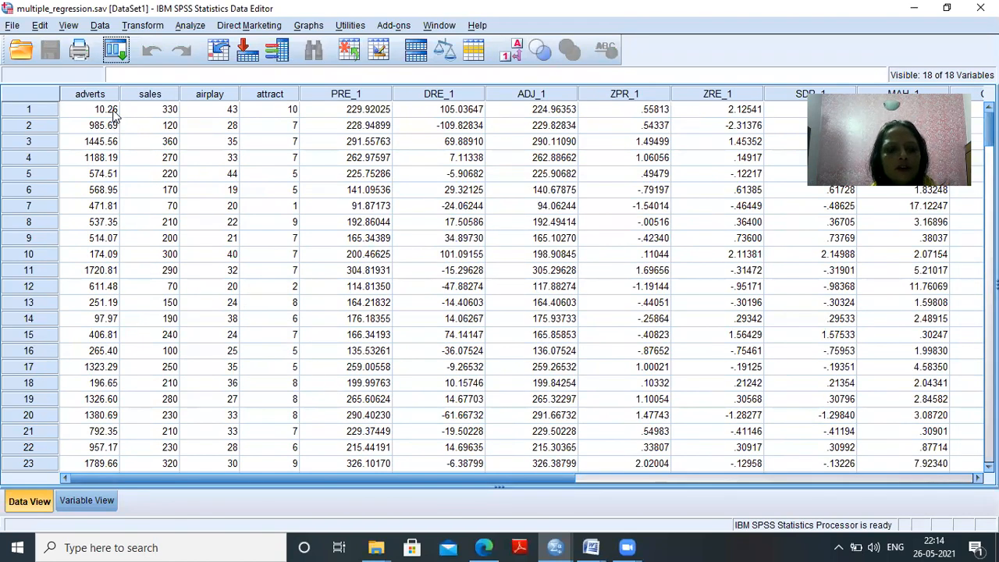
- Show the variable definitions and widen the Label column until the full variable labels fit
left_click(75, 507)
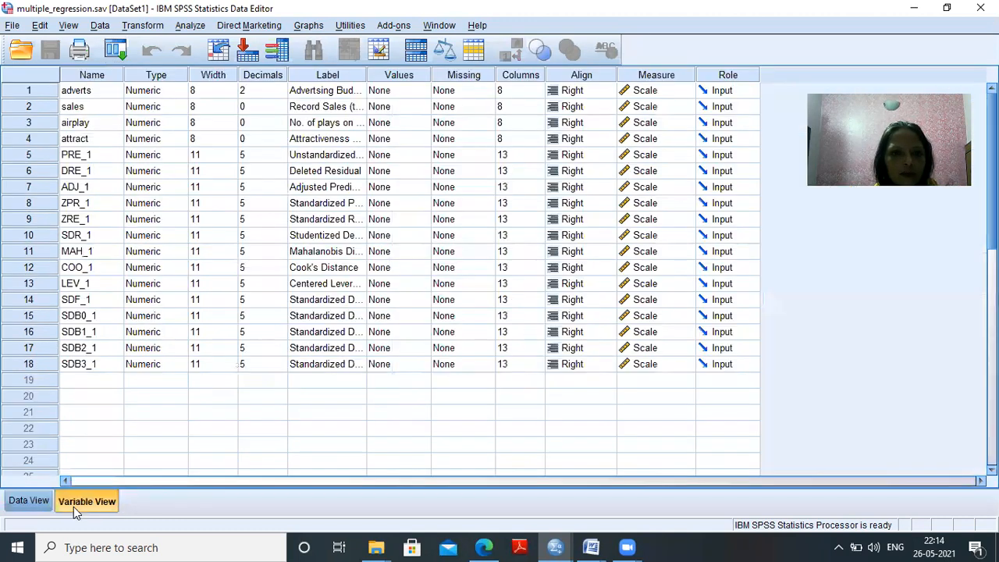
left_click(352, 93)
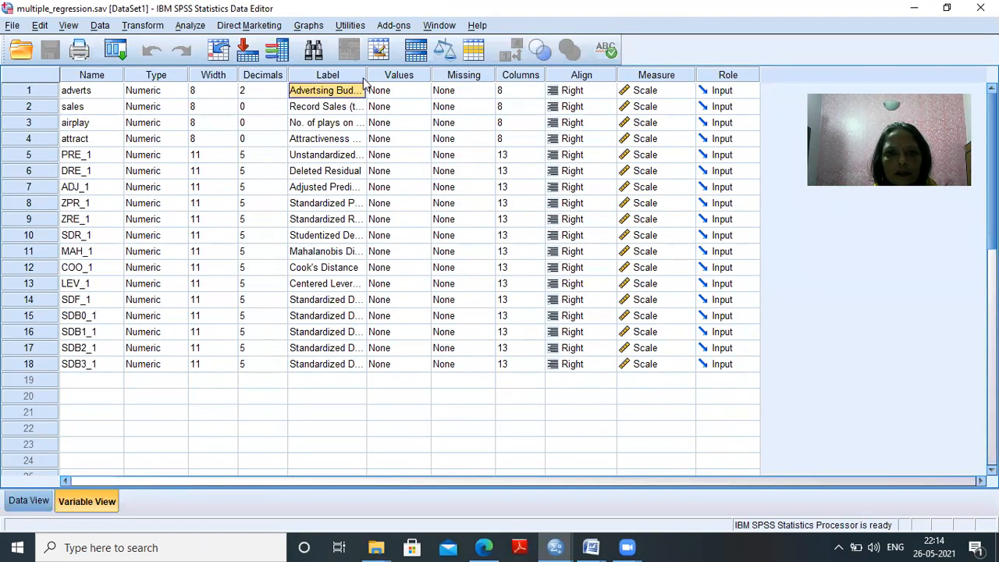
left_click_drag(365, 70, 490, 56)
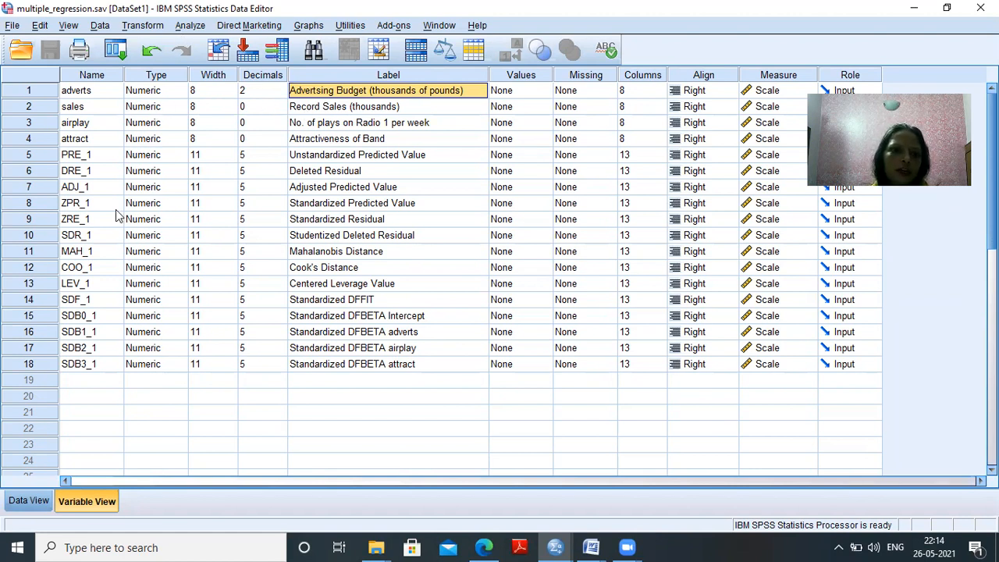
- Examine the case records in the data sheet well beyond the first hundred rows and return to the first case
left_click(28, 502)
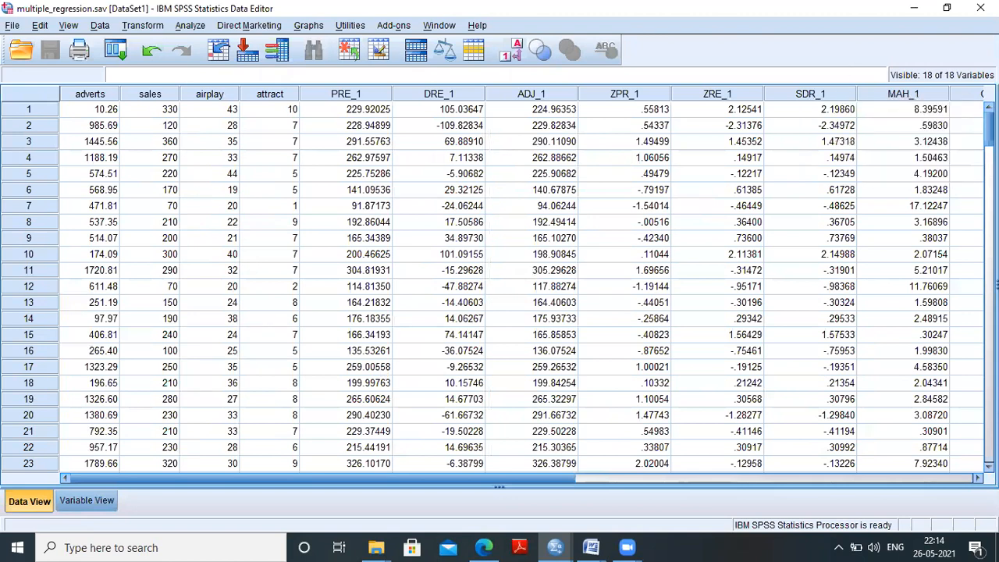
scroll(499, 289, "down", 10)
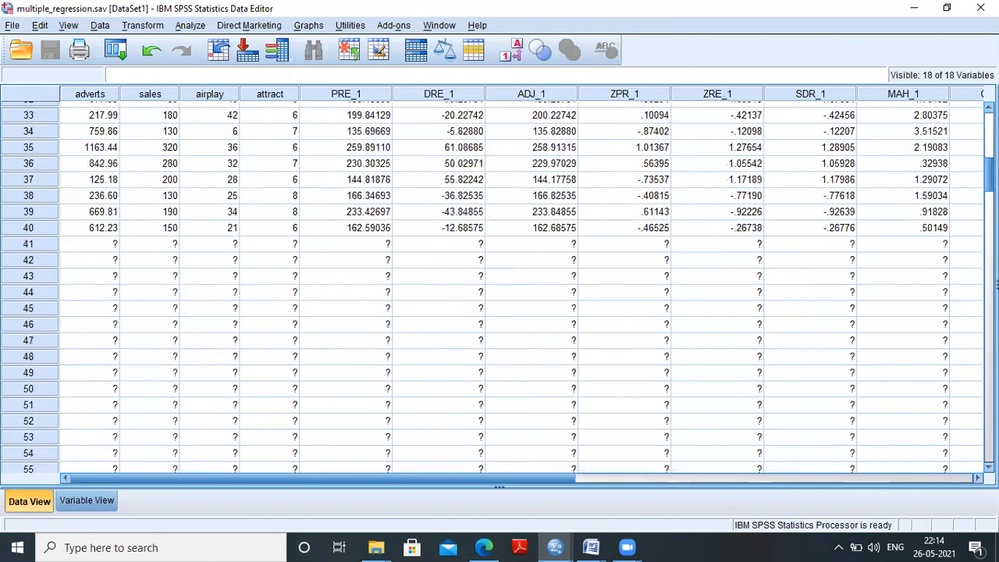
scroll(500, 289, "down", 20)
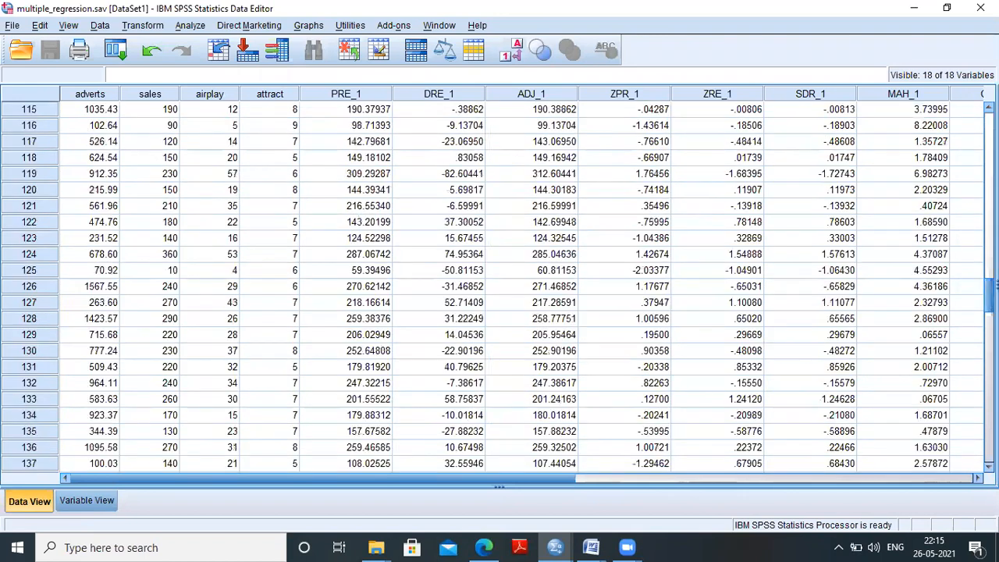
left_click_drag(988, 297, 988, 117)
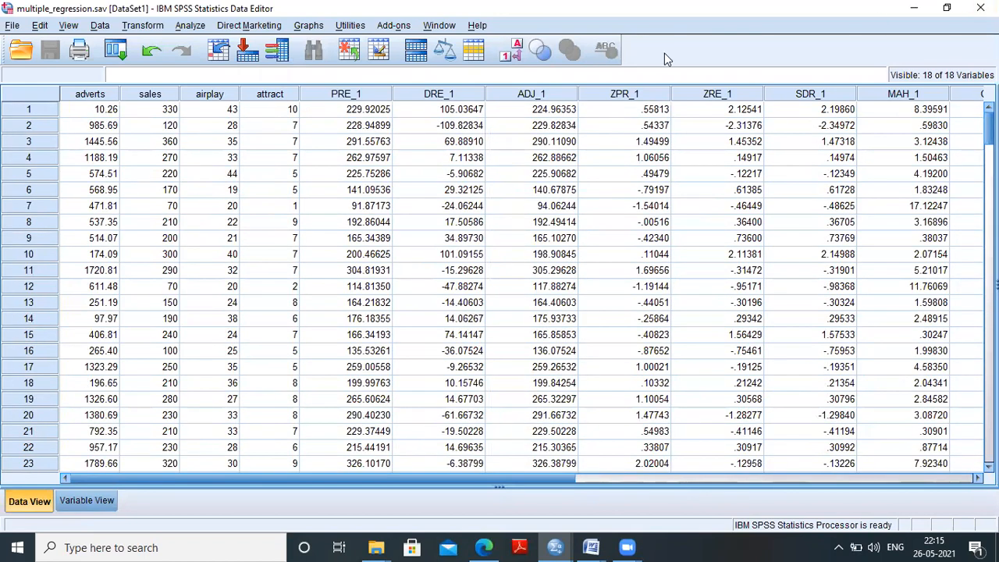
left_click(367, 95)
- Try to delete the variables PRE_1 through SDB3_1 together from the variable definitions
left_click(91, 501)
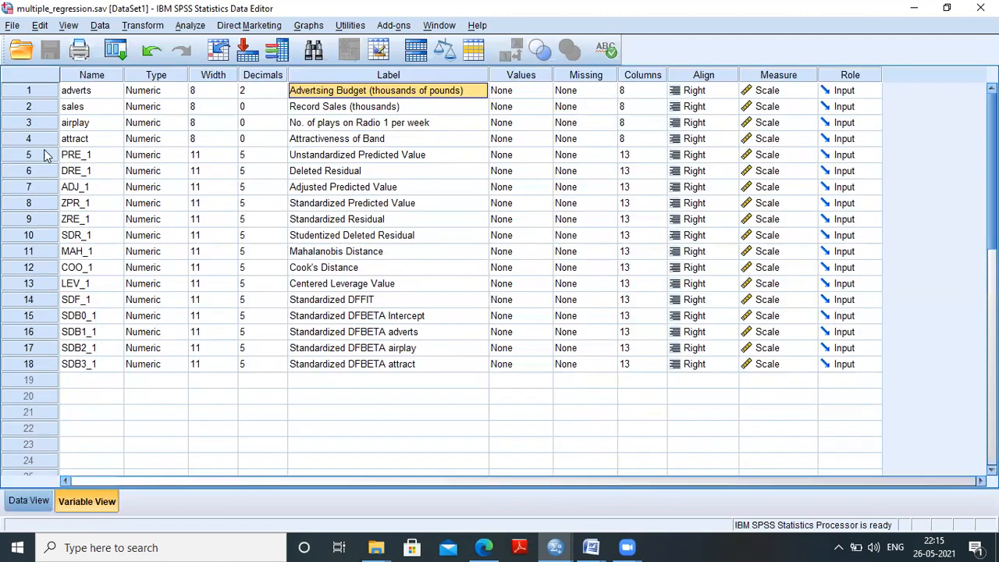
key("shift+Down")
key("shift+Down")
key("shift+Down")
key("shift+Down")
key("shift+Down")
key("shift+Down")
key("shift+Down")
key("shift+Down")
key("shift+Down")
key("shift+Down")
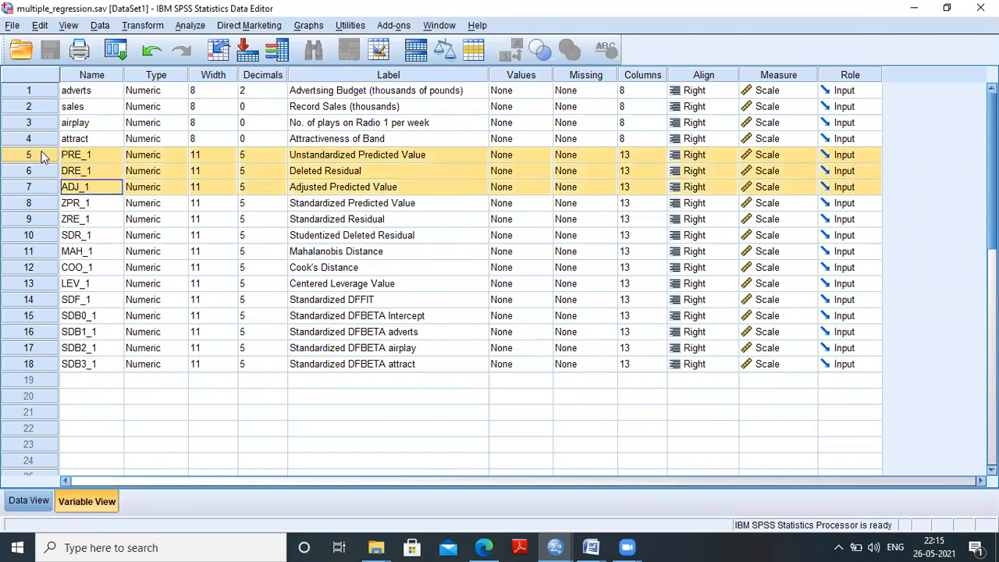
key("shift+Down")
key("shift+Down")
key("shift+Down")
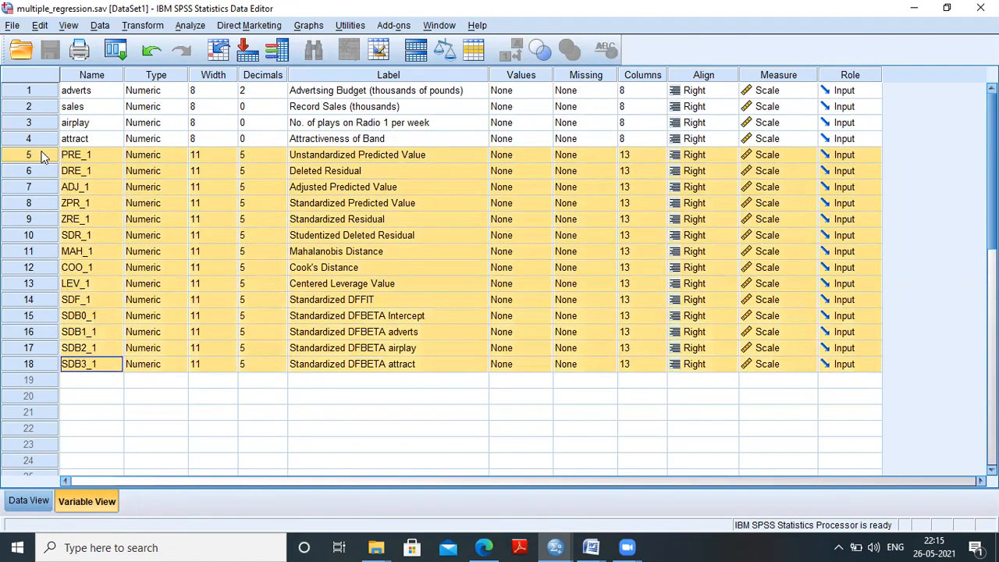
right_click(43, 157)
left_click(78, 199)
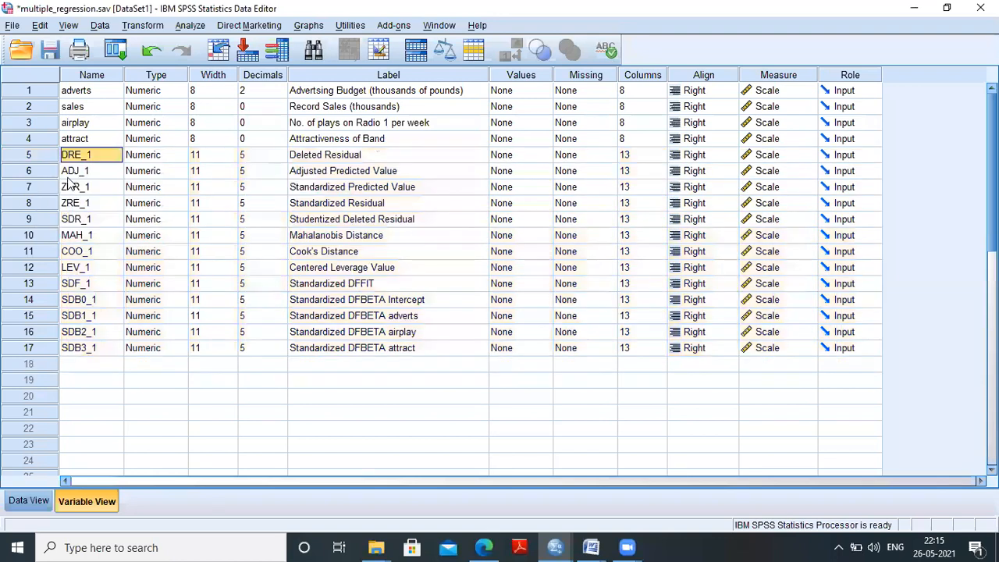
- Delete the Deleted Residual variable DRE_1
left_click(43, 157)
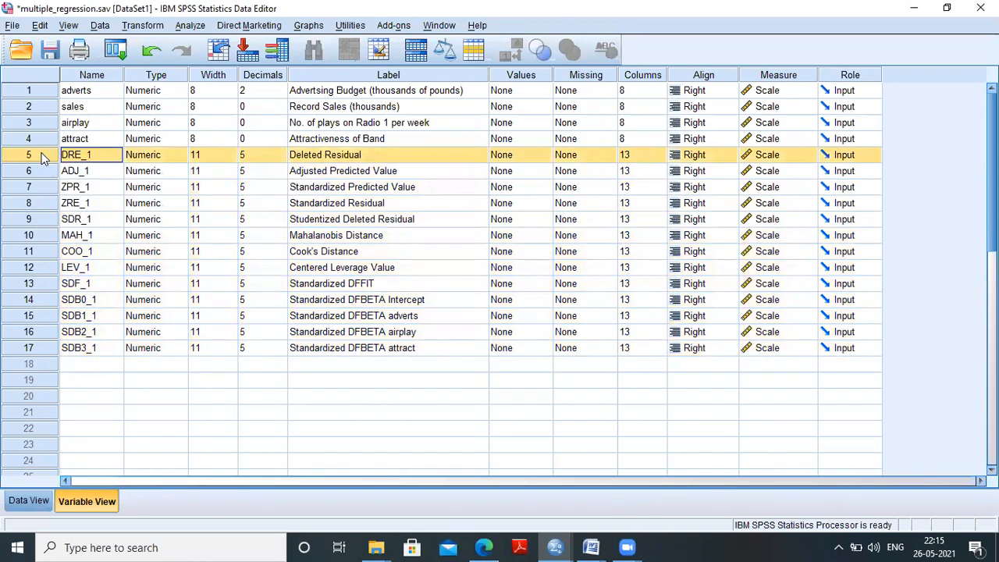
right_click(44, 158)
left_click(77, 199)
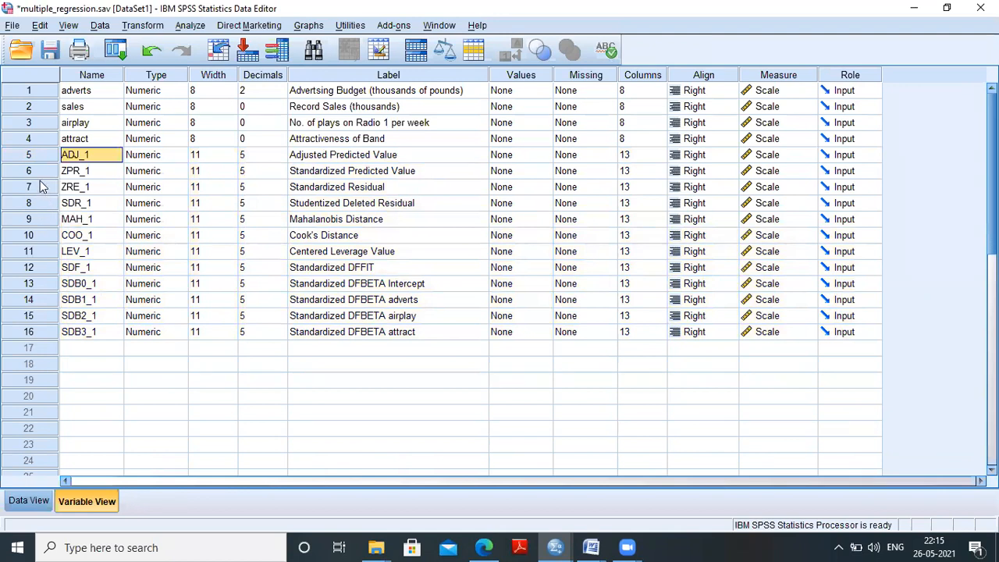
key("Tab")
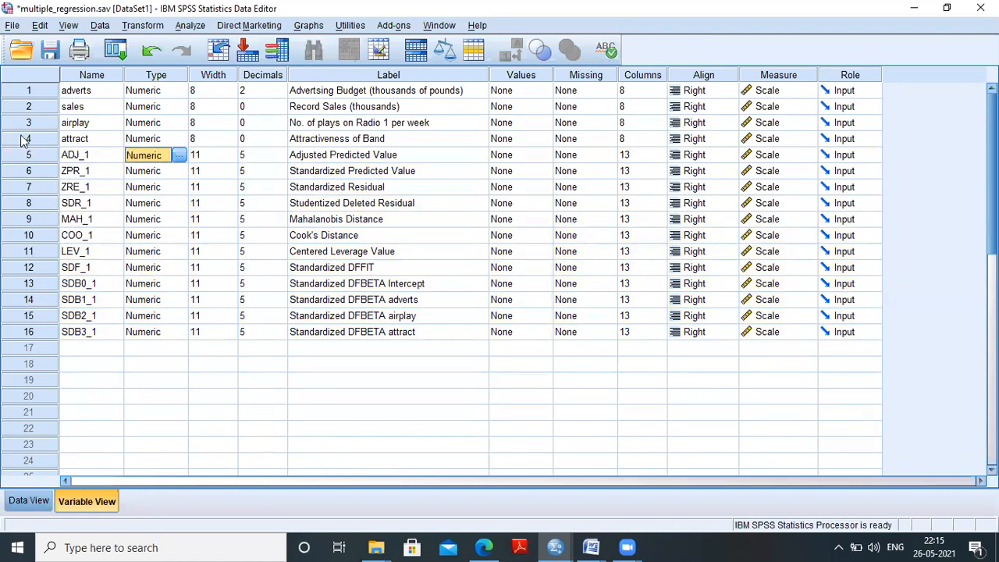
left_click(29, 154)
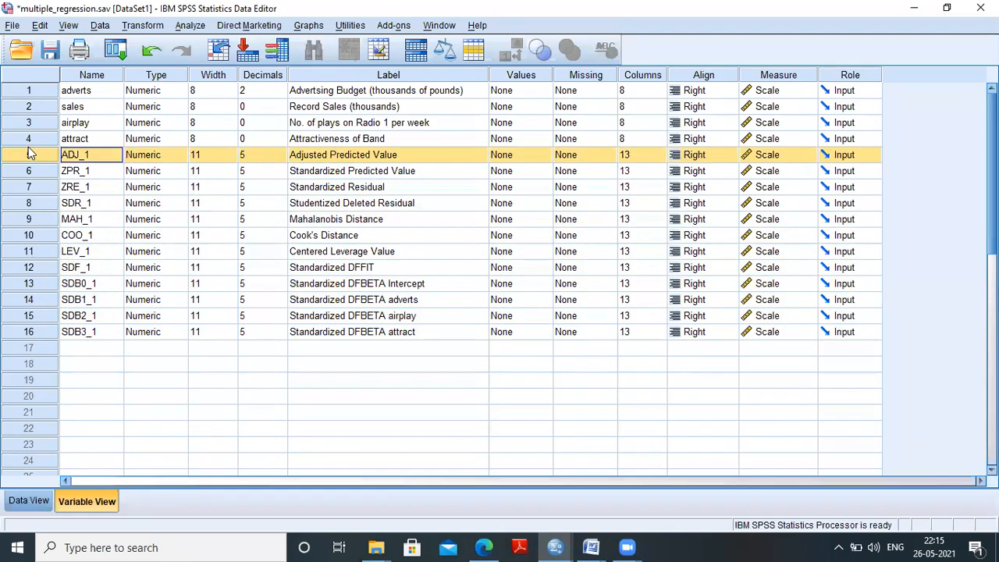
key("shift+Down")
key("shift+Down")
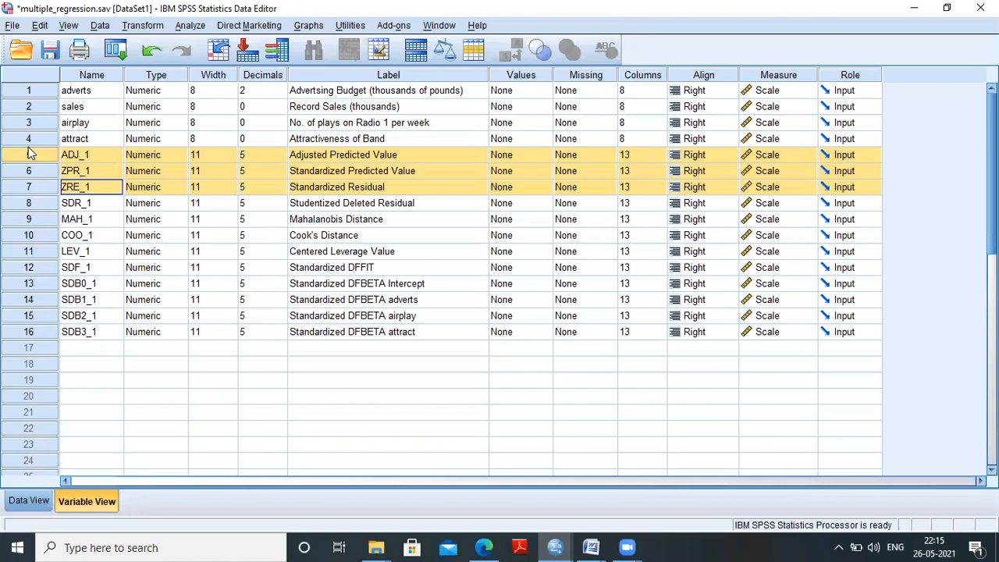
key("ctrl+Down")
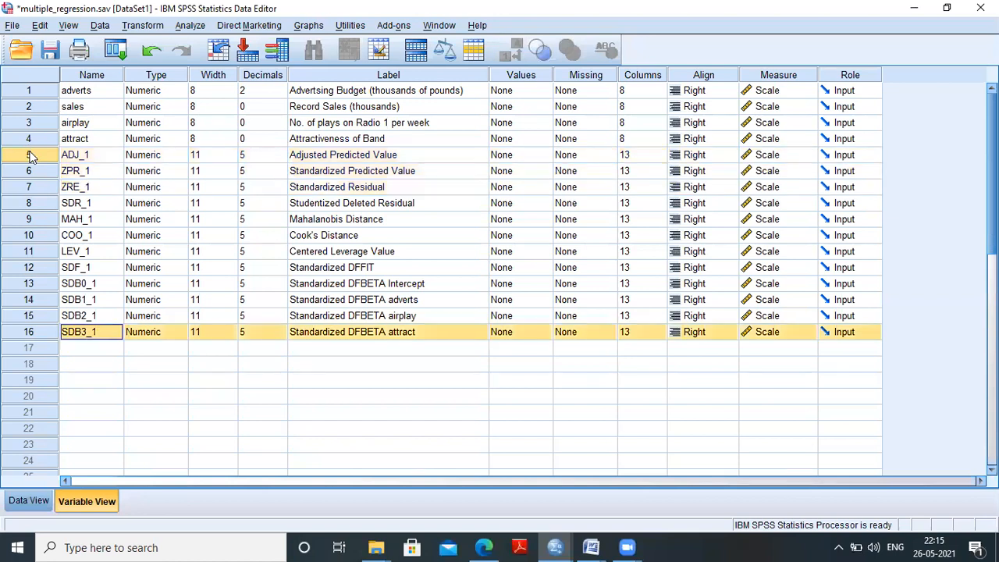
- Move the variable SDB3_1 to directly below attract and delete it
left_click_drag(30, 332, 33, 164)
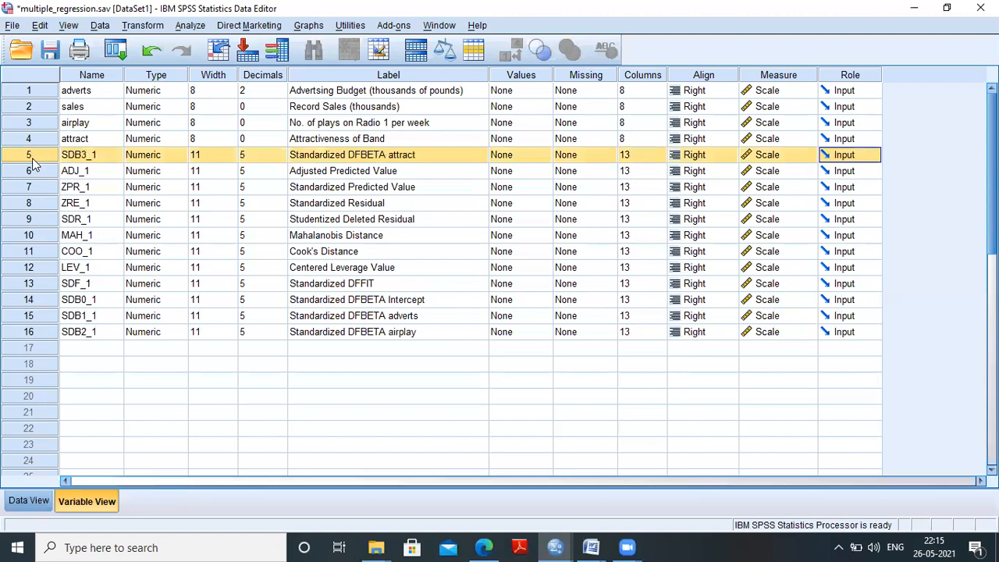
right_click(33, 163)
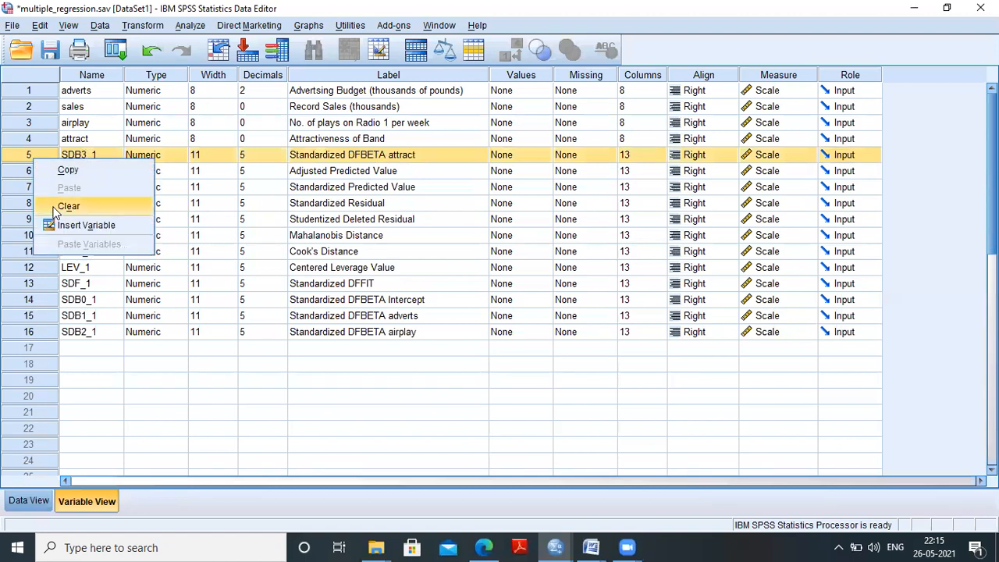
left_click(56, 206)
- Delete the Standardized Predicted Value variable ZPR_1
left_click(39, 171)
right_click(39, 171)
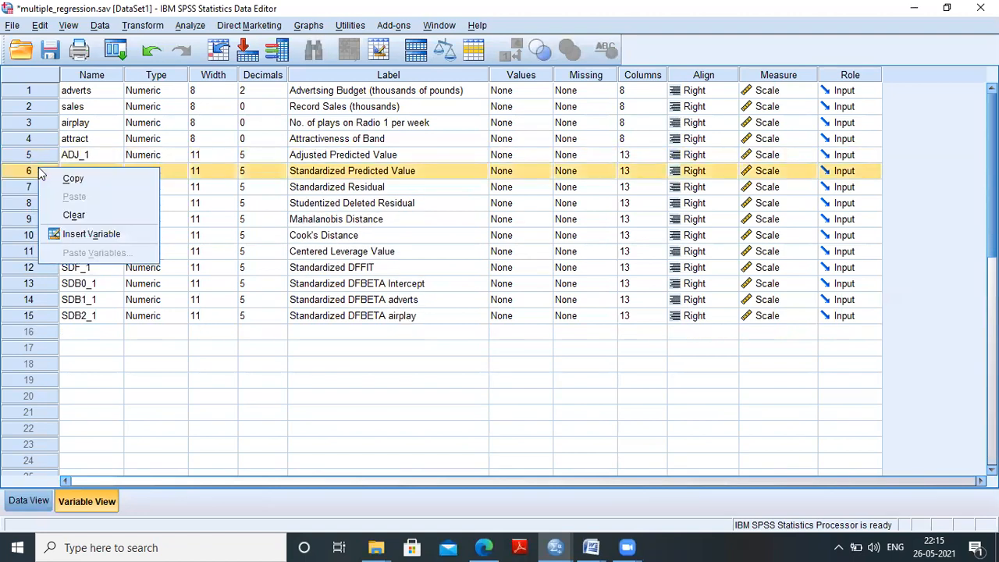
left_click(67, 215)
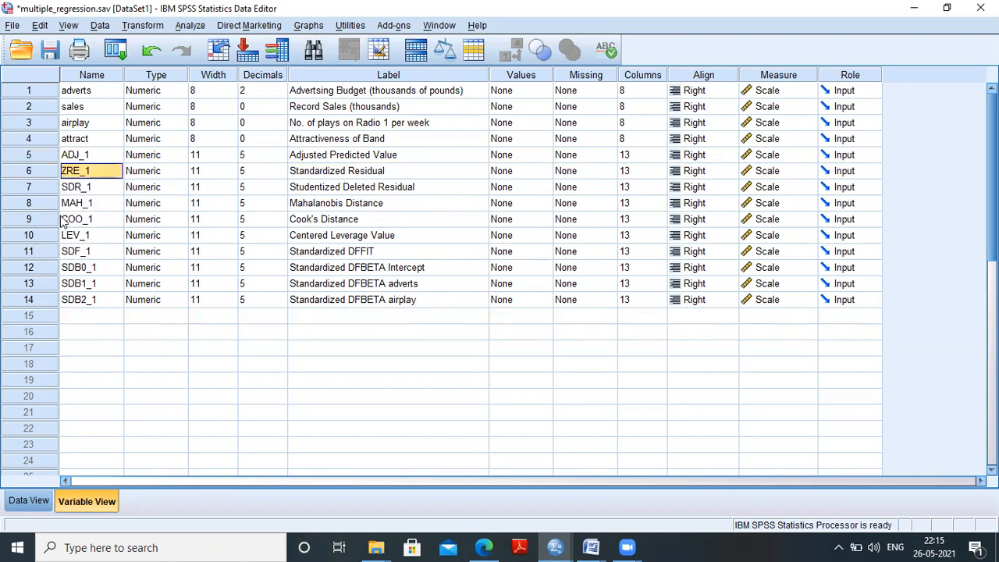
- Try to delete the variables ADJ_1 through SDB2_1 together as one range
left_click(39, 156)
key("shift+Down")
key("shift+Down")
key("shift+Down")
key("shift+Down")
key("shift+Down")
key("shift+Down")
key("shift+Down")
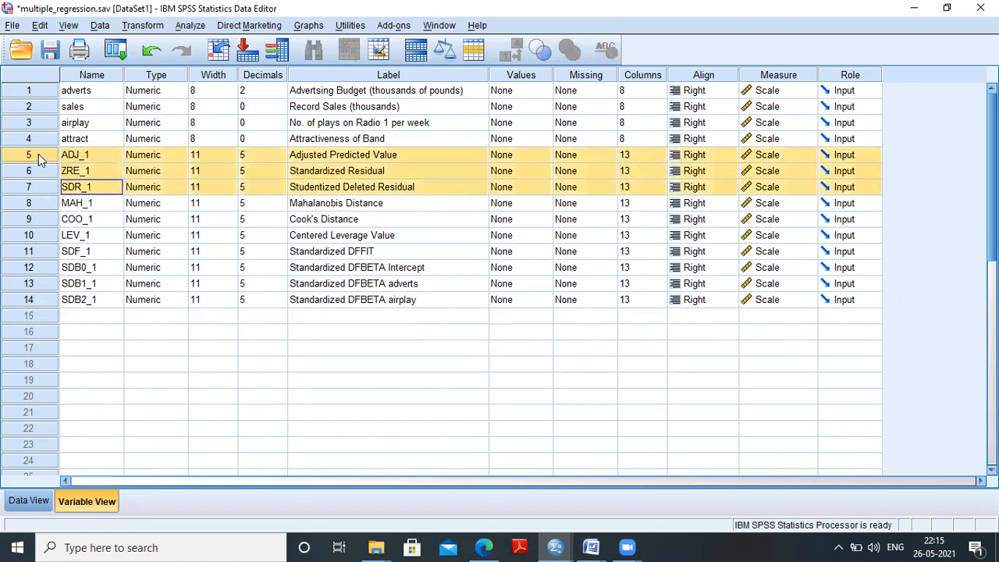
key("shift+Down")
key("shift+Down")
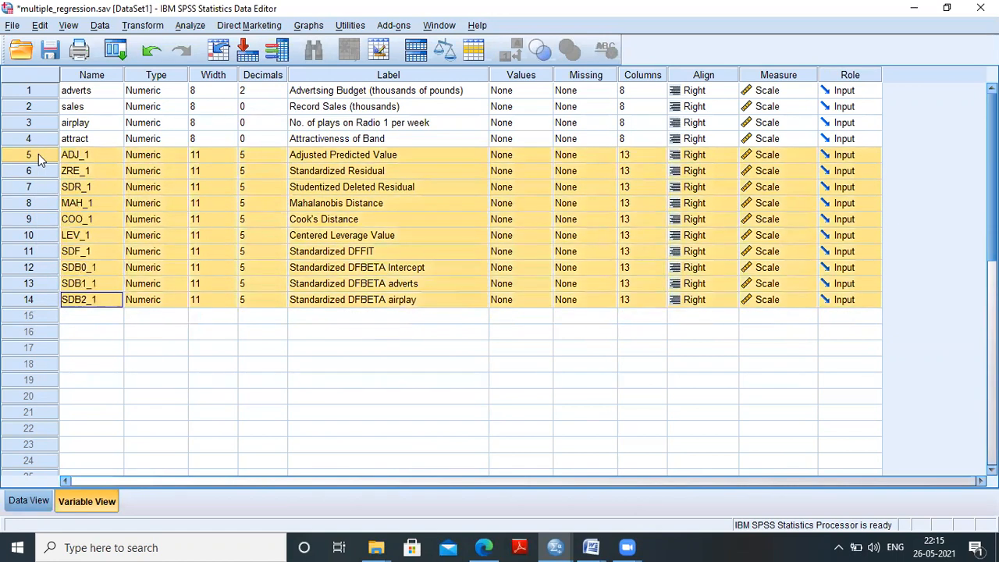
right_click(39, 154)
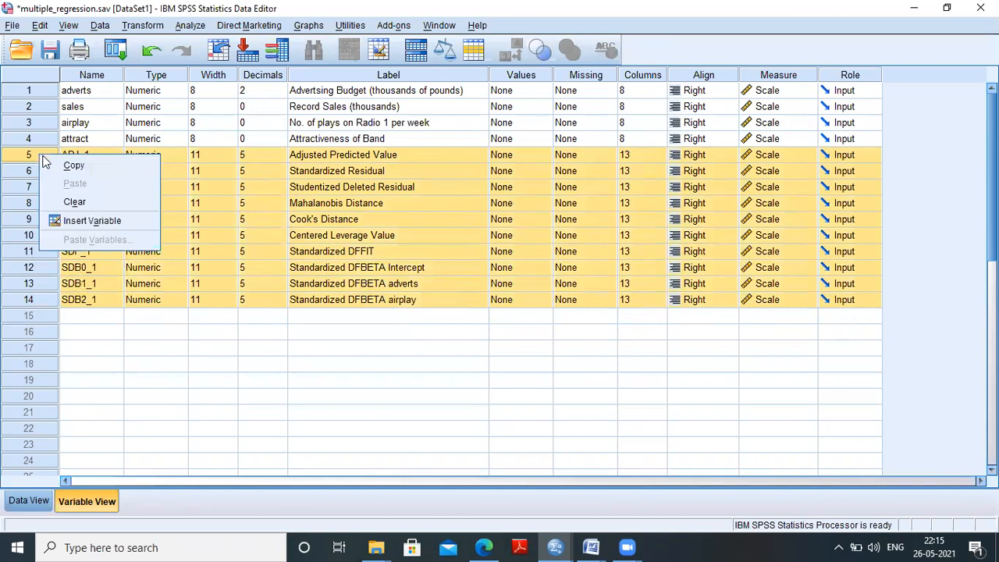
left_click(70, 202)
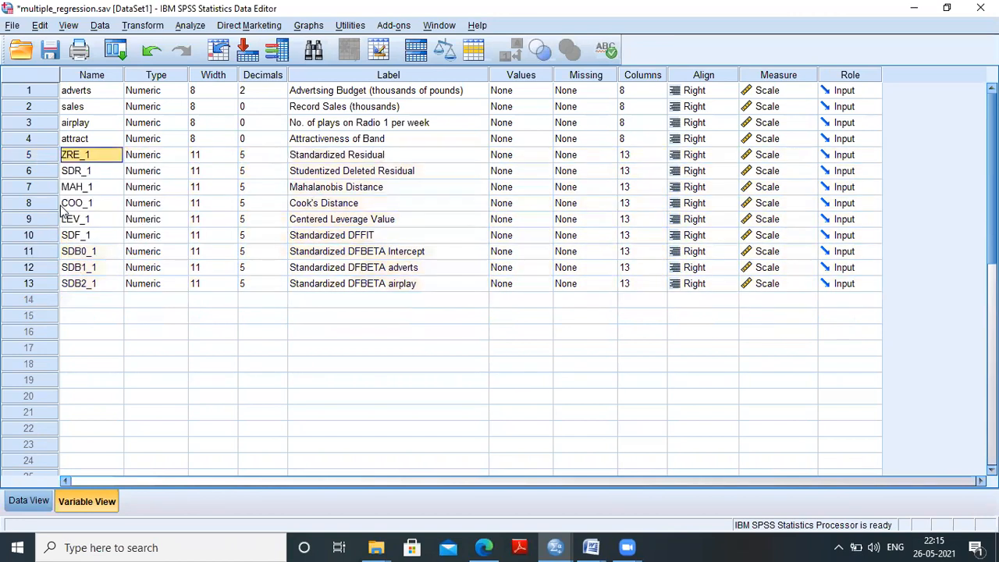
- Delete the variables ZRE_1, SDR_1 and MAH_1 one at a time
left_click(42, 160)
right_click(44, 160)
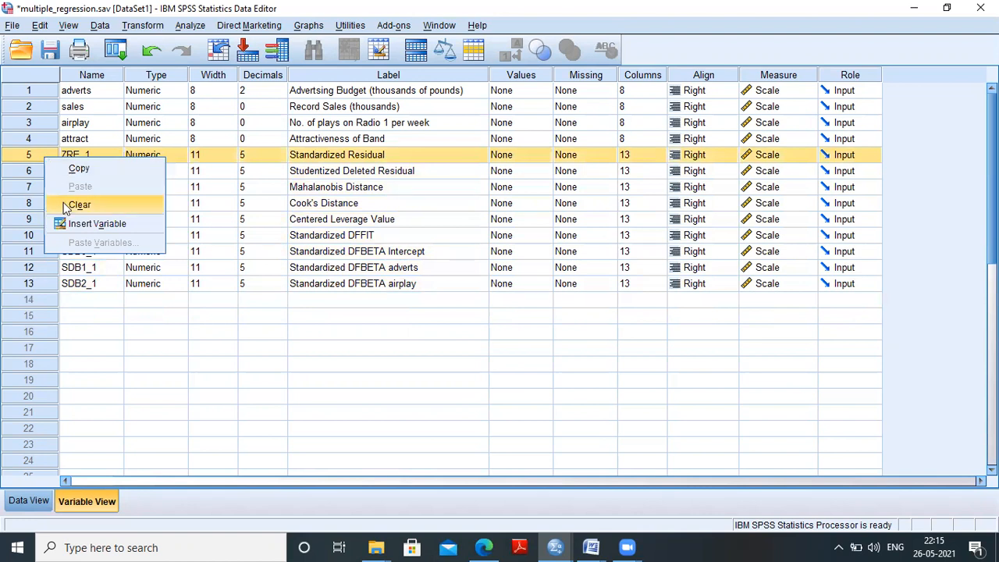
left_click(68, 203)
left_click(33, 155)
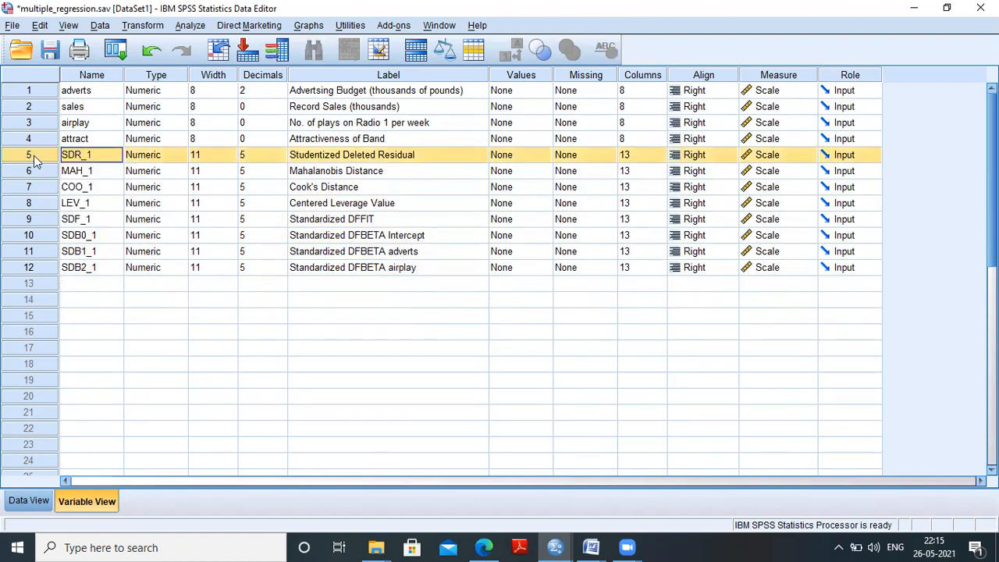
right_click(34, 155)
left_click(52, 204)
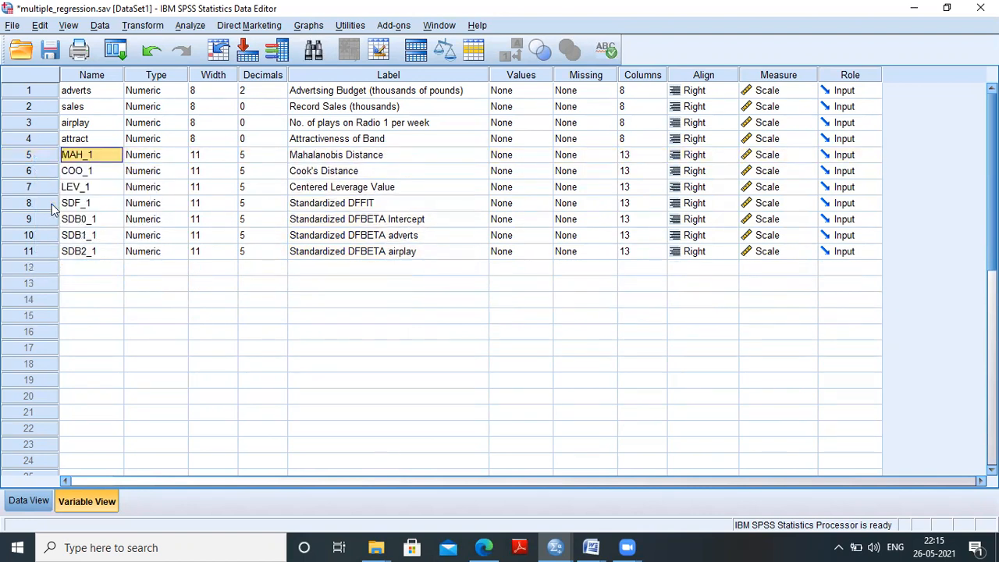
left_click(38, 154)
right_click(38, 153)
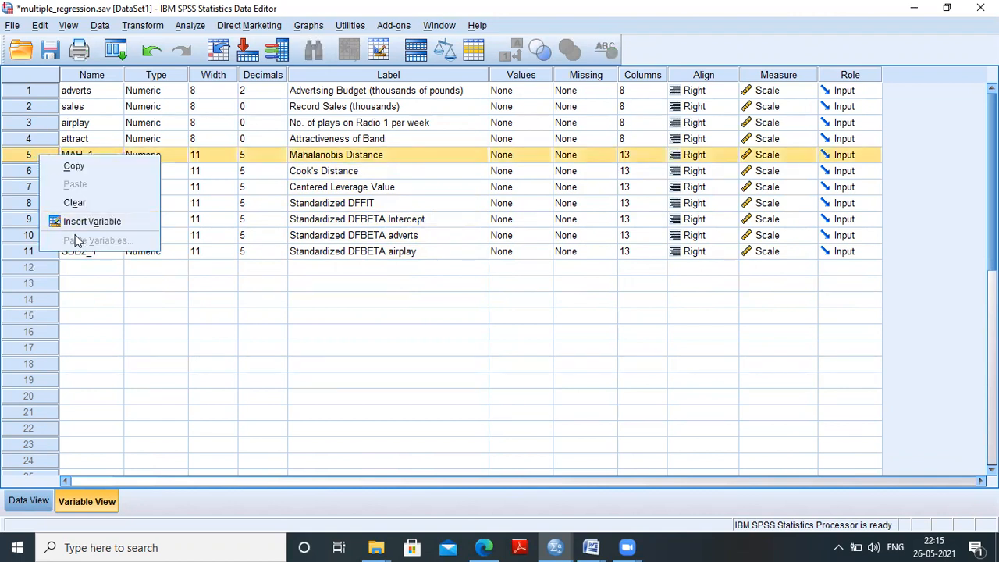
left_click(71, 203)
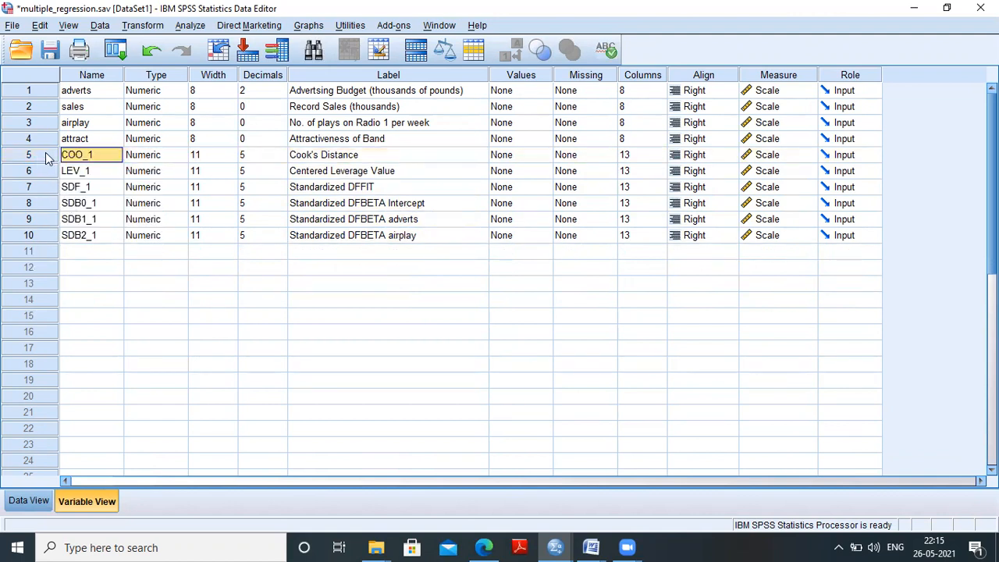
- Delete the variables COO_1, LEV_1 and SDF_1 one at a time
left_click(45, 152)
right_click(46, 152)
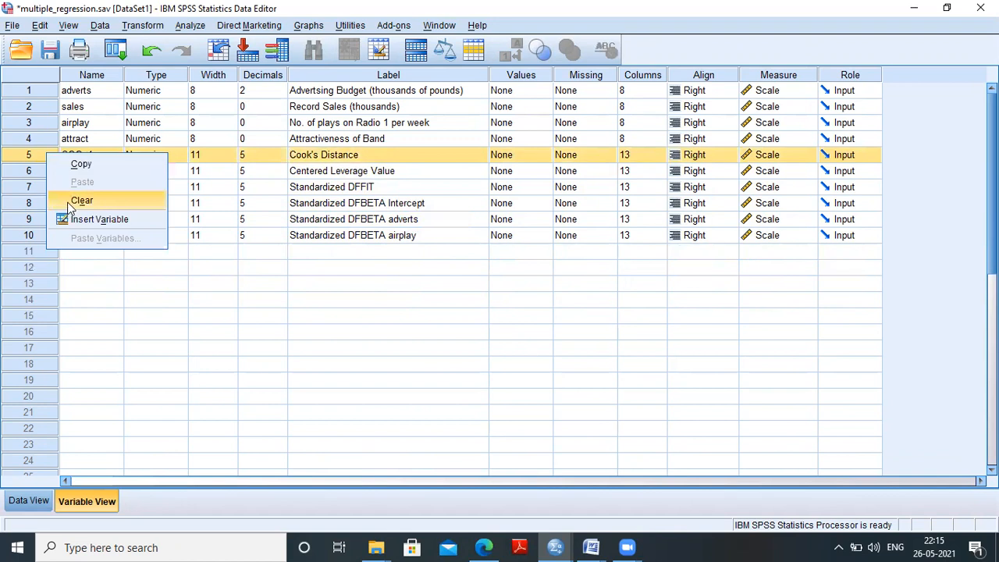
left_click(70, 202)
left_click(46, 156)
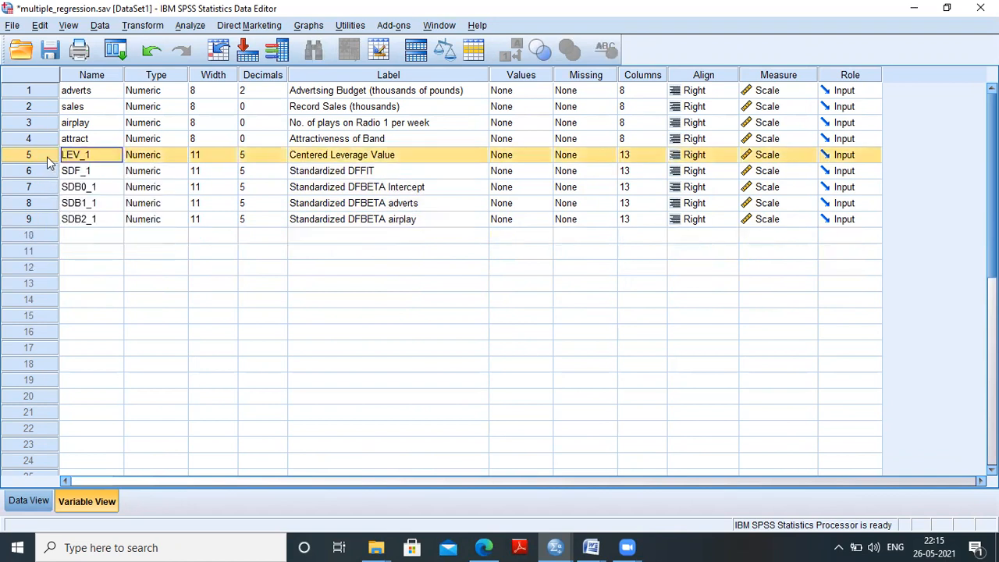
right_click(47, 156)
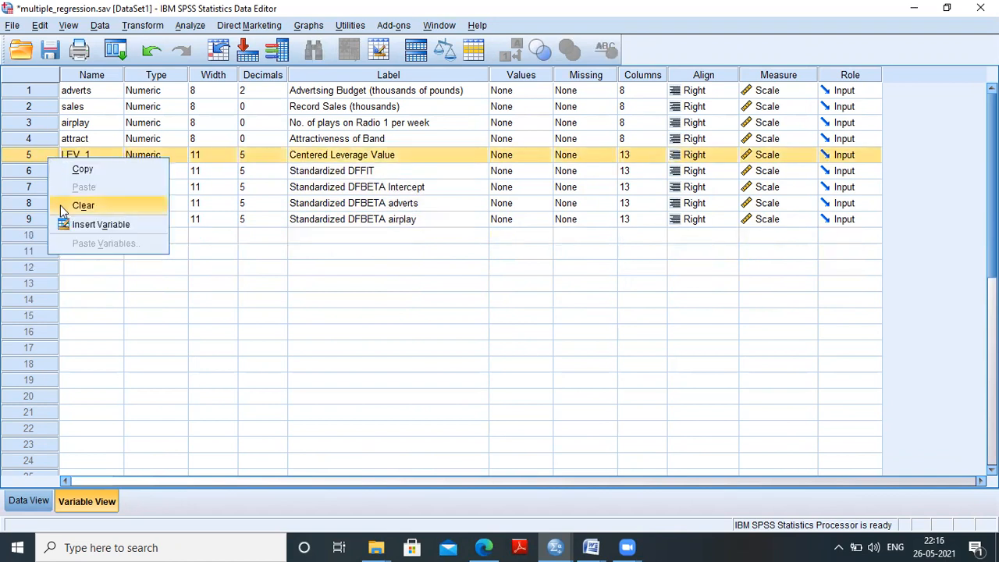
left_click(60, 206)
left_click(45, 155)
right_click(45, 153)
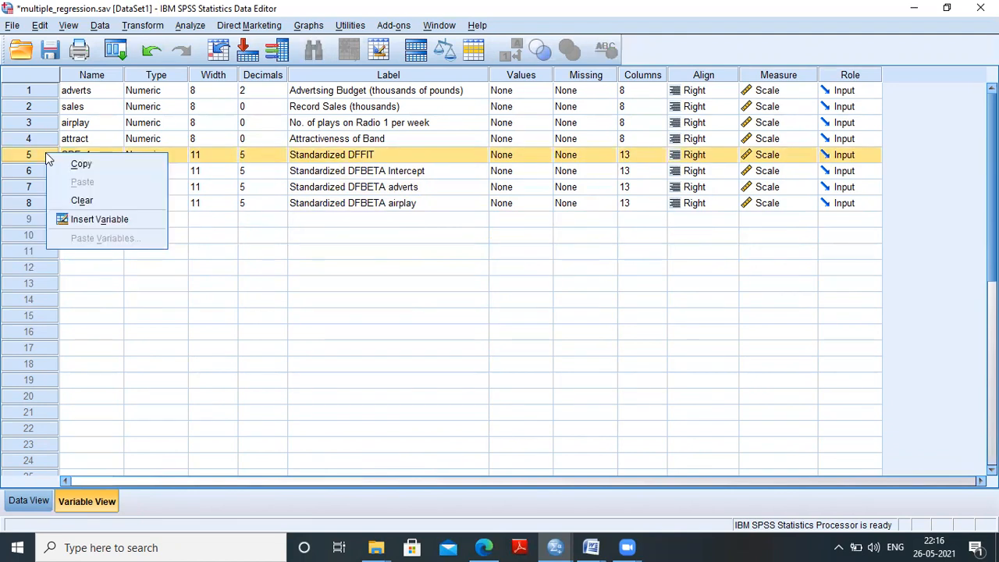
left_click(56, 202)
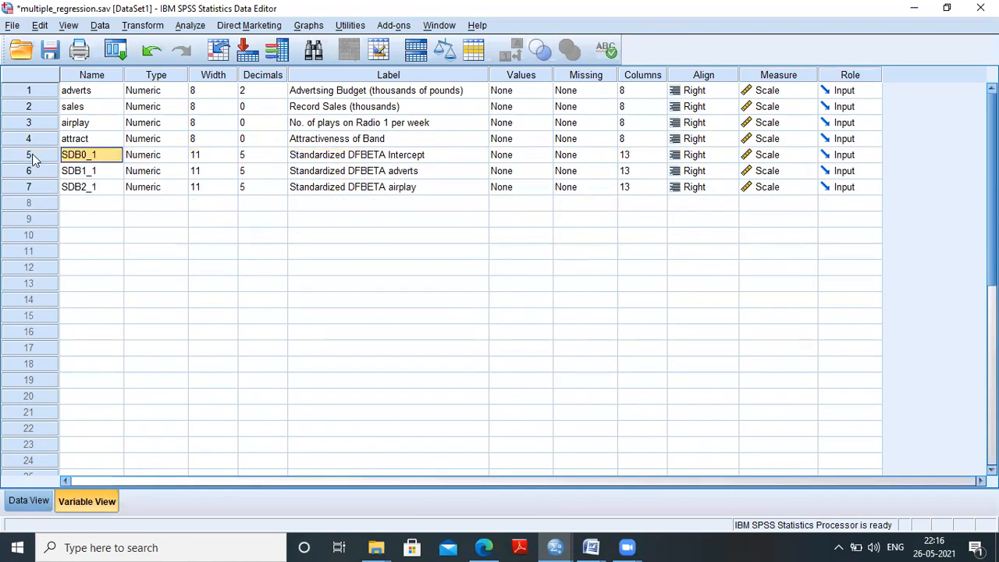
- Delete the remaining DFBETA variables SDB0_1, SDB1_1 and SDB2_1 one at a time
left_click(32, 156)
right_click(34, 157)
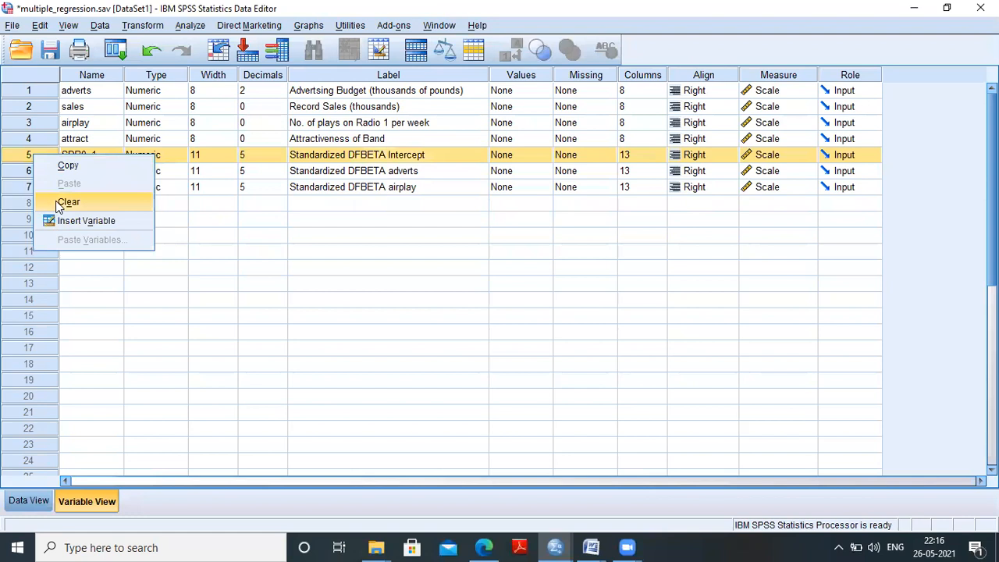
left_click(58, 201)
left_click(42, 160)
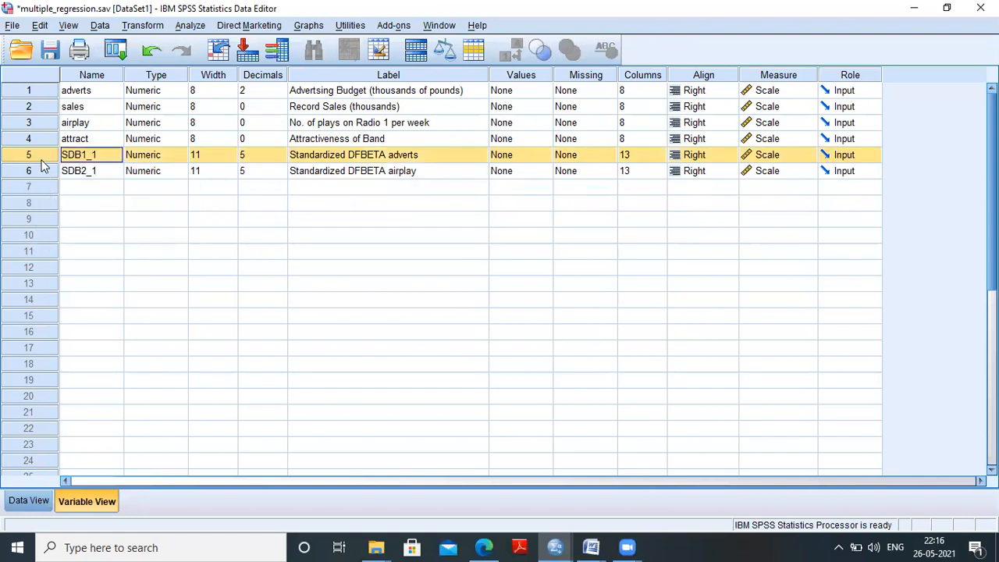
right_click(43, 164)
left_click(58, 206)
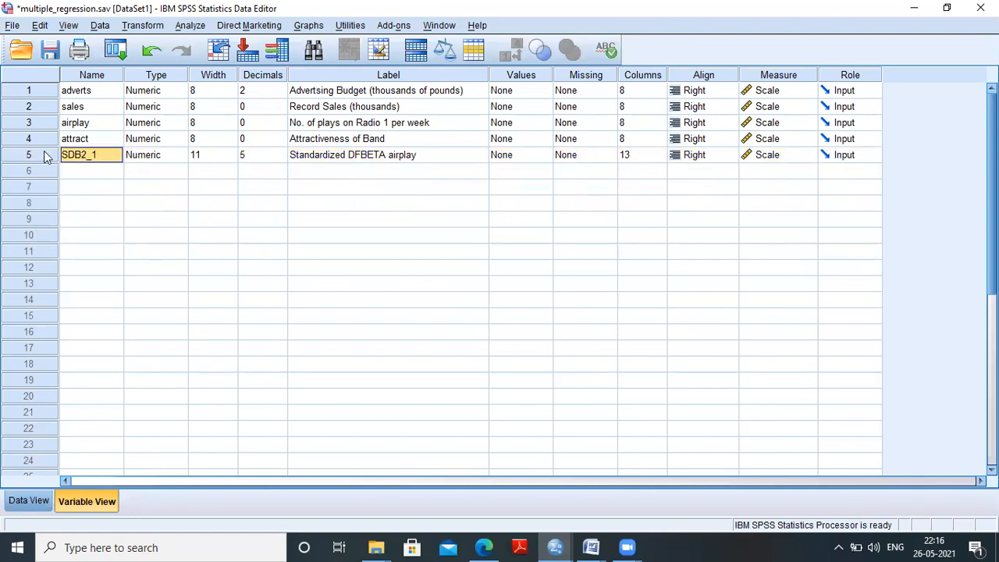
left_click(43, 156)
right_click(43, 156)
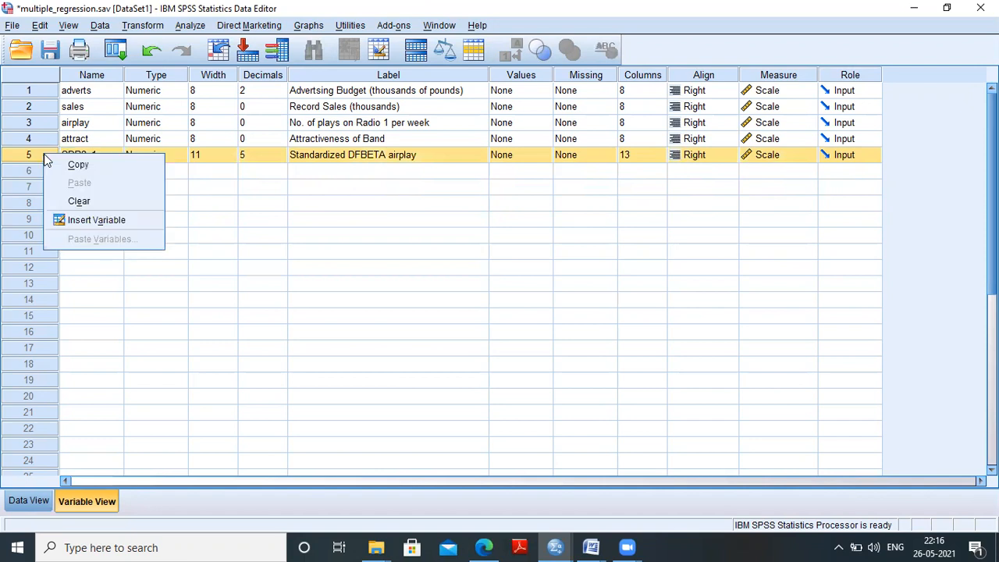
left_click(58, 204)
- Show the case data of the dataset and widen the adverts column
left_click(35, 508)
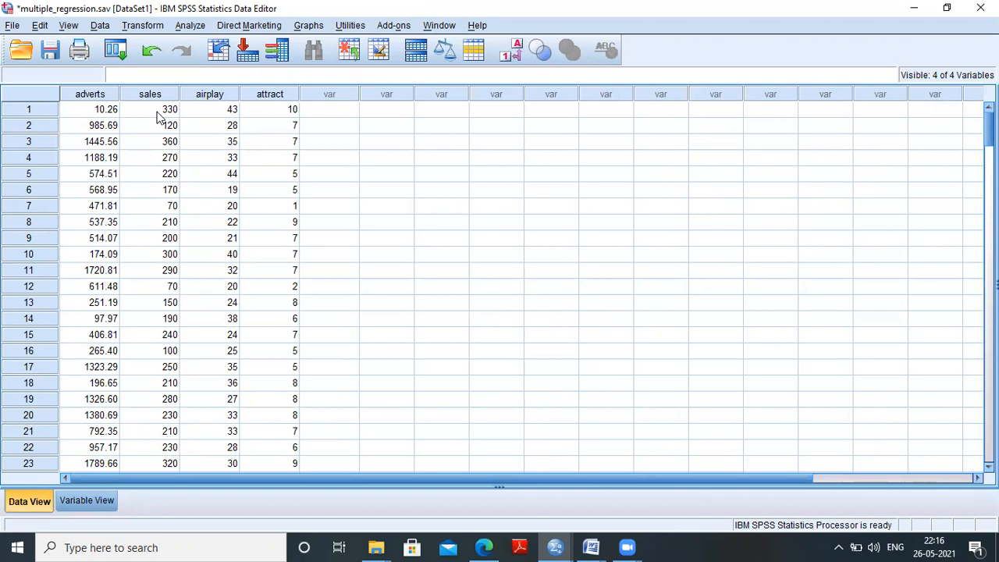
left_click_drag(118, 94, 159, 95)
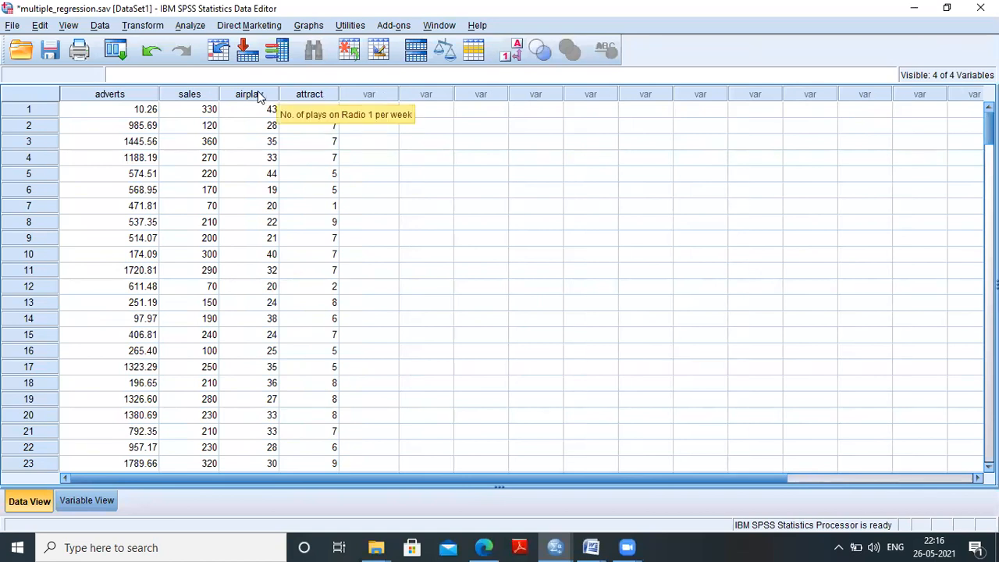
- Start a Linear Regression analysis with Record Sales (thousands) as the dependent variable
left_click(191, 26)
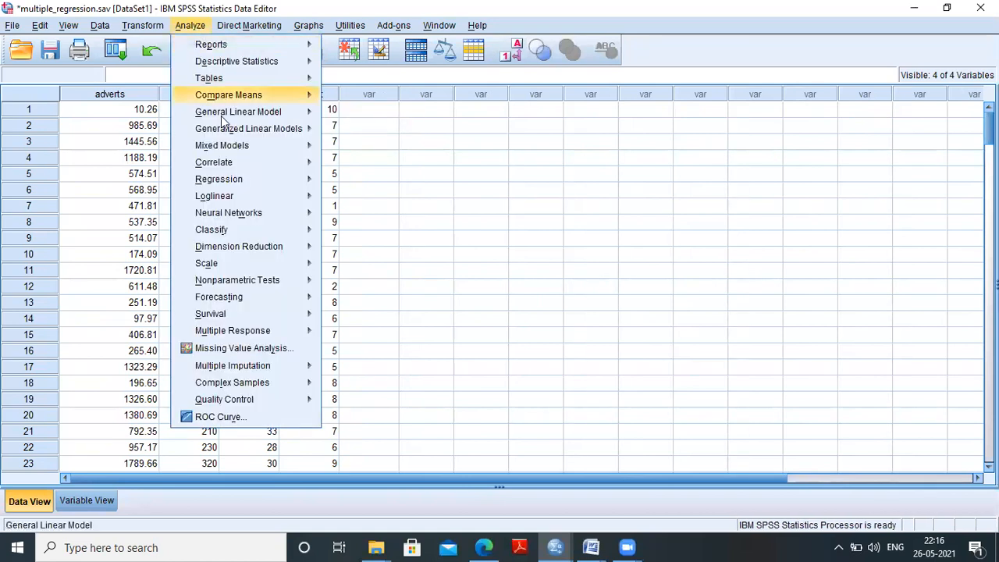
mouse_move(234, 186)
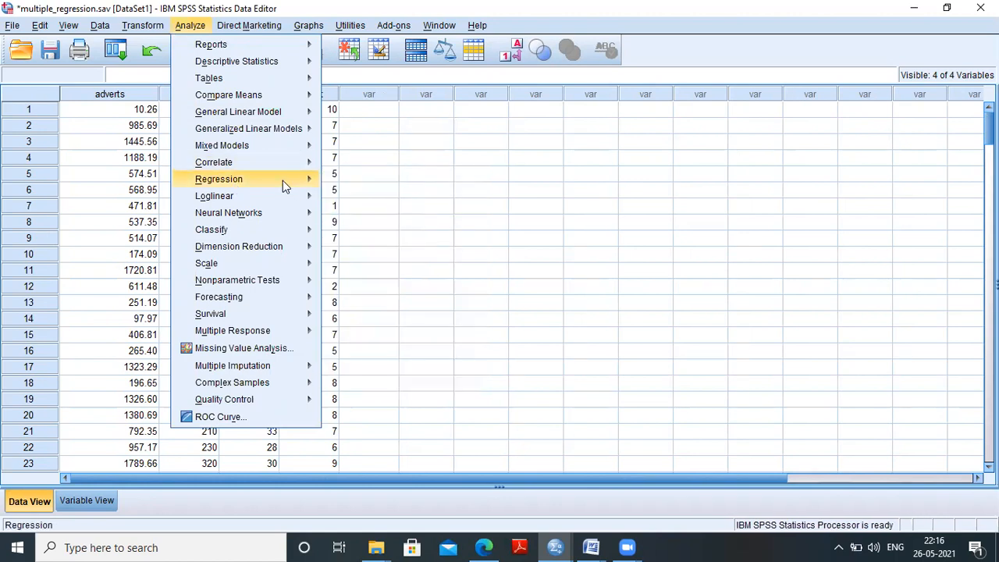
mouse_move(308, 195)
left_click(358, 201)
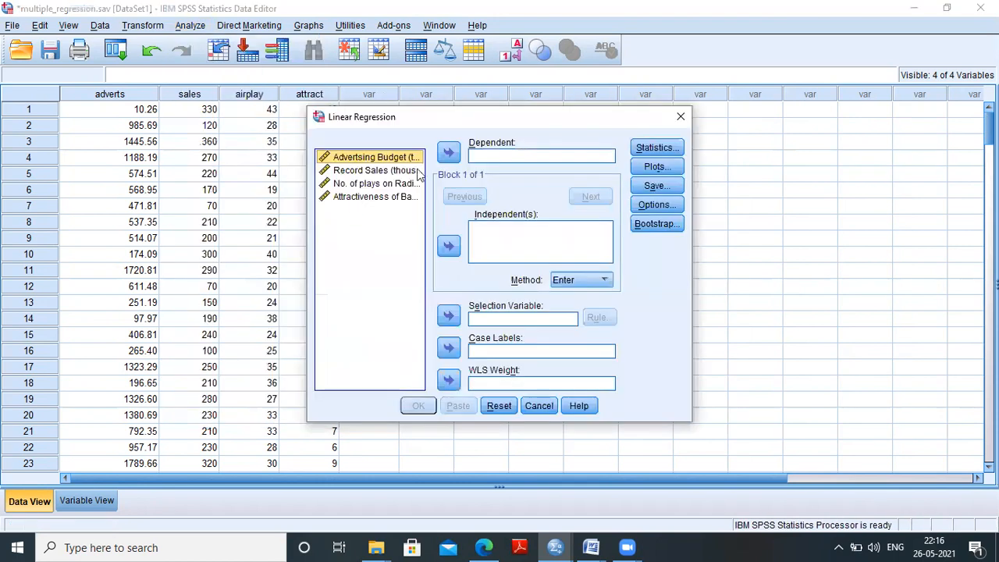
left_click(411, 171)
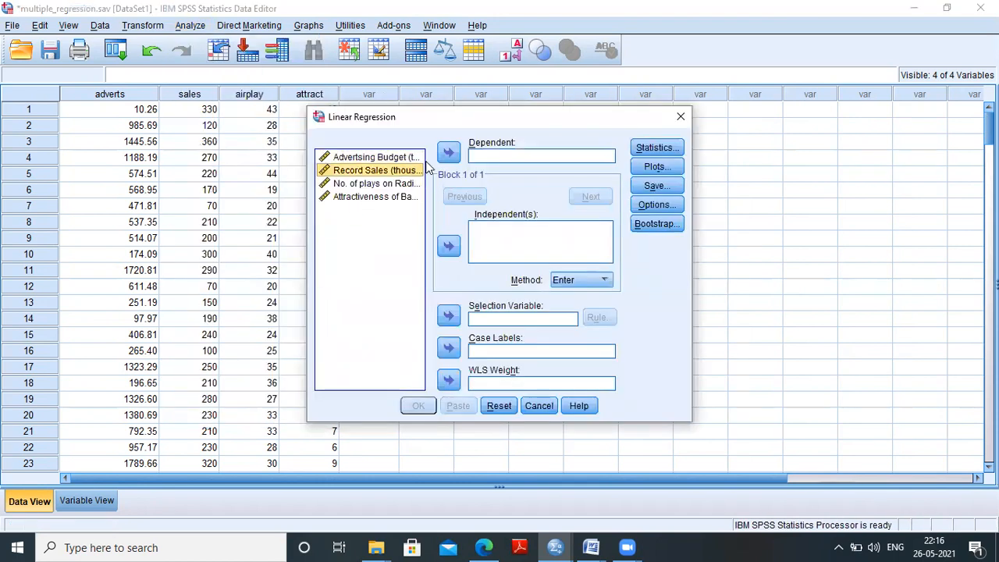
left_click(450, 154)
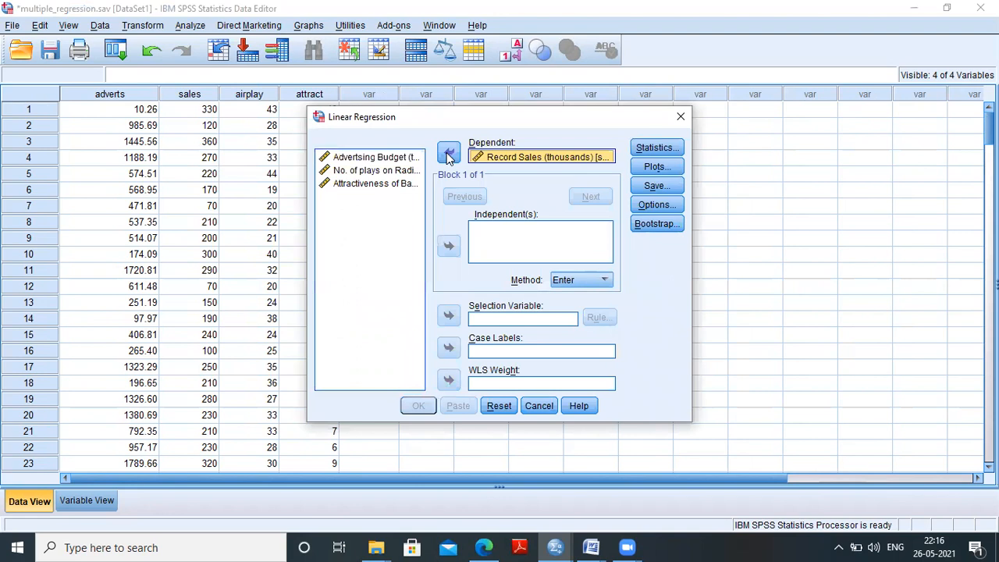
- Add Advertising Budget, No. of plays on Radio 1 per week and Attractiveness of Band together as the independent variables
left_click(397, 159)
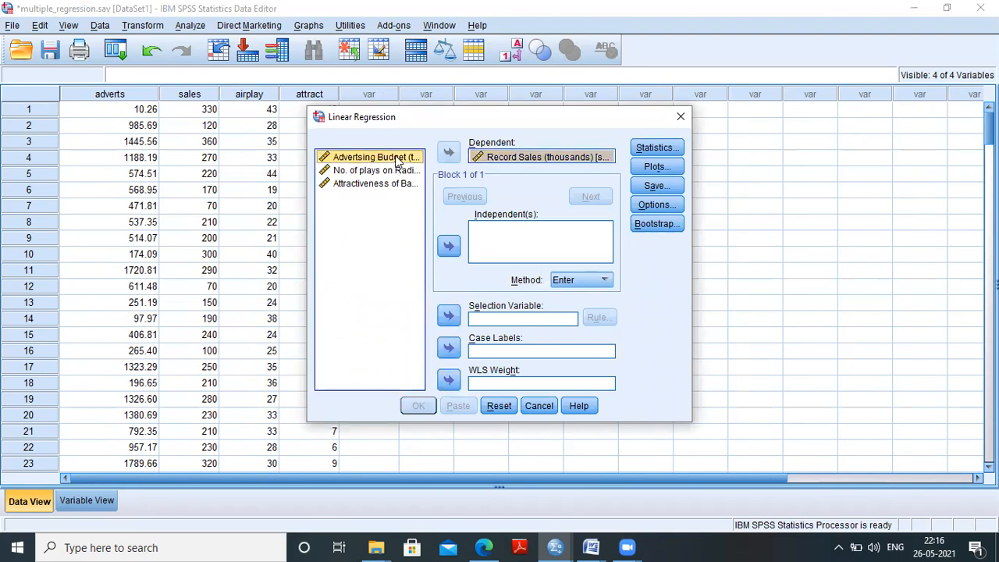
key("shift+Down")
key("shift+Down")
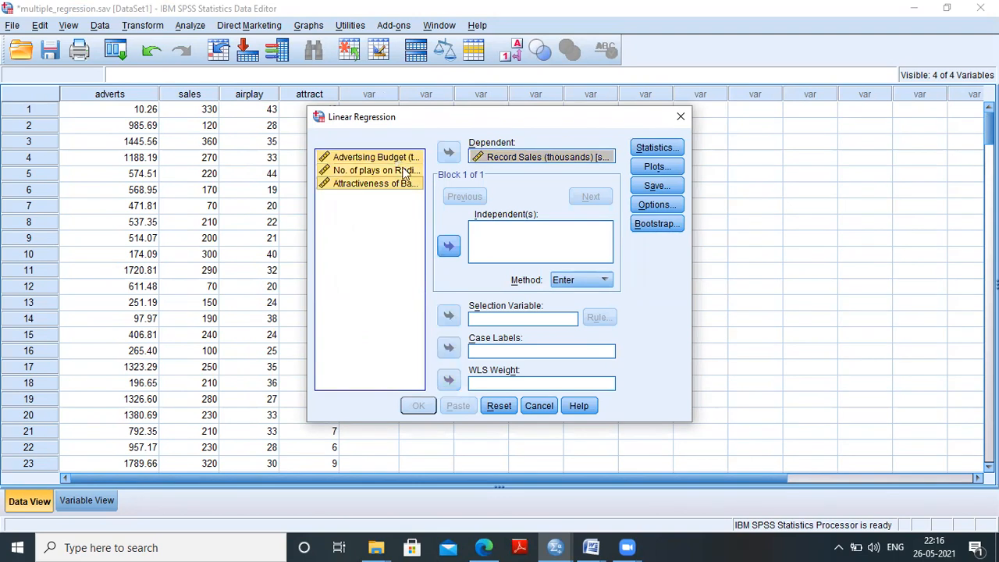
left_click(448, 245)
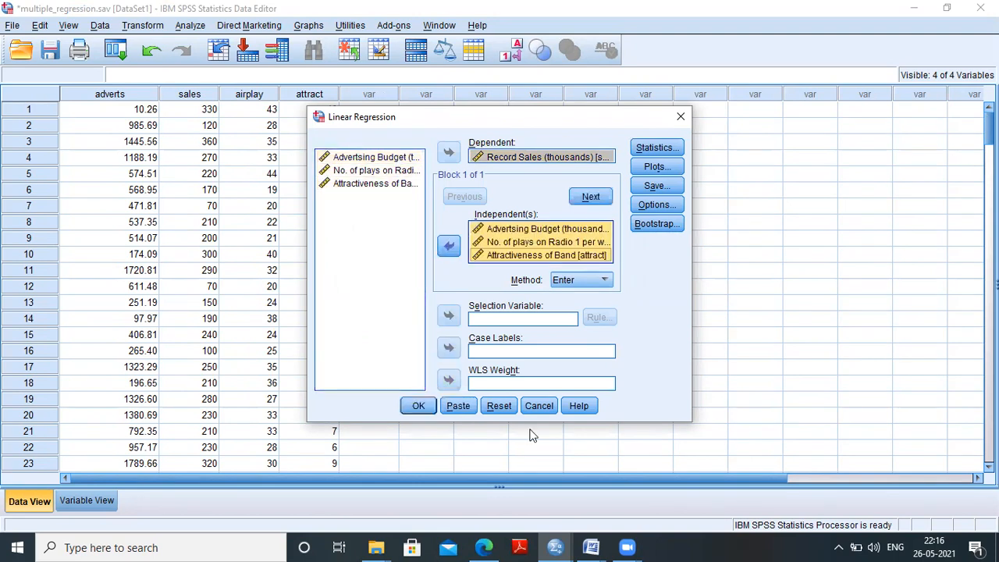
- Switch to Word's Document1 and add at its end "Effect of Advertising Budget, Attractiveness of Band, No of Plays on Radio on Records Sale"
left_click(593, 547)
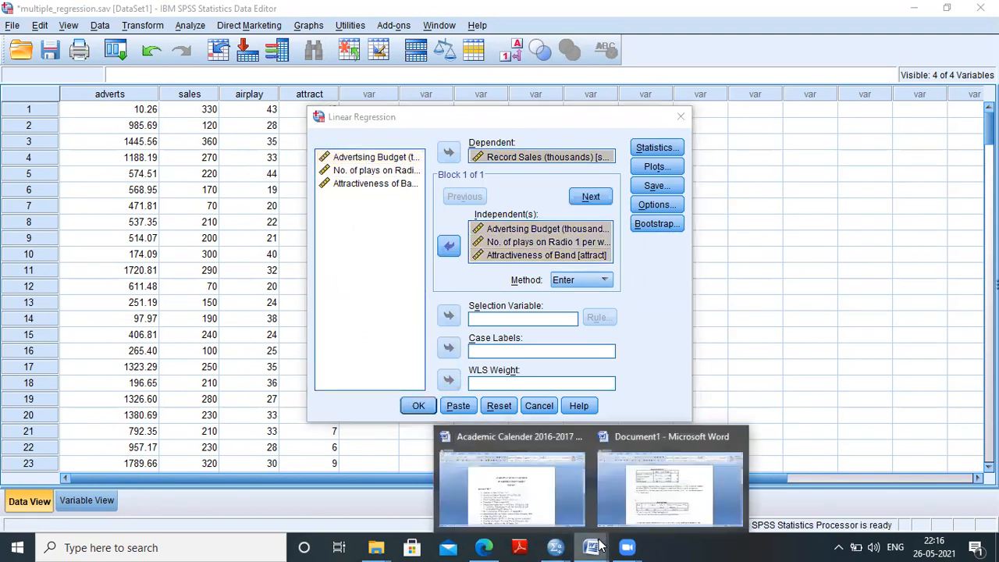
left_click(647, 511)
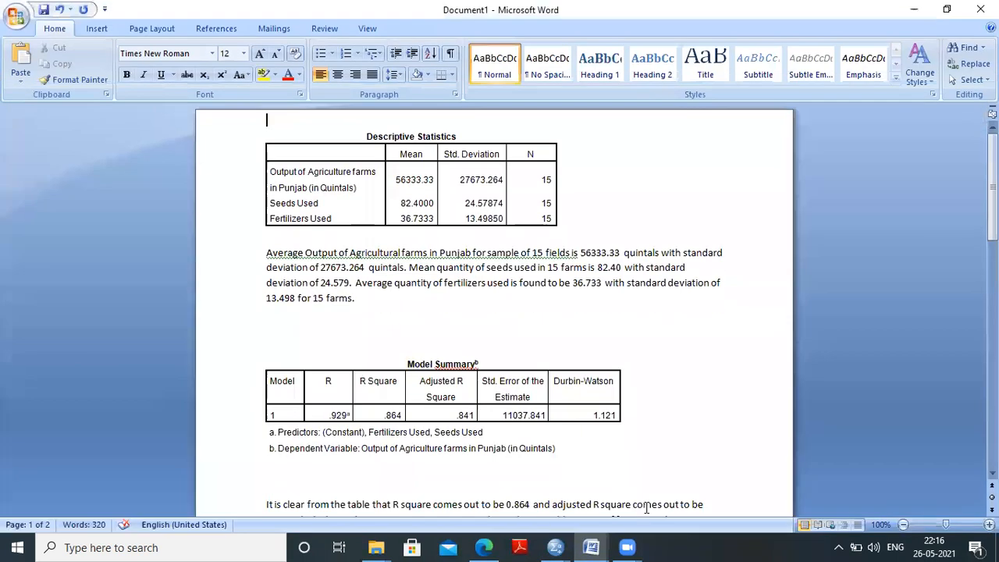
key("ctrl+End")
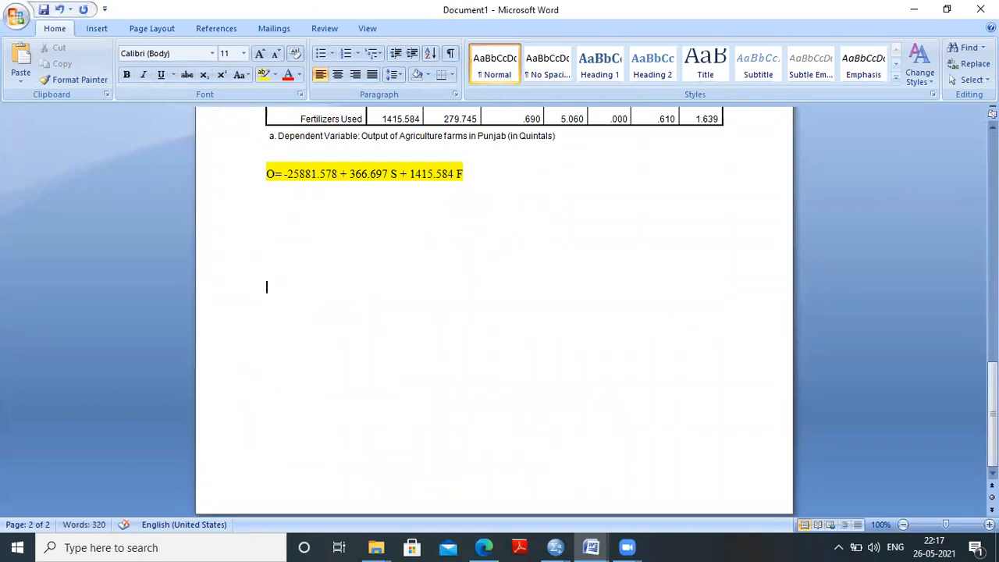
type("Effect of Adver")
type("t")
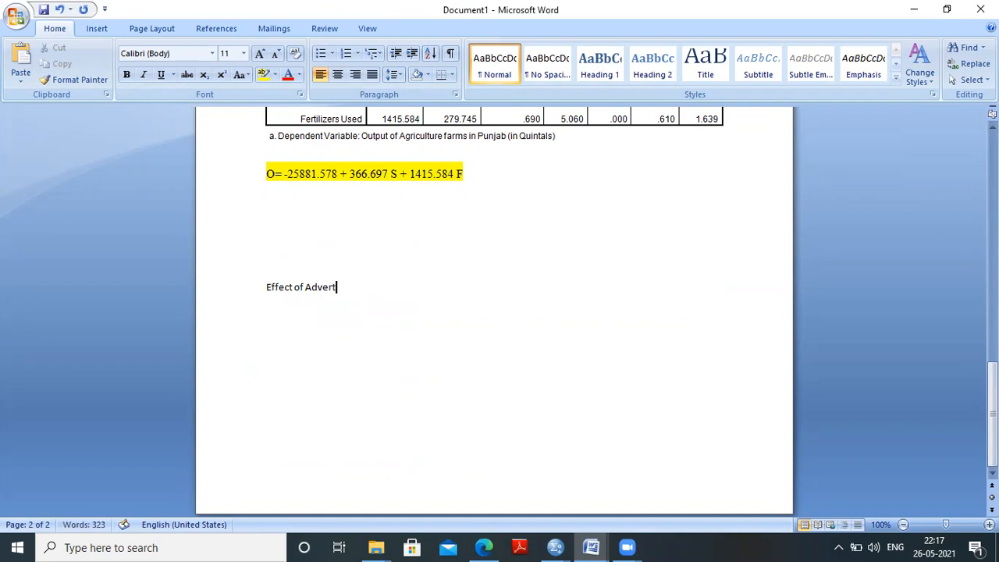
type("ising")
type("Budget")
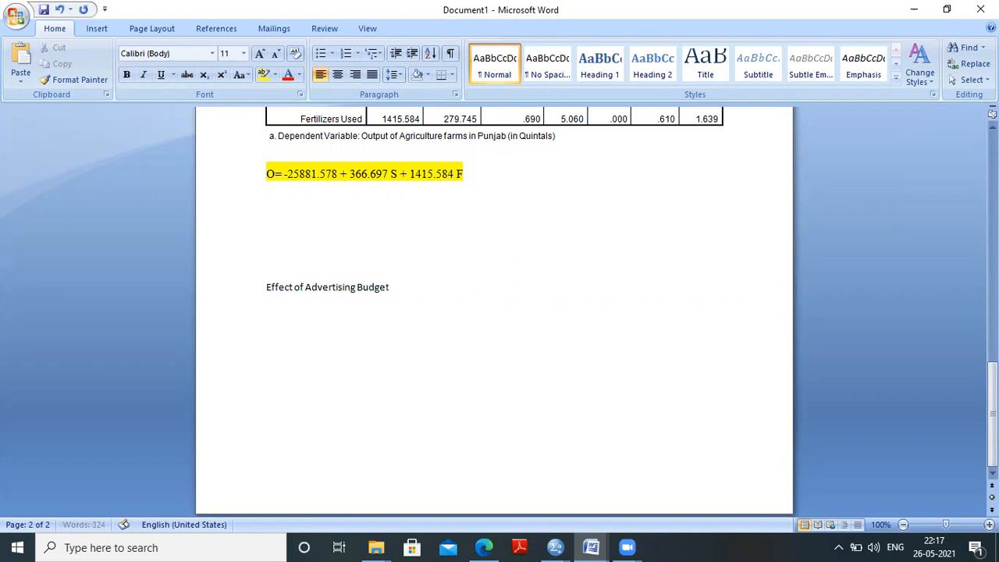
type(", Attractiveness of B")
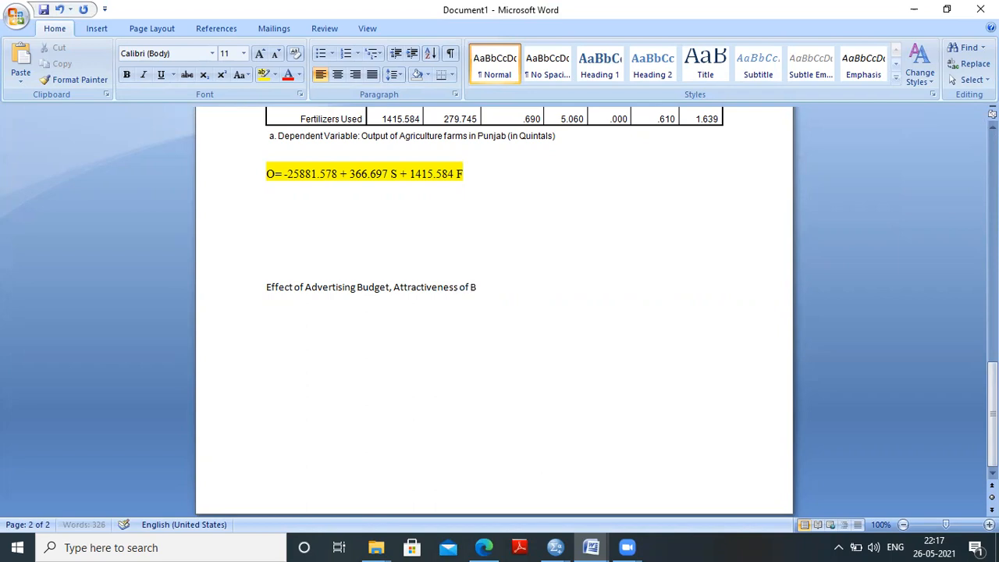
type("and,")
type("No of Plays on")
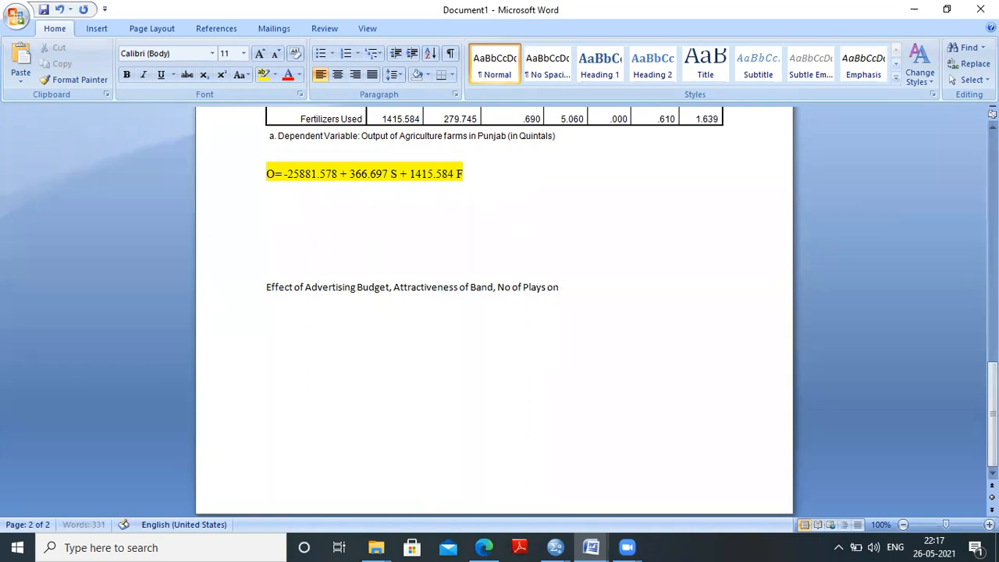
type(" Radio on Records Sale")
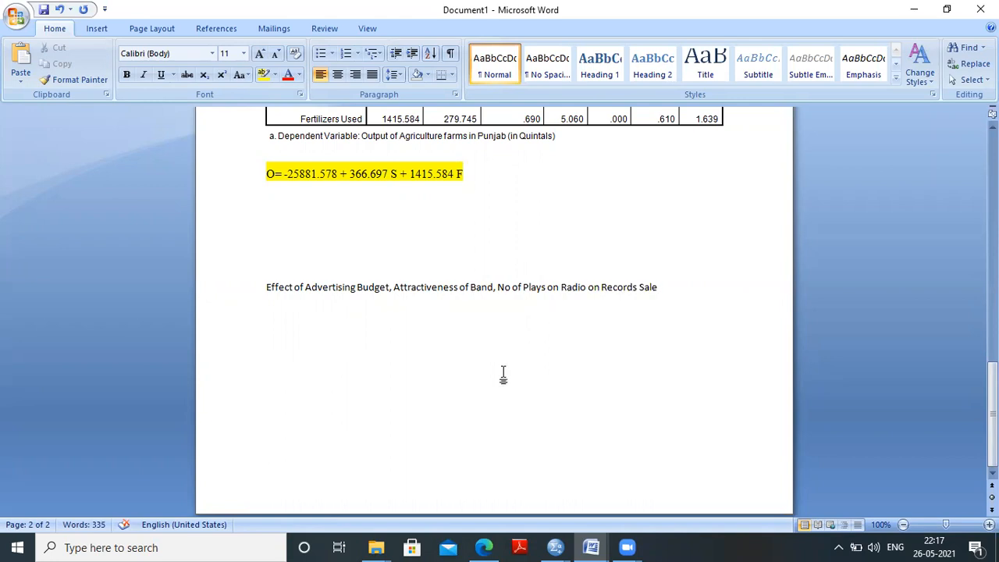
- Correct the ending of the new line from "Records Sale" to "Record Sales"
left_click(636, 289)
key("BackSpace")
left_click(658, 284)
type("s")
key("BackSpace")
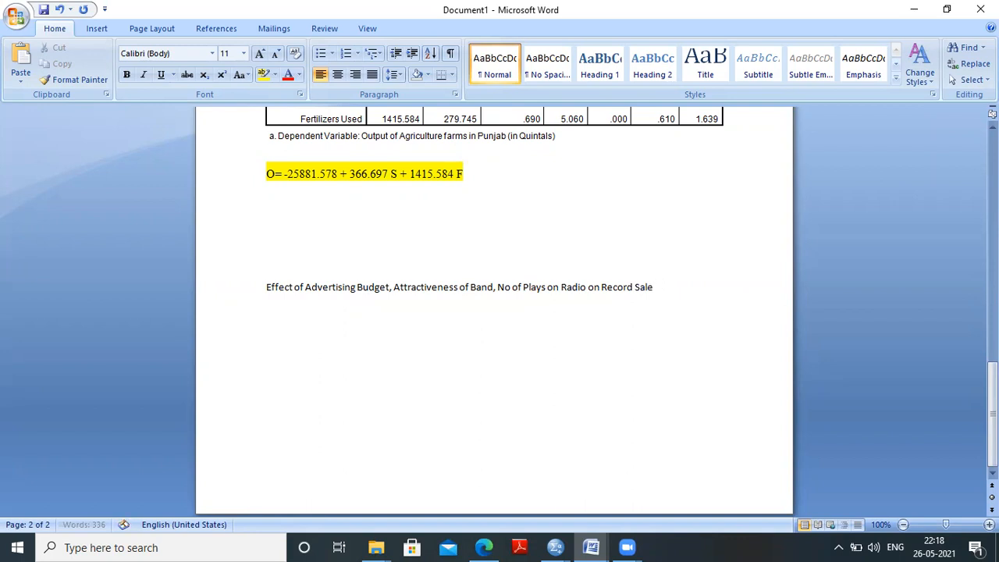
type("s")
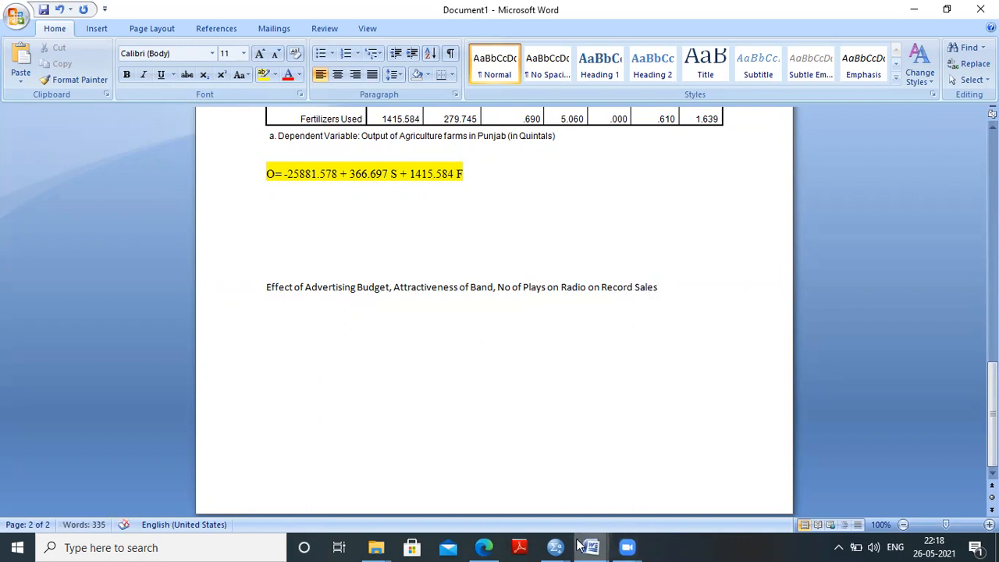
- Switch back to the SPSS Linear Regression dialog, include R squared change, Descriptives, Collinearity diagnostics and Durbin-Watson, and run the regression
mouse_move(555, 546)
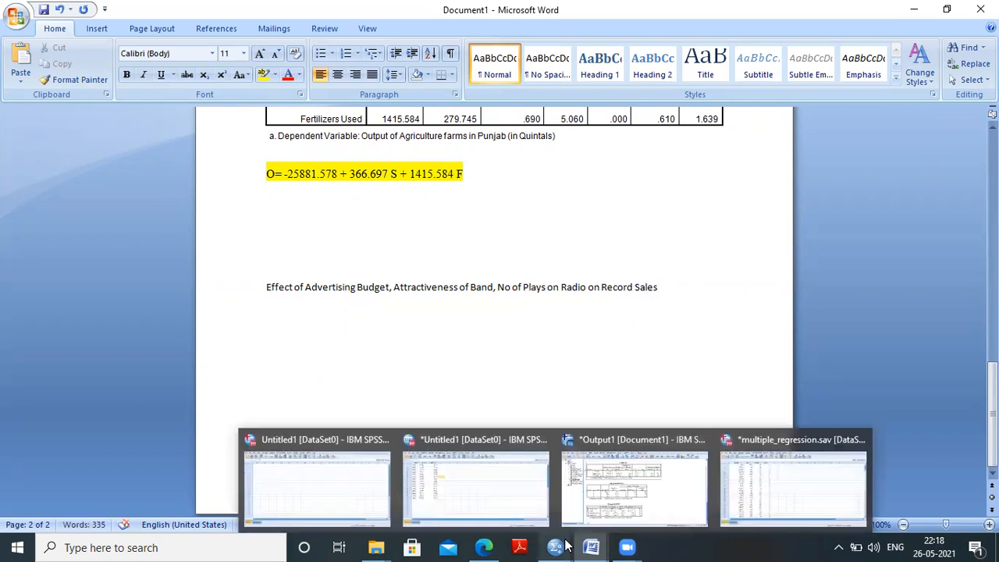
left_click(739, 484)
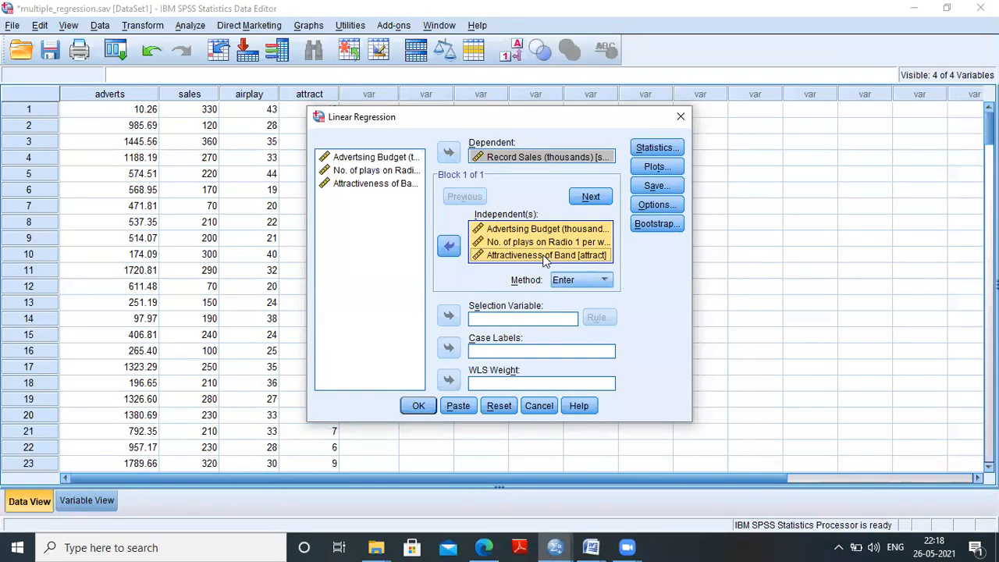
left_click(664, 148)
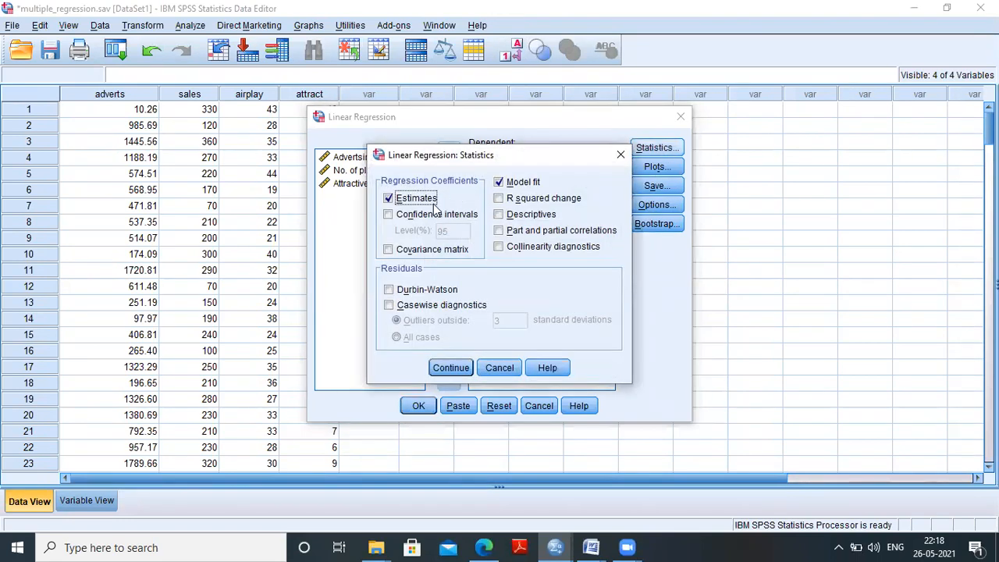
left_click(498, 198)
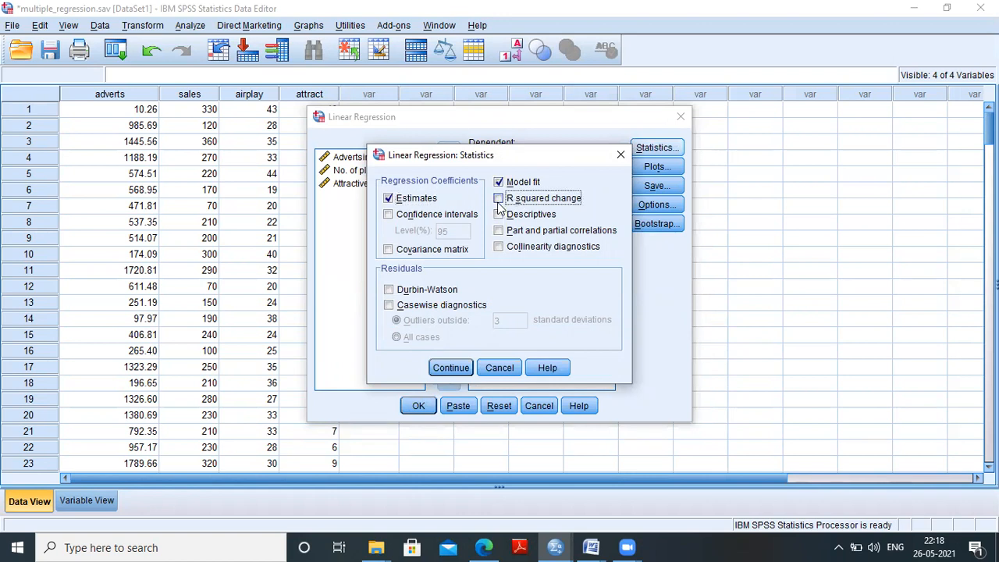
left_click(498, 215)
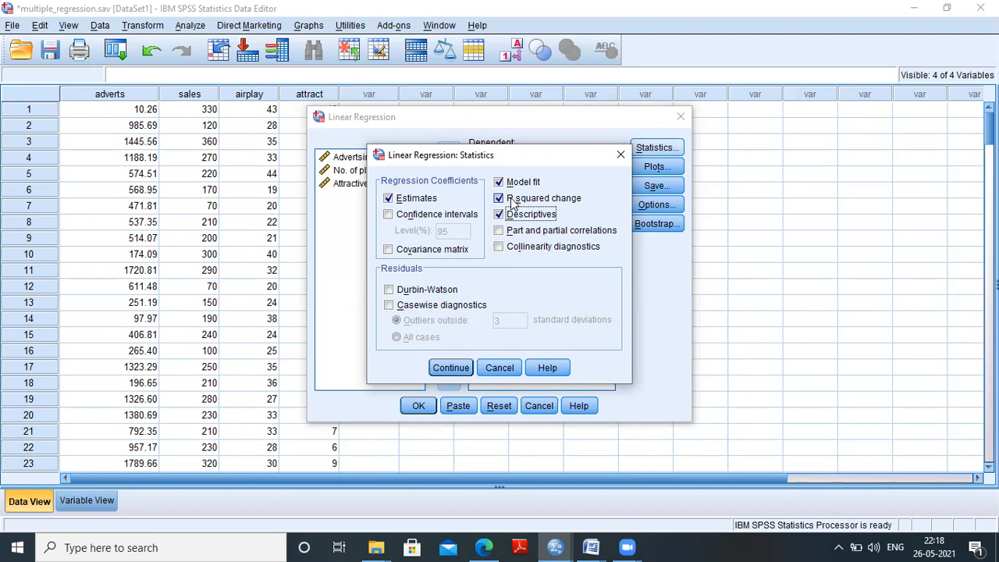
left_click(503, 248)
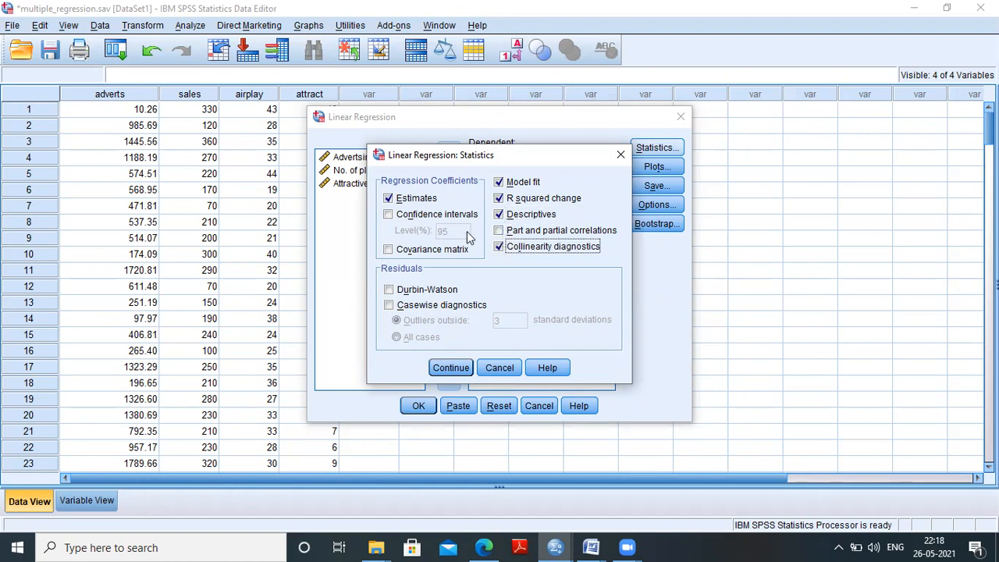
left_click(403, 291)
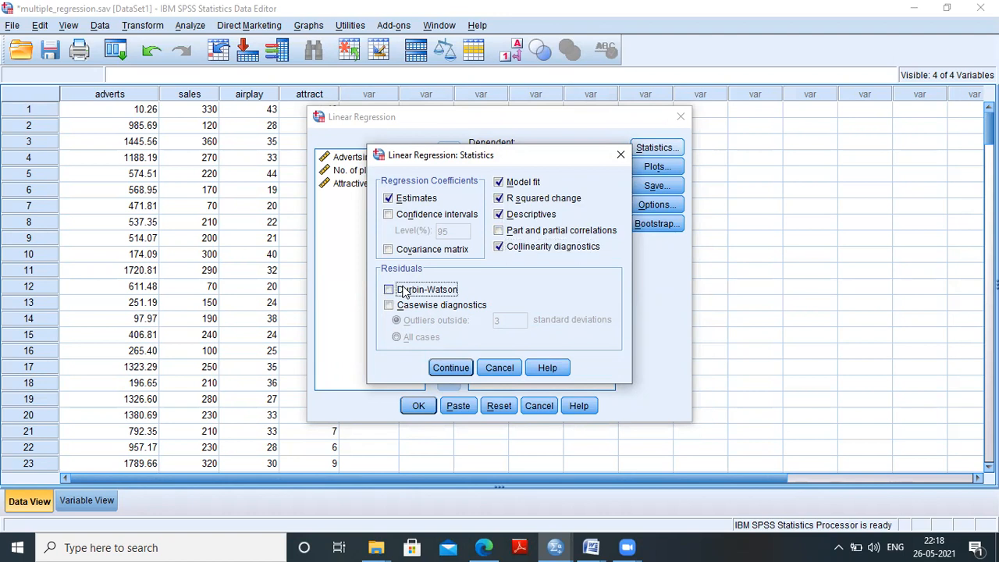
left_click(441, 366)
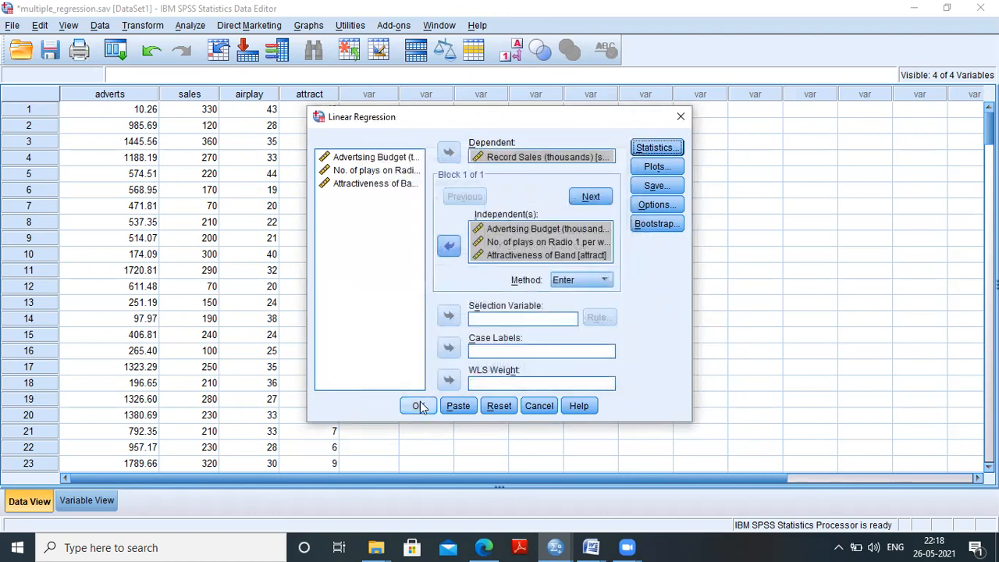
left_click(419, 406)
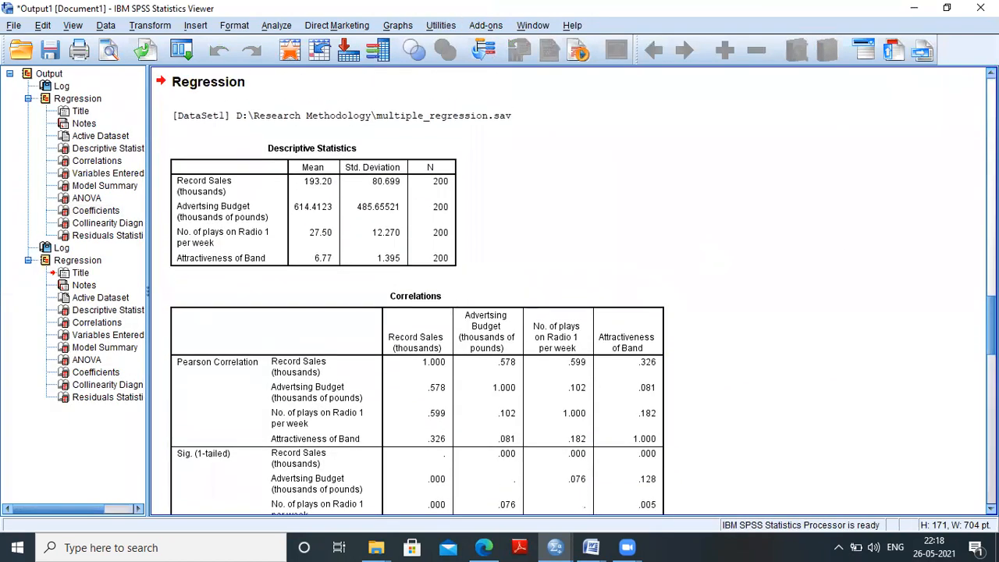
- Copy the new Descriptive Statistics table from the SPSS output and paste it below the heading line in Word's Document1
left_click(377, 216)
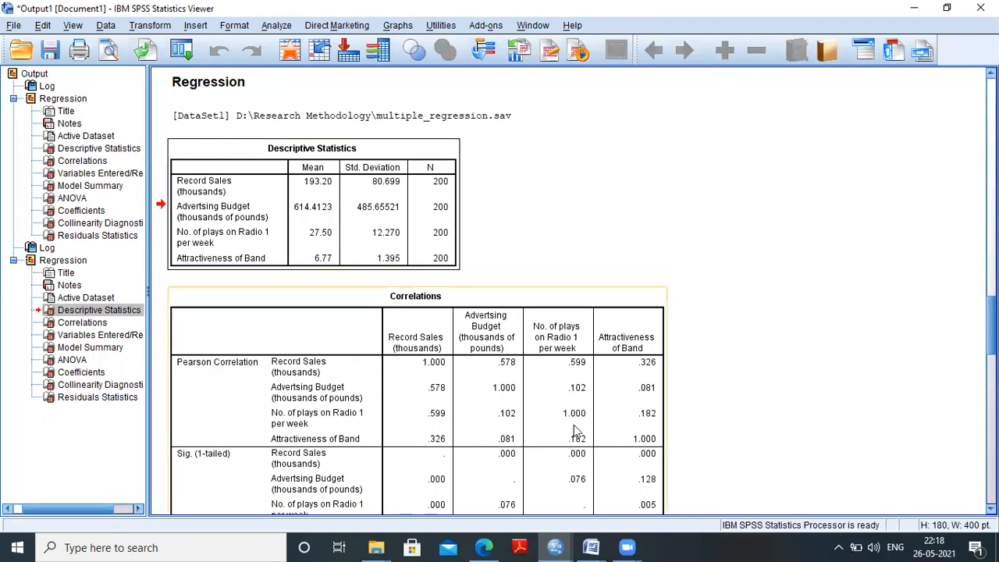
mouse_move(627, 546)
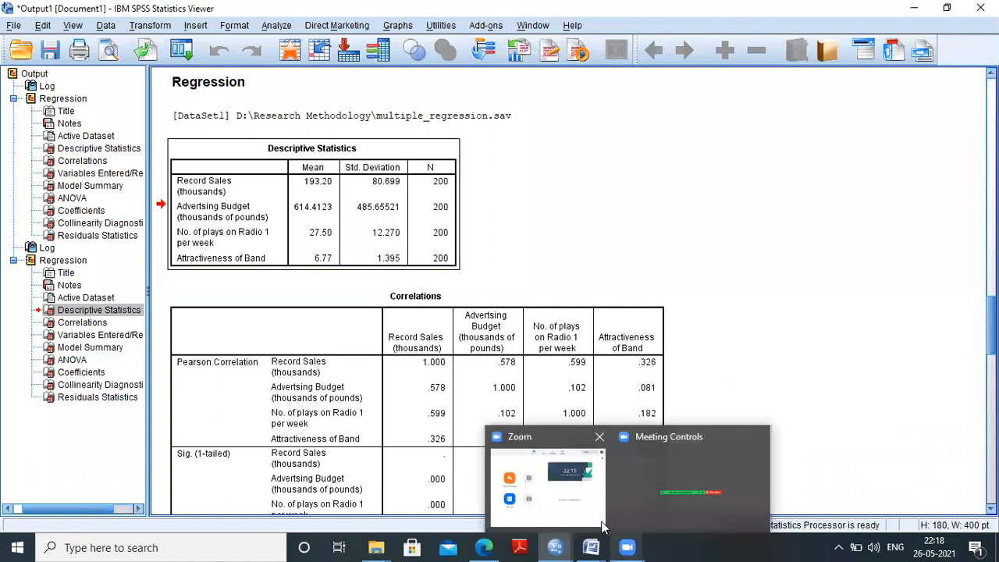
left_click(601, 513)
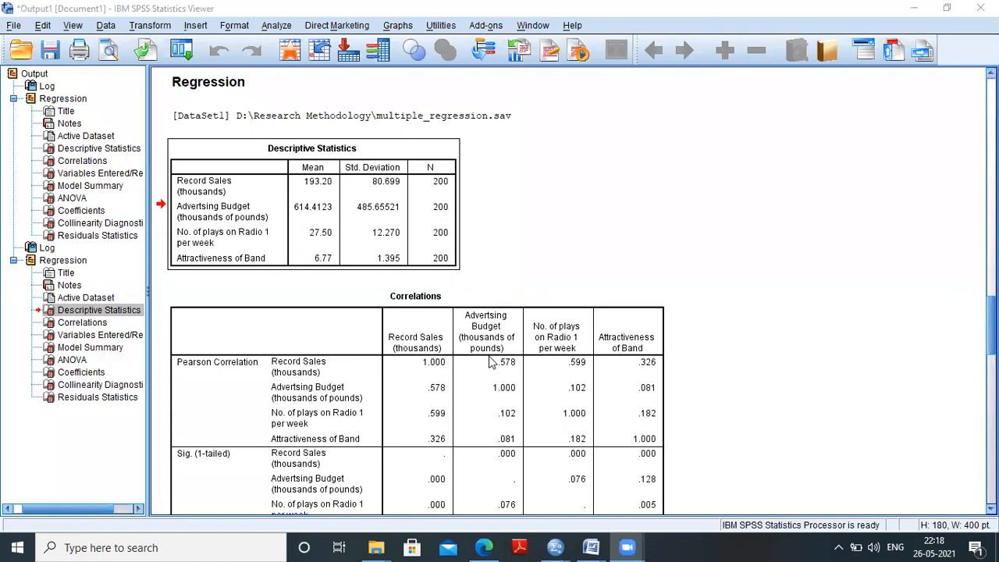
mouse_move(589, 544)
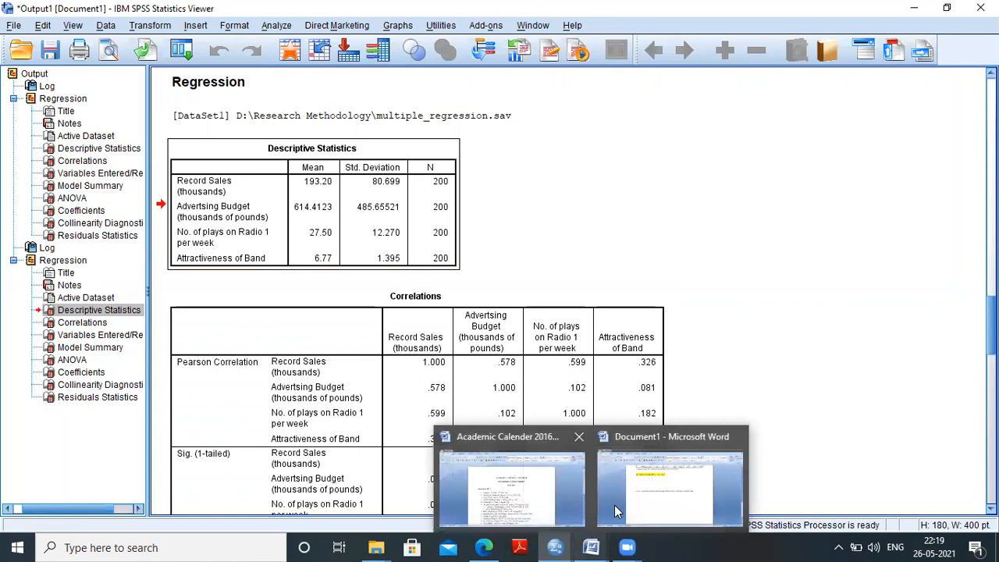
left_click(614, 505)
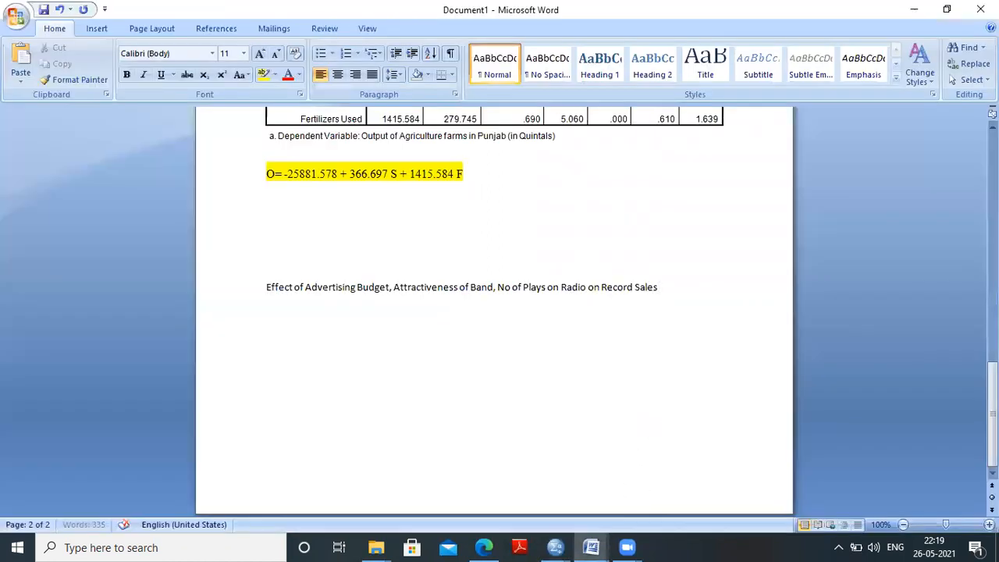
key("ctrl+v")
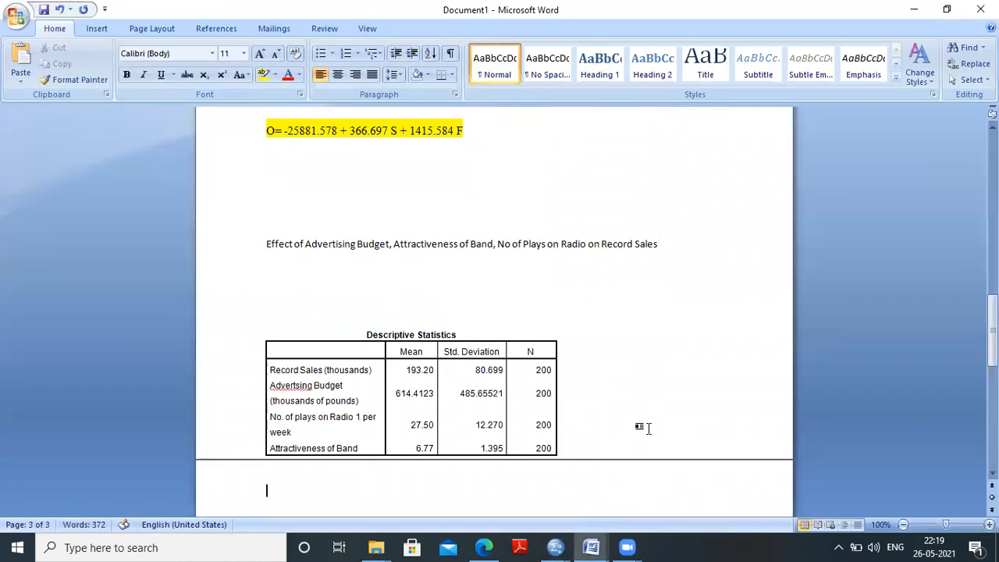
left_click(648, 428)
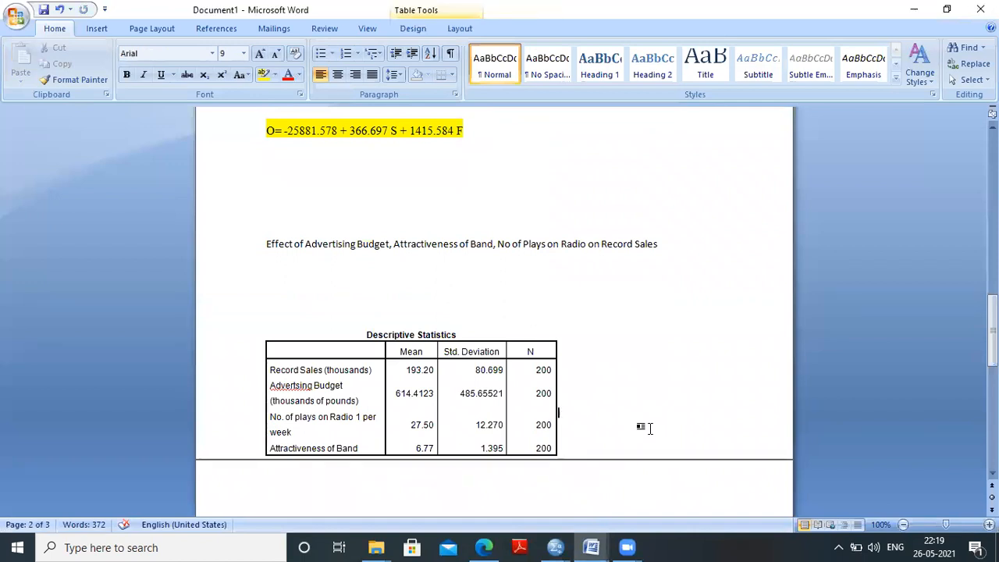
left_click(270, 448)
type("In")
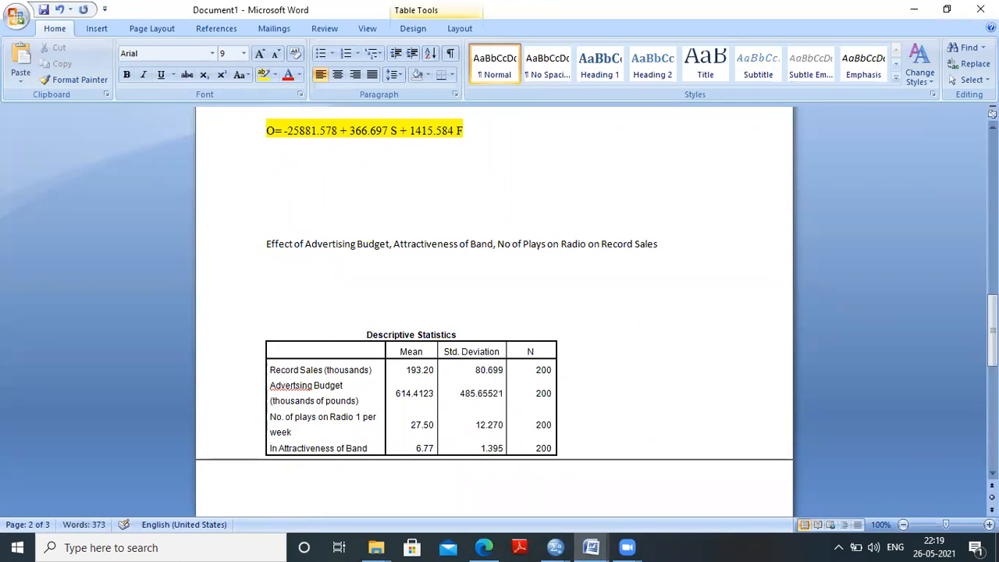
key("BackSpace")
key("BackSpace")
key("BackSpace")
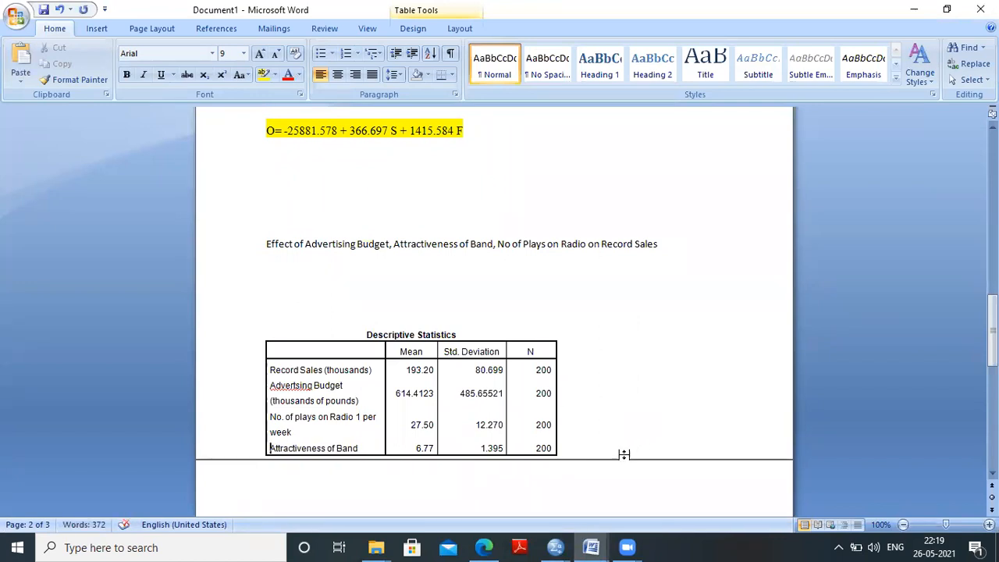
- Write below the table "This table depicts that number of record sales on an average for 200 firms comes out to be 193.20"
left_click(602, 482)
type("This tabl")
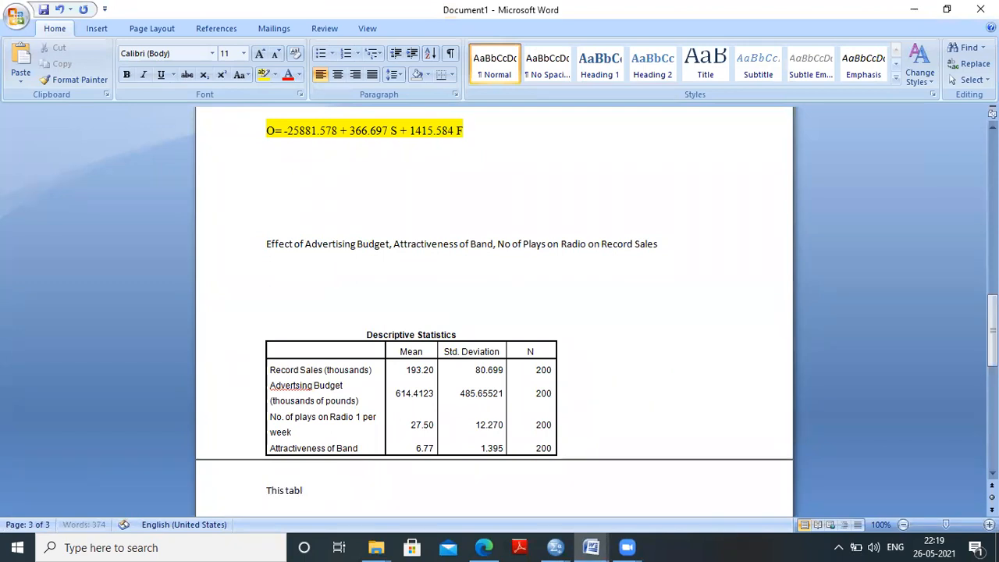
type("e depicts that")
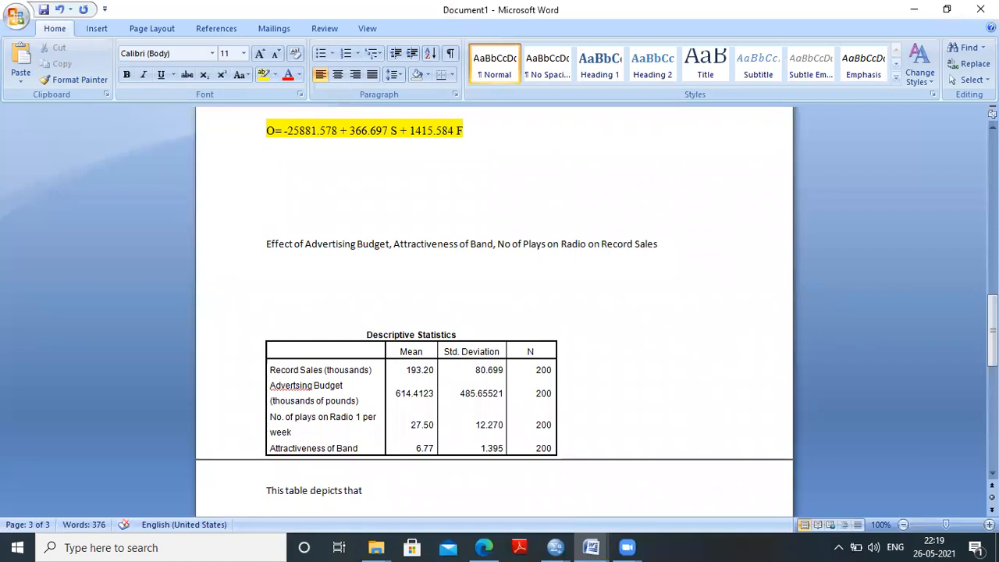
type("no")
key("BackSpace")
type("umber")
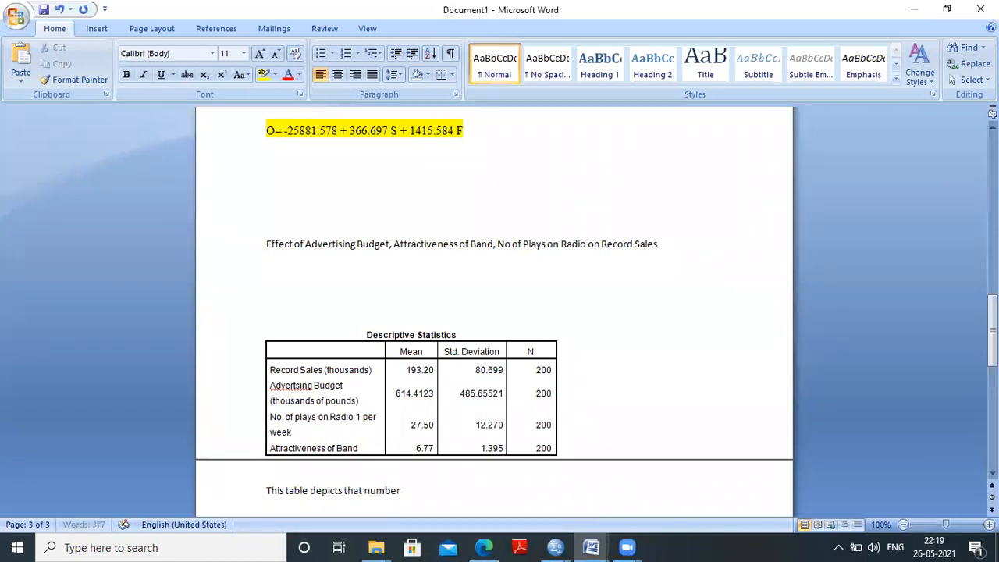
type(" of record sales ")
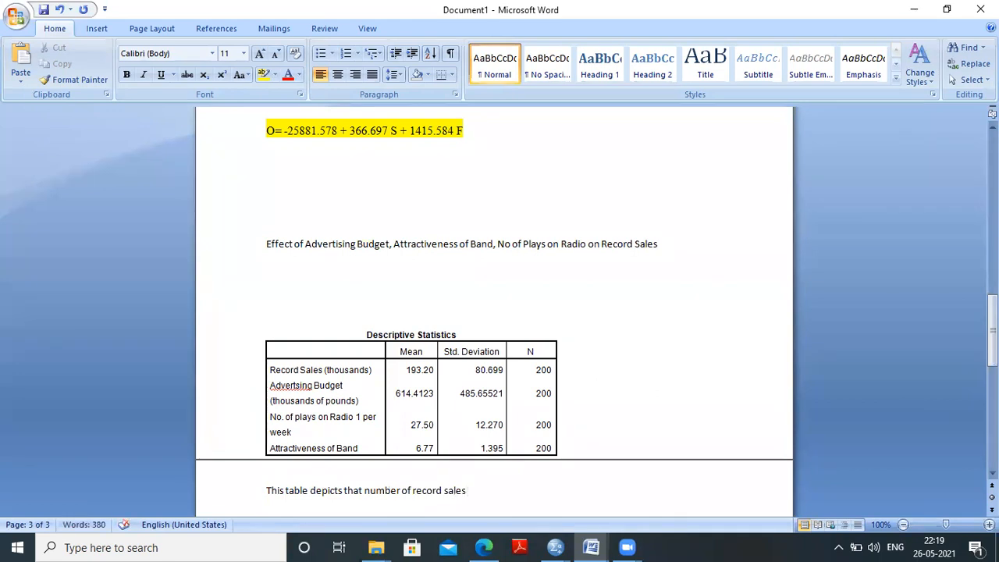
type("on an average f")
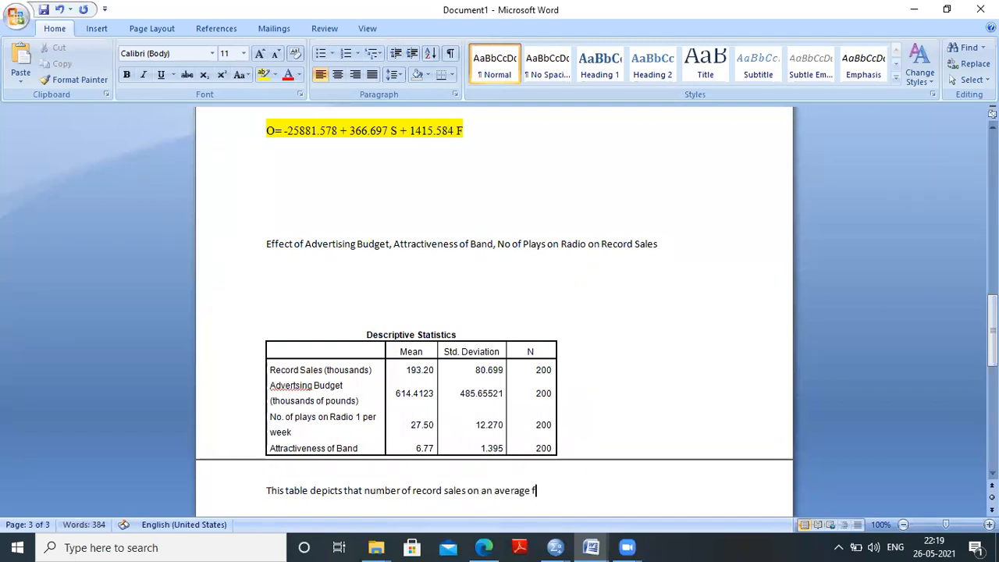
type("or 200")
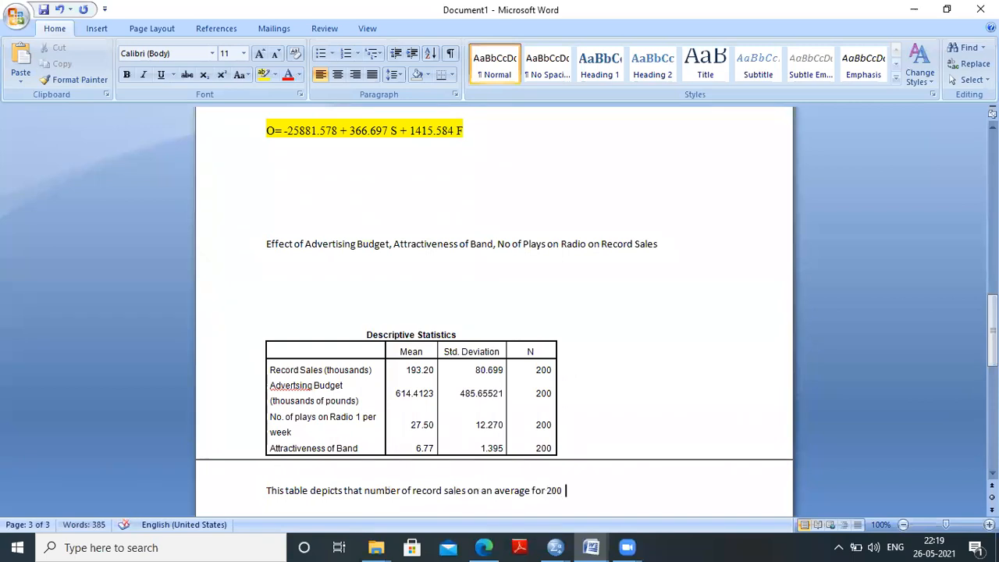
type("  firms comes o")
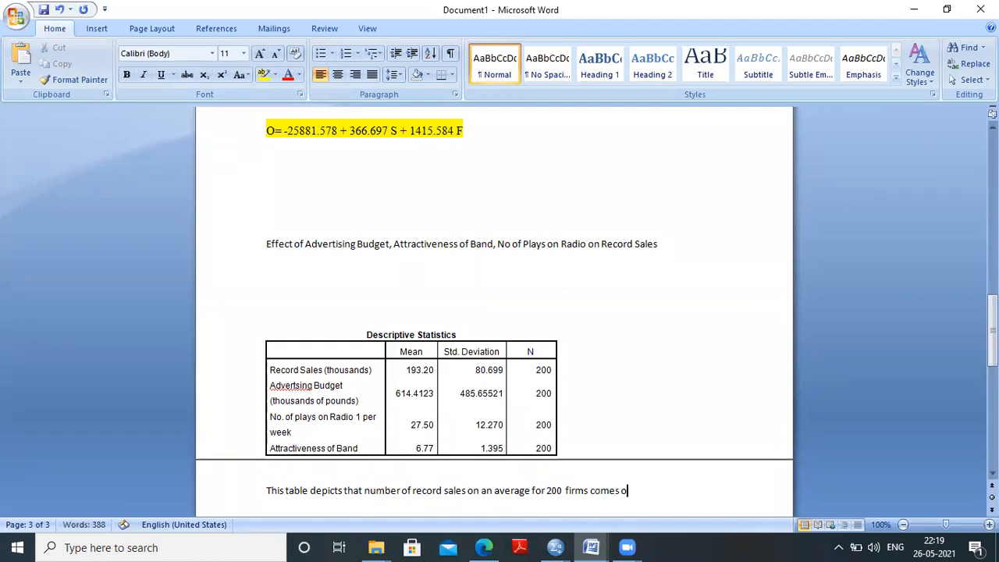
type("ut to be 193.20  ")
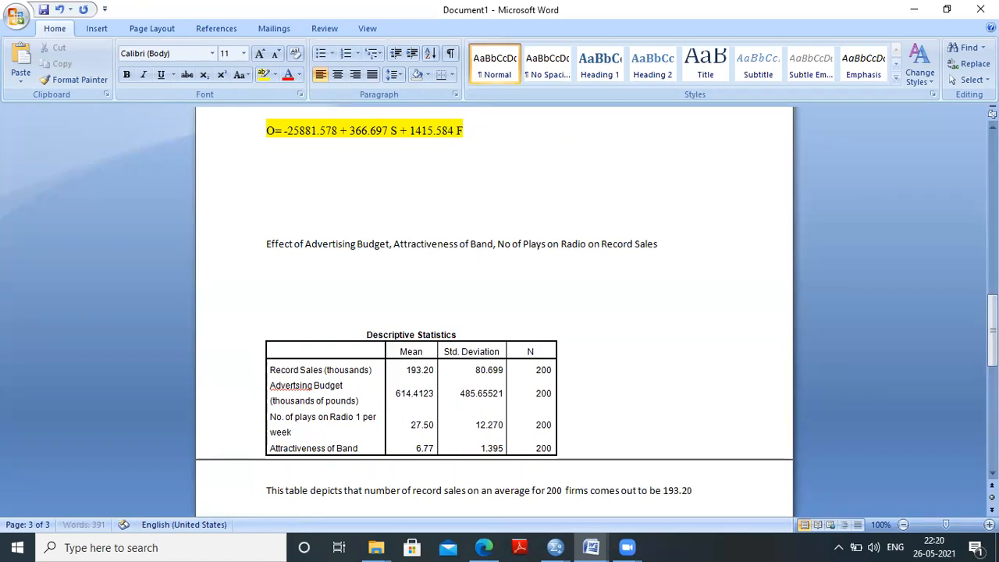
- Continue the interpretation sentence below the table with "with standard deviation of 80.699"
type("with")
type(" stand")
type("ard d")
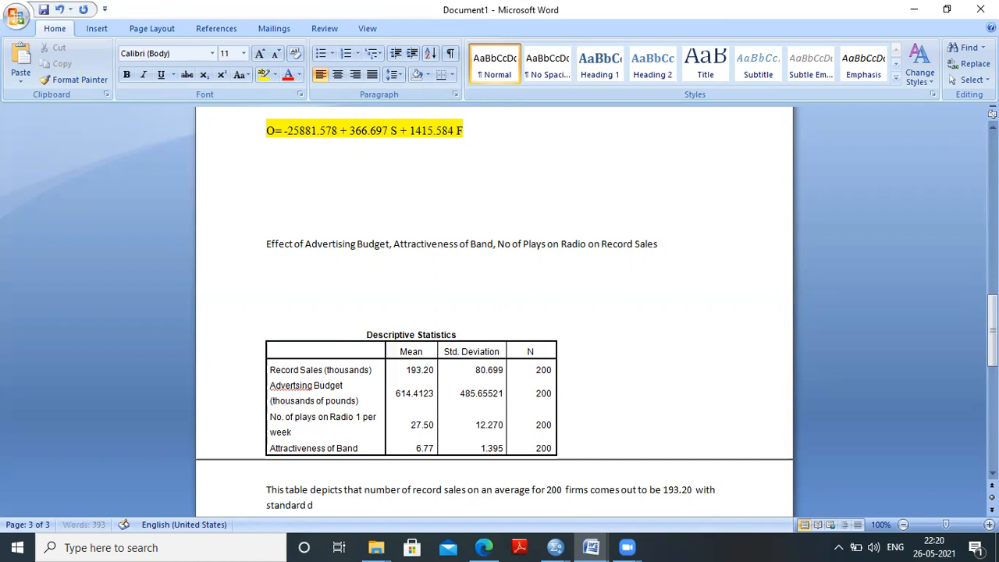
type("eviation of 80.699")
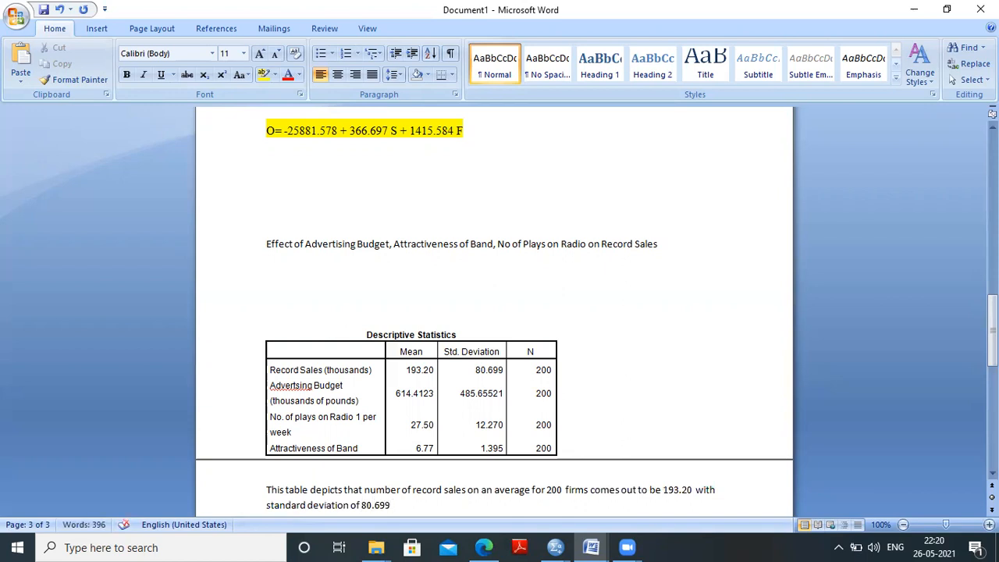
- Insert "thousands" as the unit after both 193.20 and 80.699 in the record sales sentence
left_click(694, 490)
type("thou")
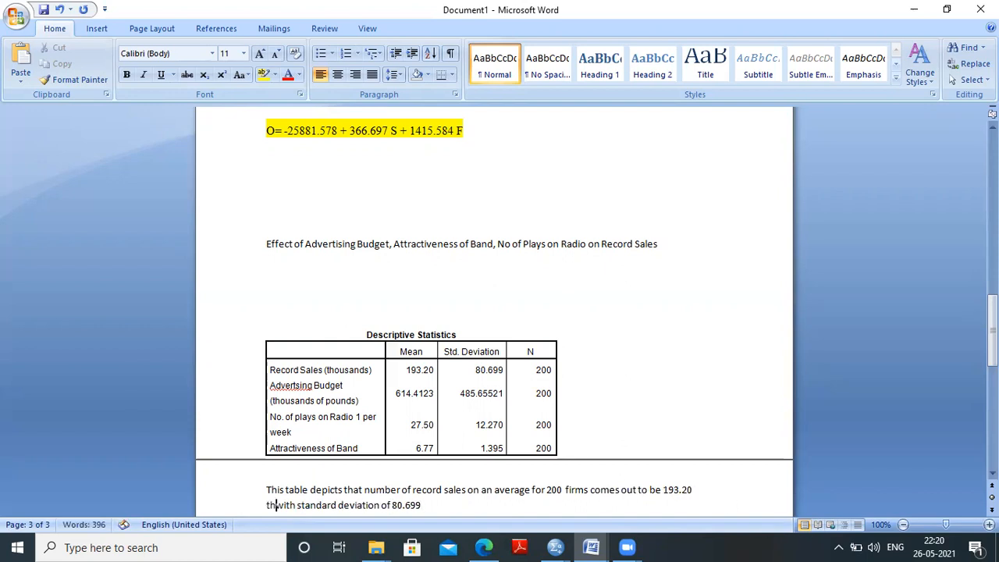
type("sands")
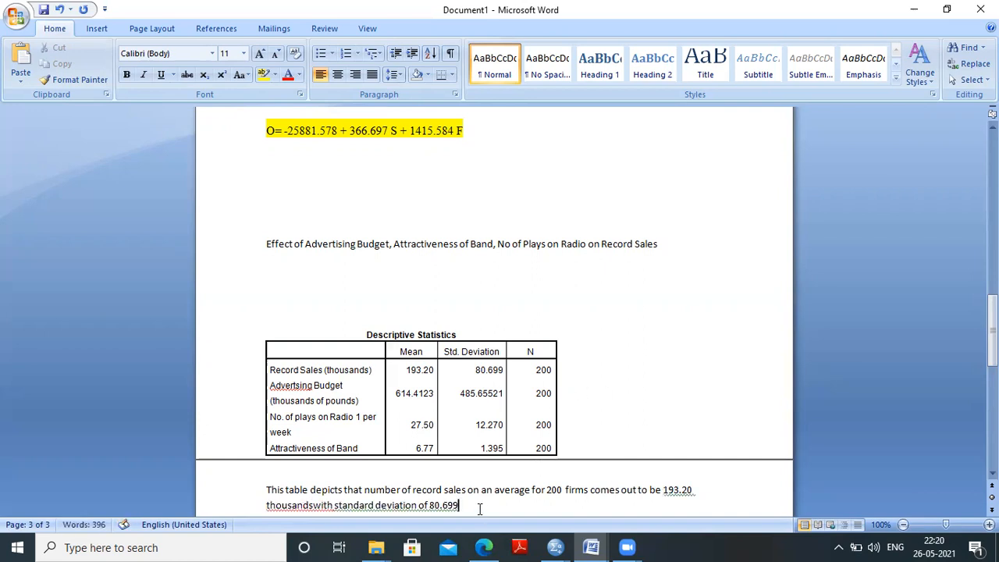
type("tho")
type("usands")
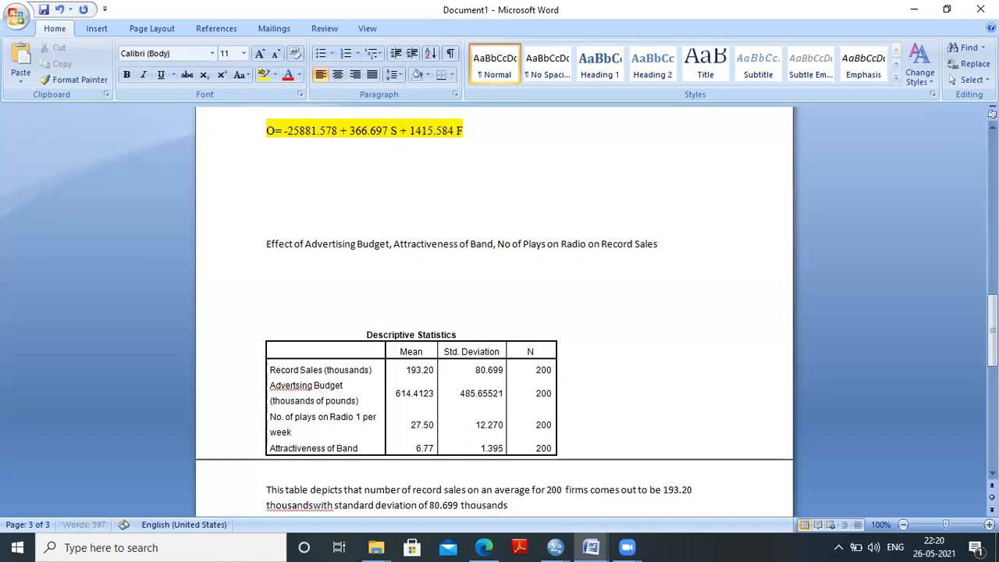
- Write on a new line "Average budget for advertisement is 614.41 with standard deviation of 485.655"
key("Return")
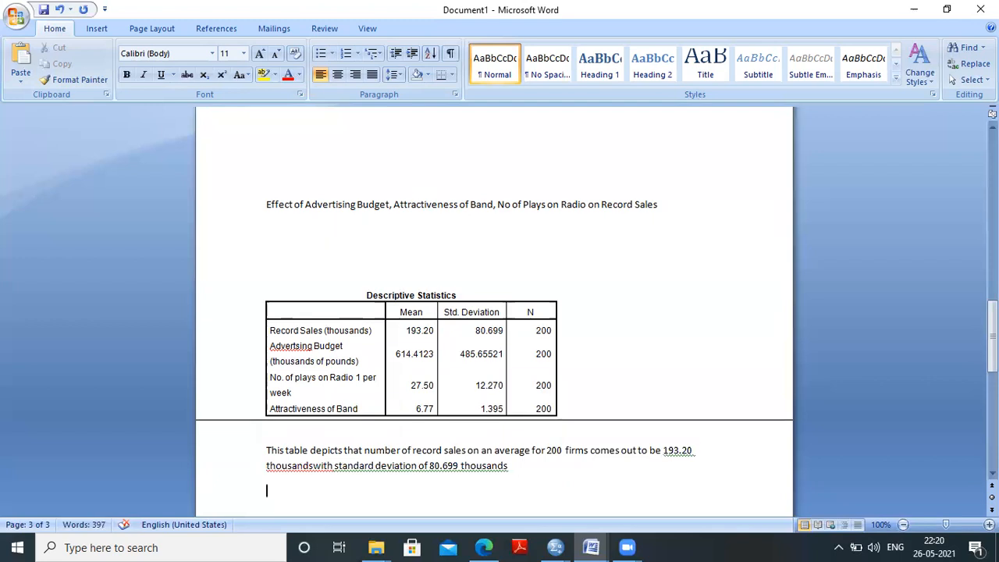
type("Average budget for advertisement is 61")
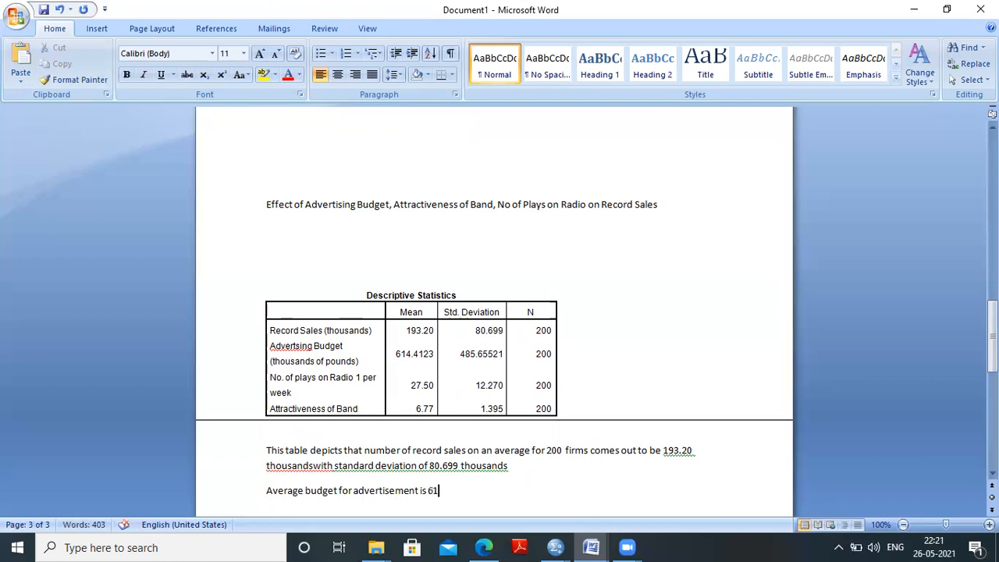
type("4.41")
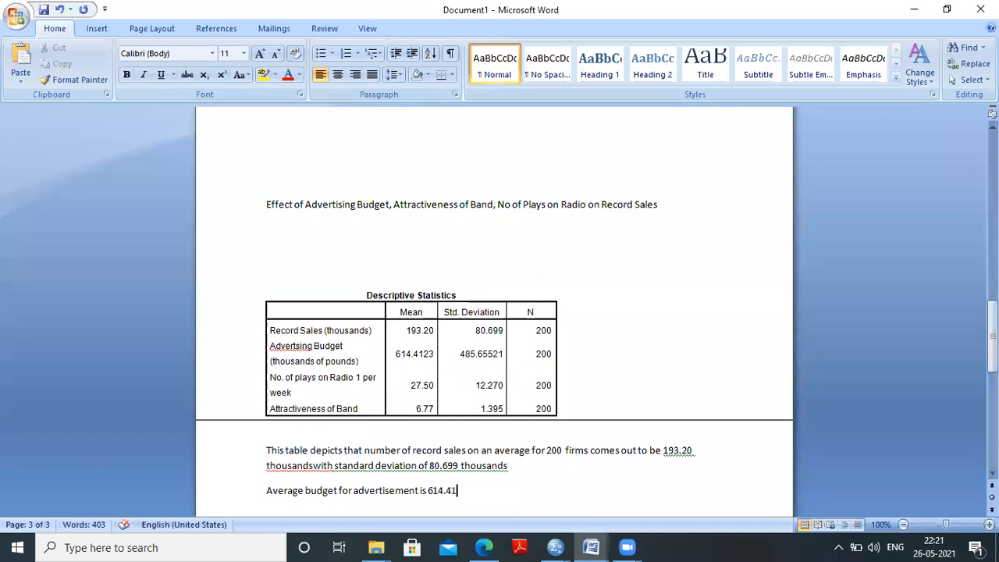
type(" with standard deviation o")
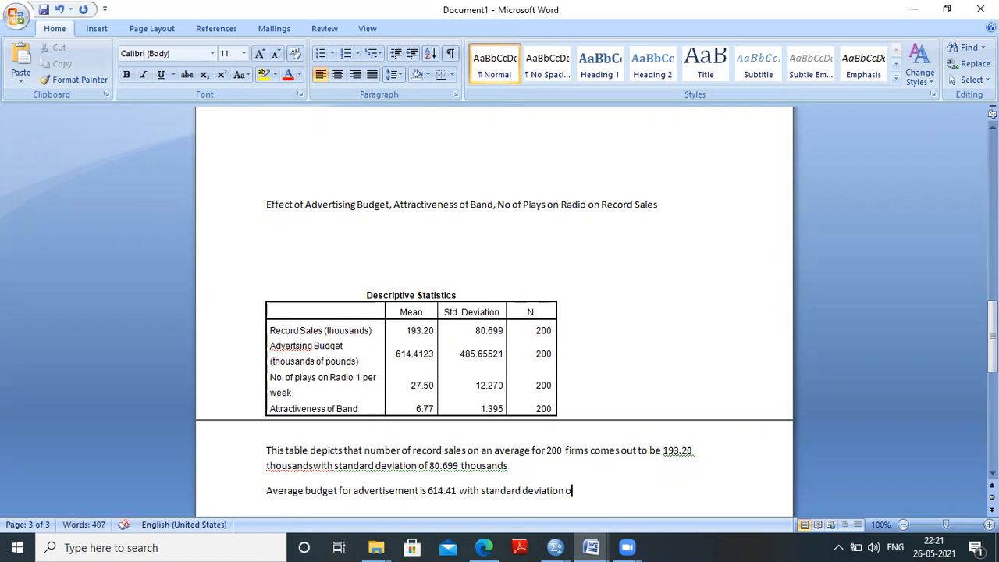
type("f 485,")
key("BackSpace")
type(".655")
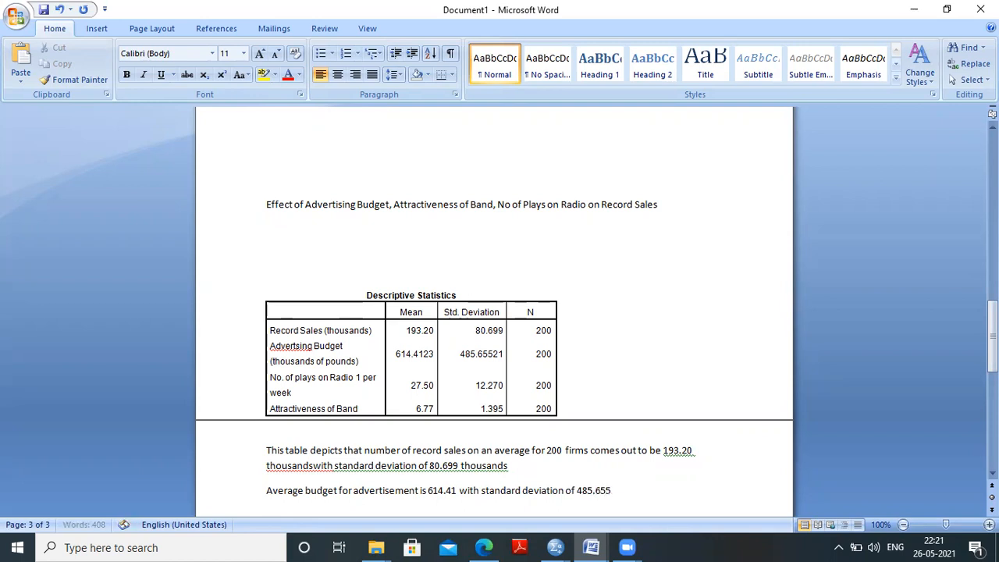
- Finish the advertisement budget sentence with "thousands for 200 firms"
type(" thou")
type("sand")
type("s")
type(" for")
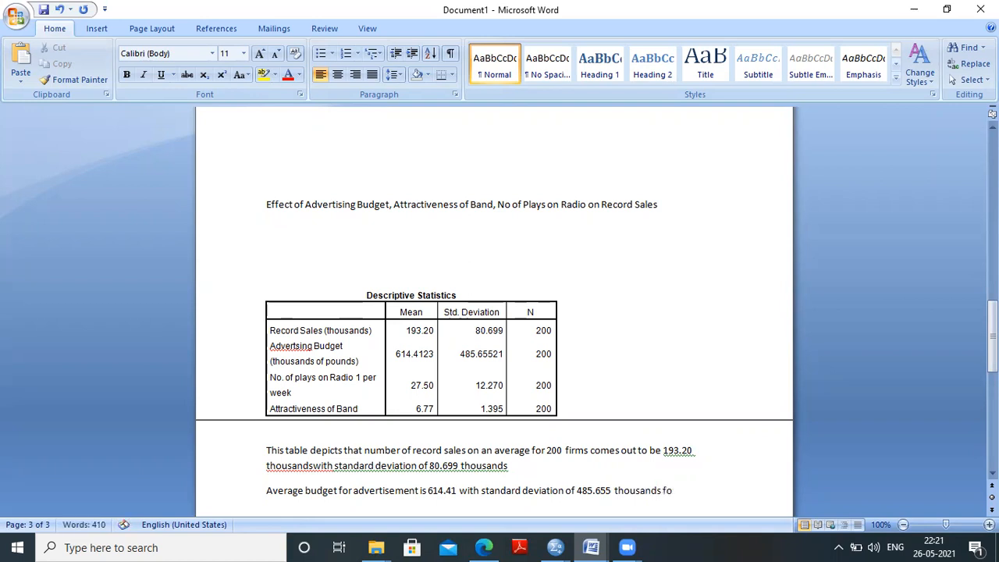
type(" 200 firm")
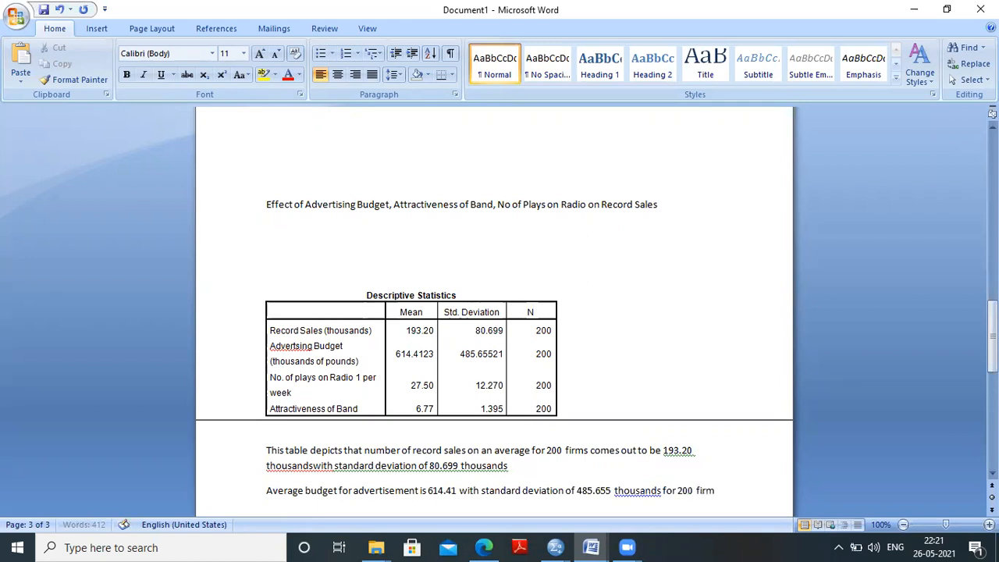
type("s")
- Insert "thousands" after 614.41 and separate the run-together words "thousandswith" in the record sales sentence with a space
left_click(457, 491)
type("thousan with ")
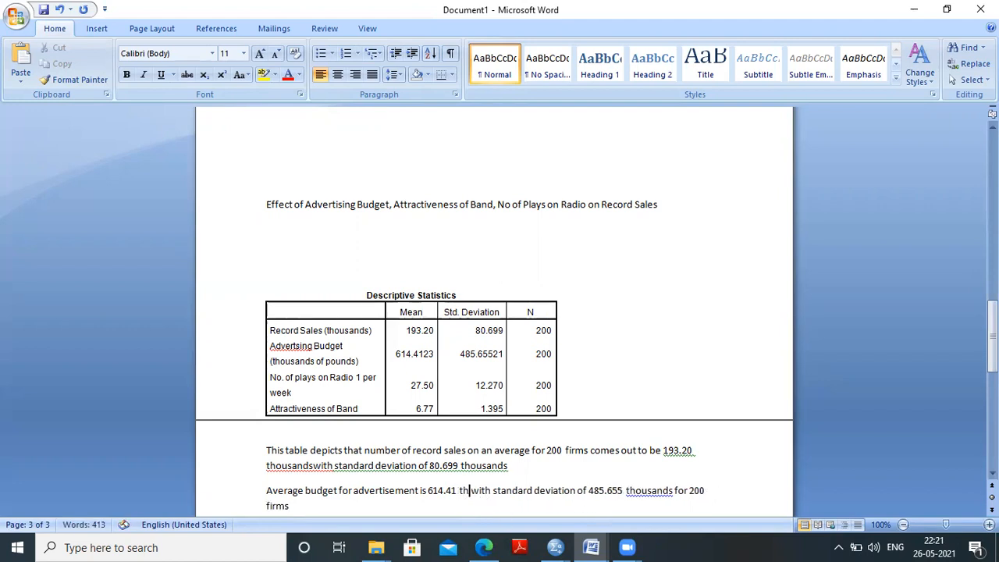
type("stan")
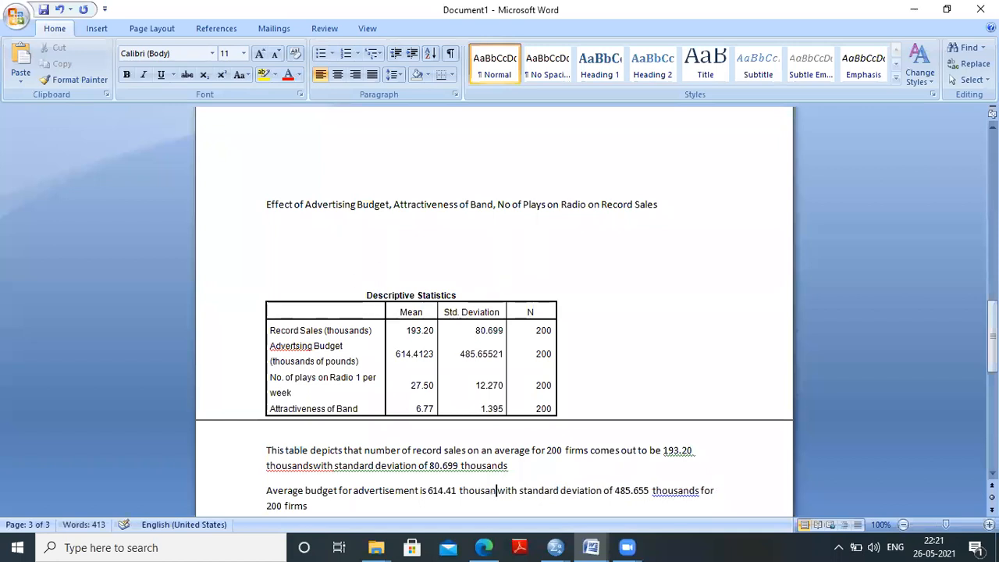
key("BackSpace")
type("ds")
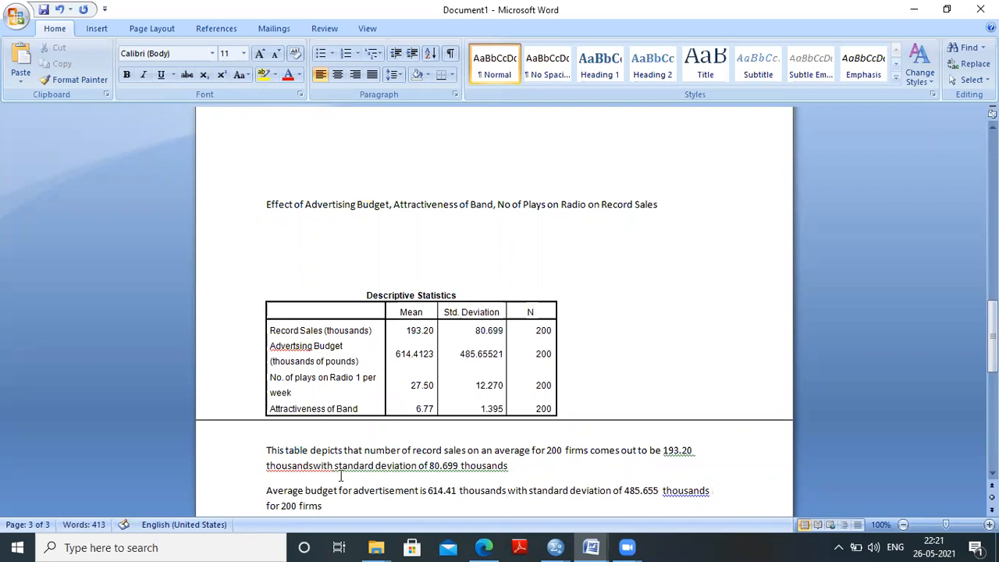
left_click(314, 465)
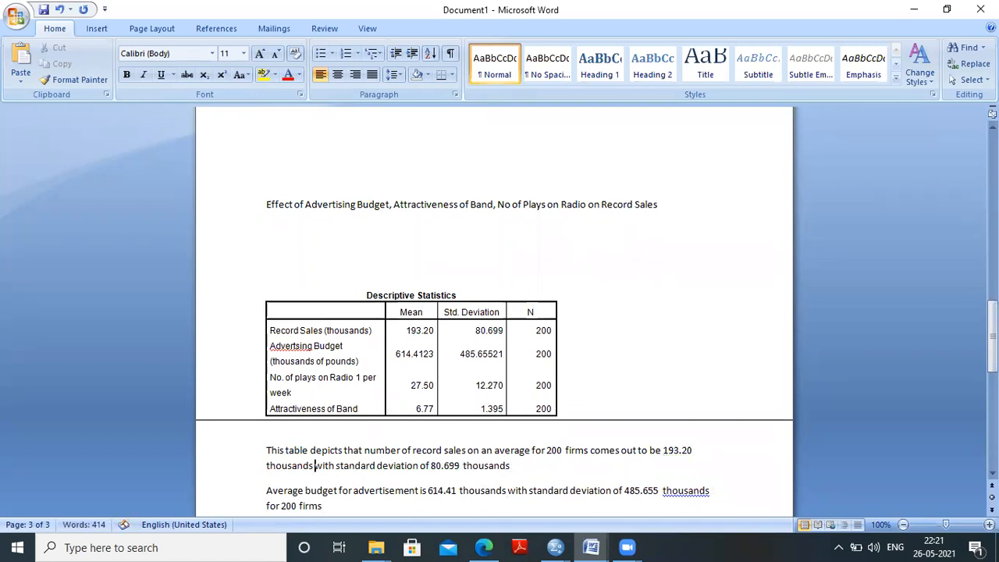
- End the budget sentence with a full stop and continue with "Mean number of plays on radio per week is found to"
left_click(355, 509)
type(". Mean number of pla")
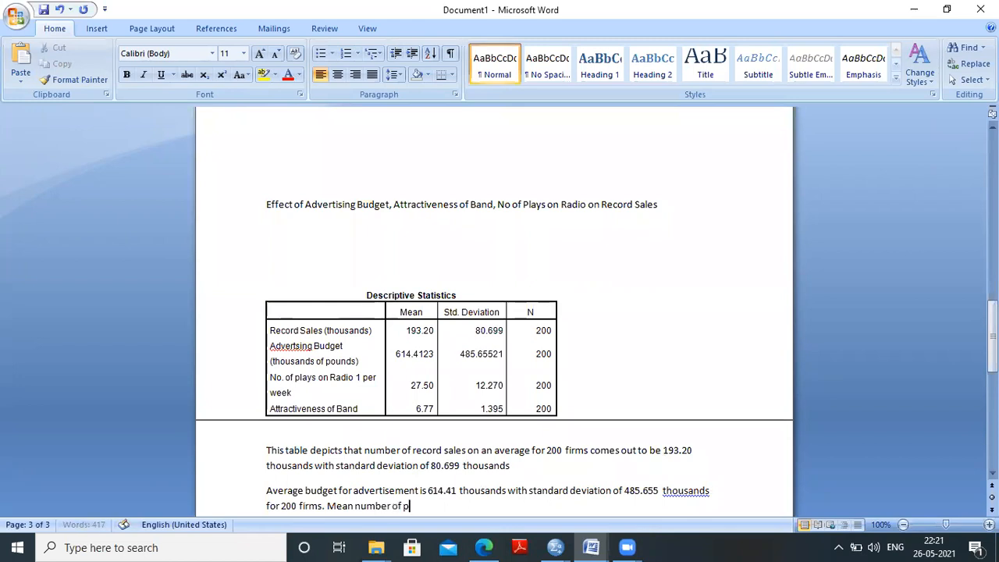
type("ys o")
type("n radio")
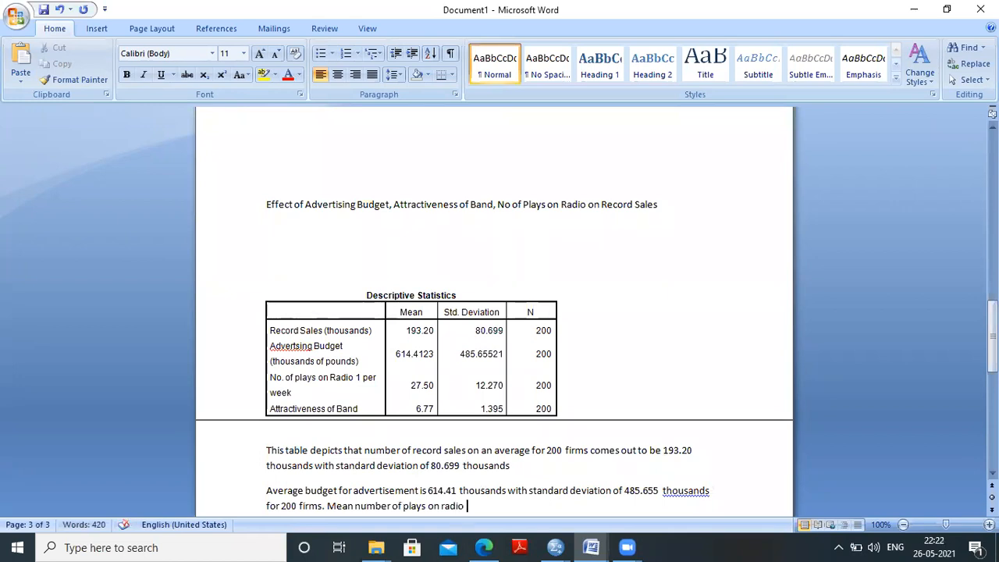
type(" o")
type("pe")
type("r week is found to")
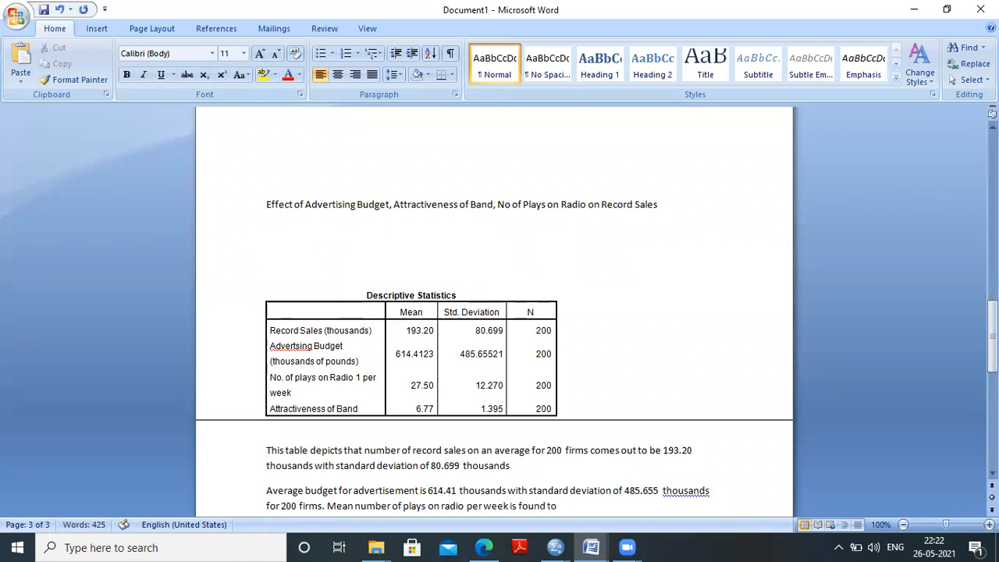
- Complete the radio plays sentence with "be 27.50 with standard deviation of 12.27 for 200 firms"
type(" be 27.")
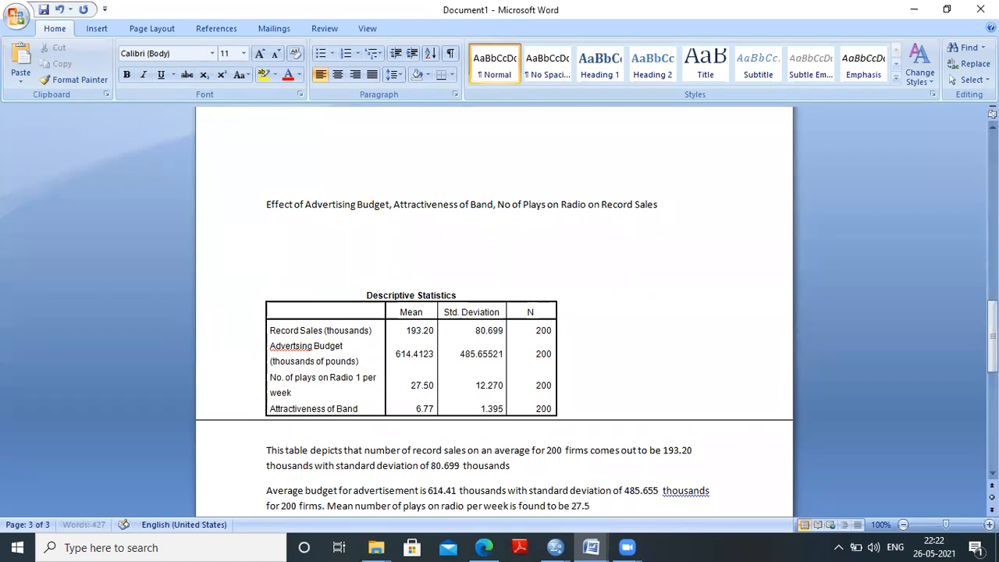
type("50 with sytandard deviation")
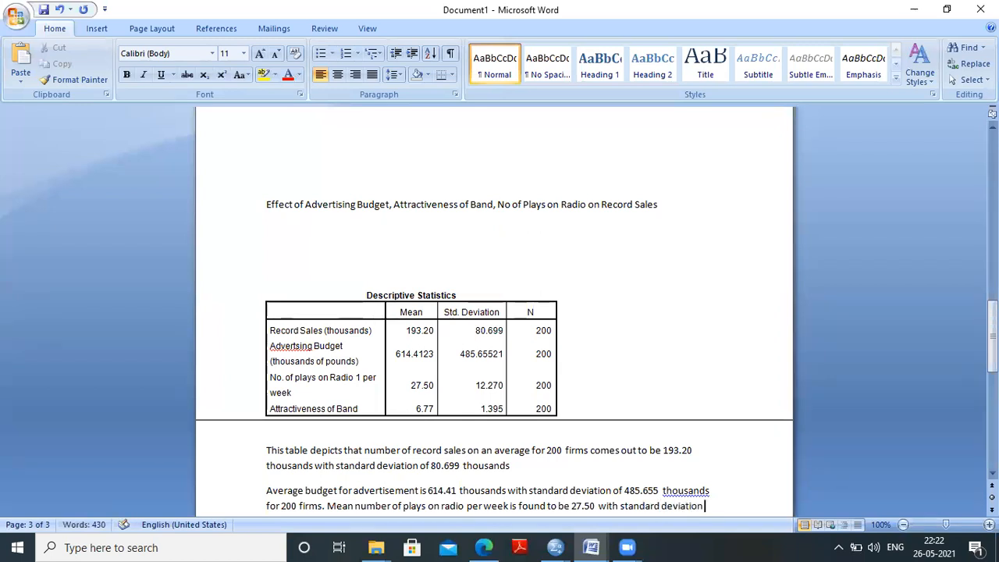
type(" of 12")
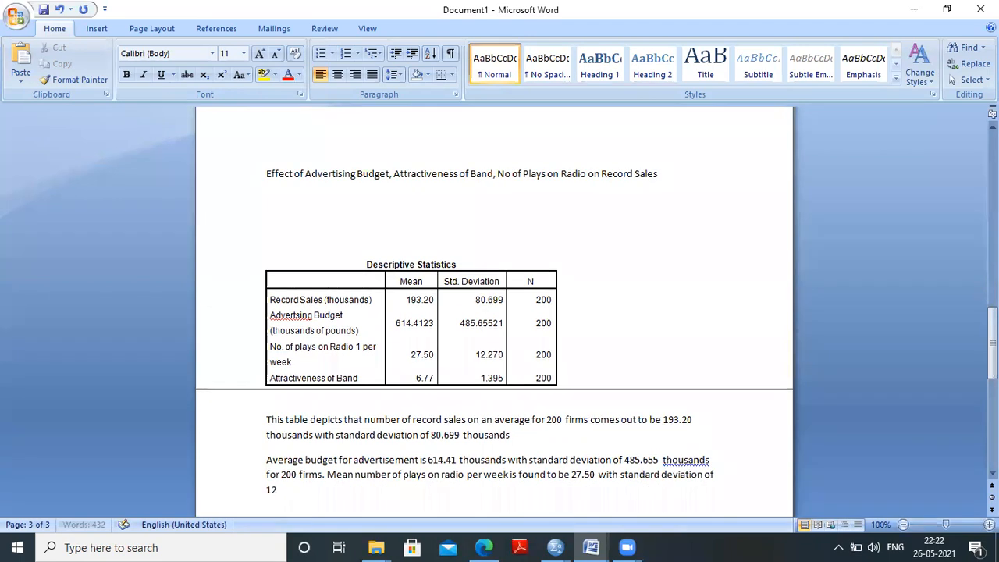
type(".2")
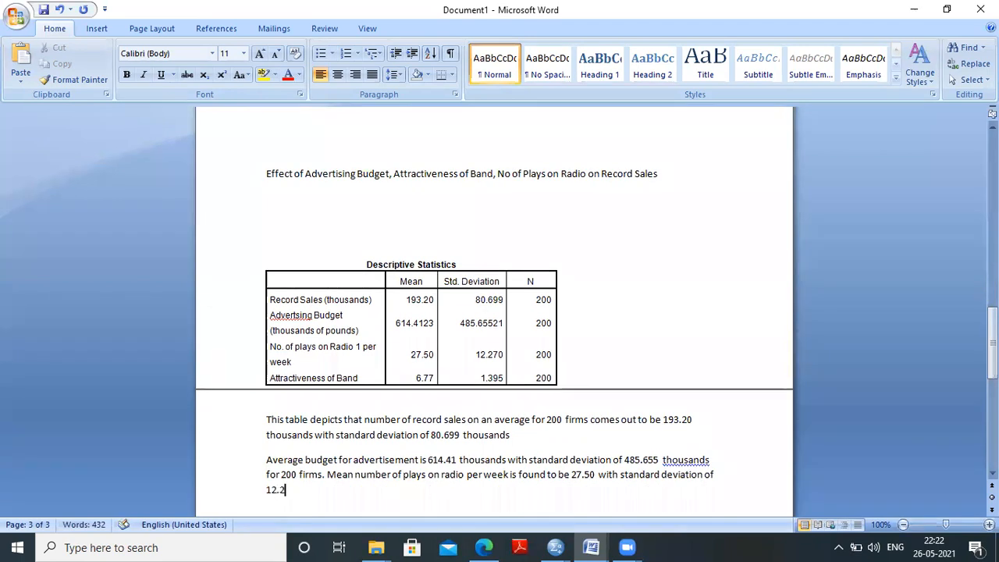
type("7 for 200 firm")
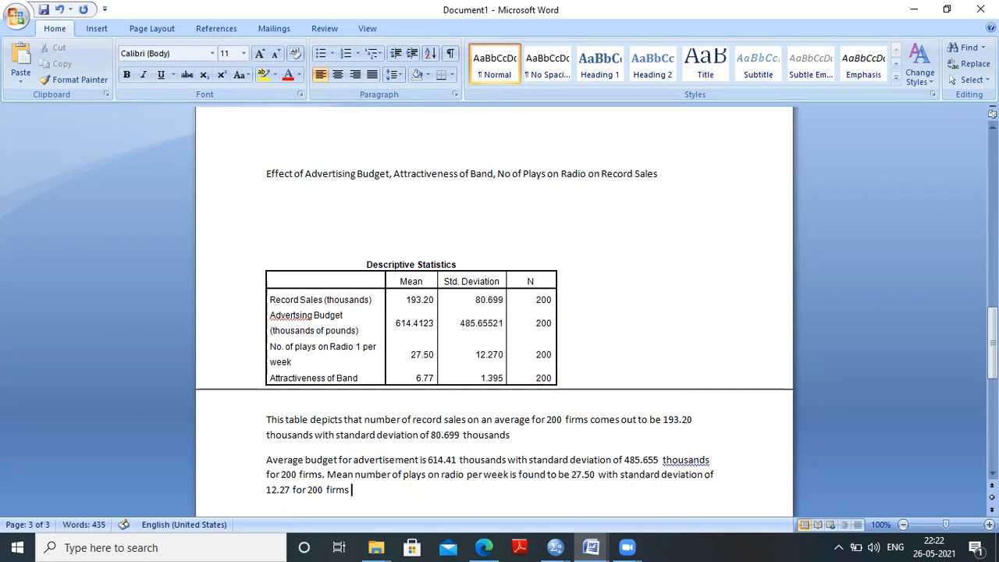
type("s,")
key("BackSpace")
- Add after a full stop the sentence "Attractiveness of band has average value of 6.77 for 200 firms"
type(". Attrav")
key("BackSpace")
type("ctiven")
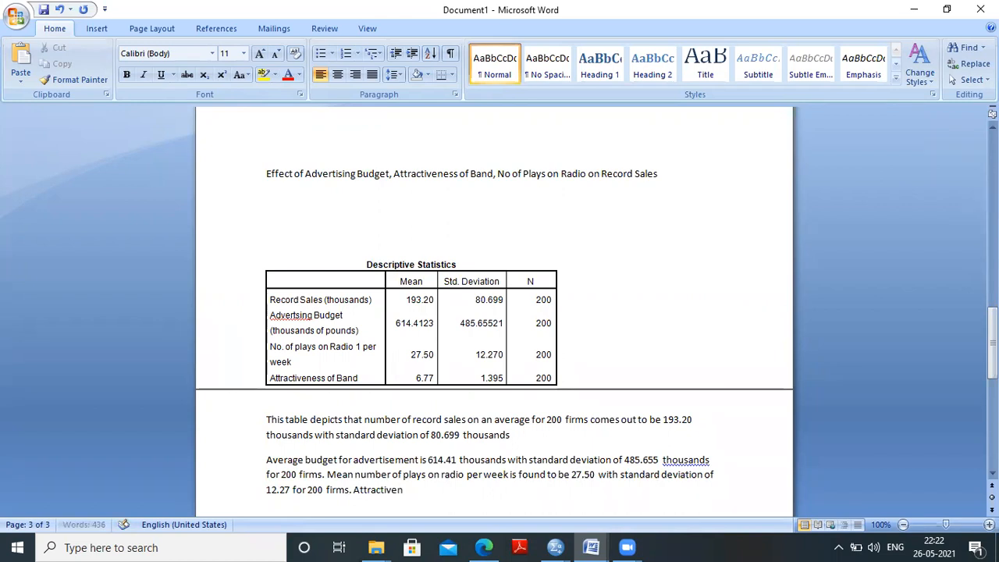
type("ess")
type(" o")
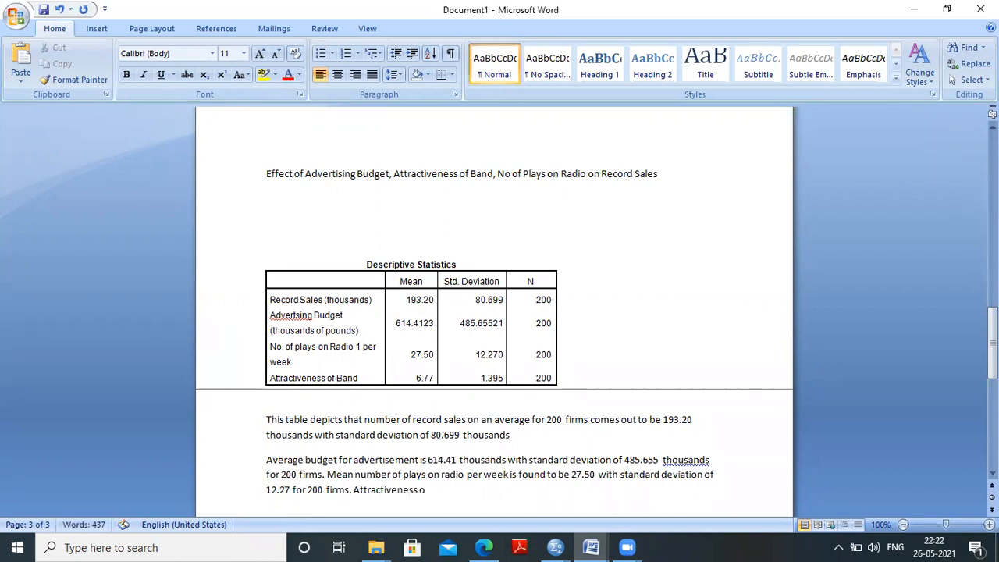
type("f band has avera")
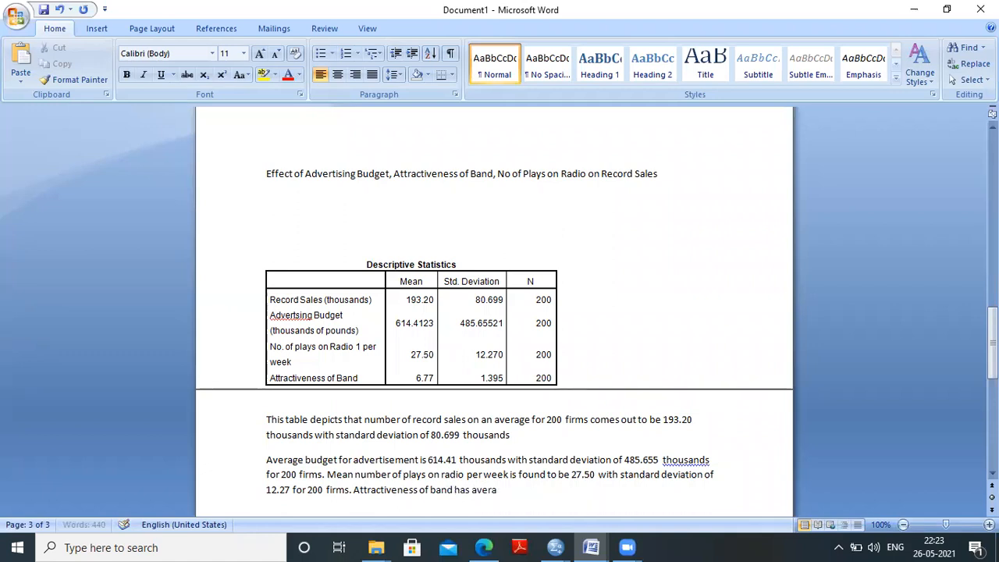
type("ge val")
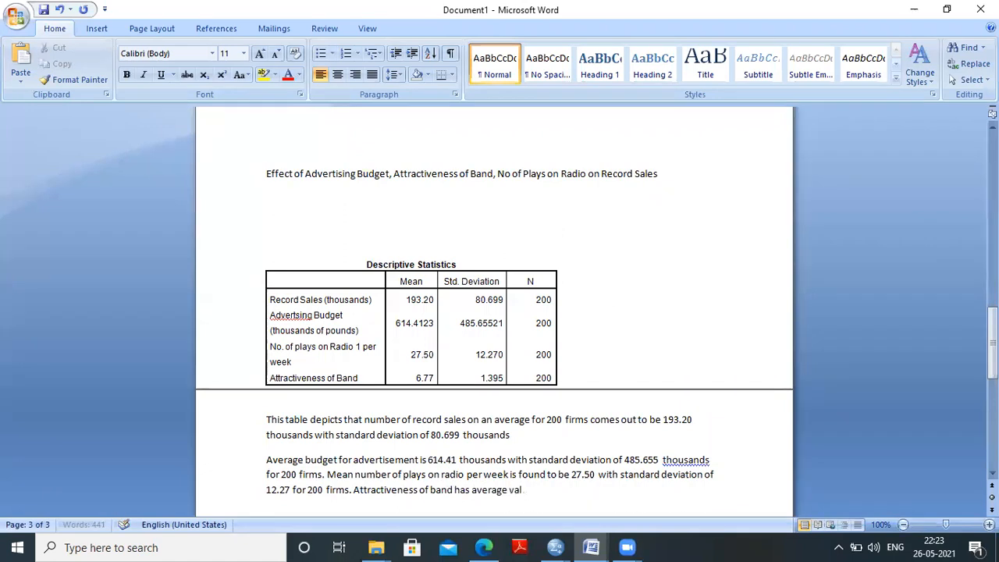
type("ue of 6.77 for 2")
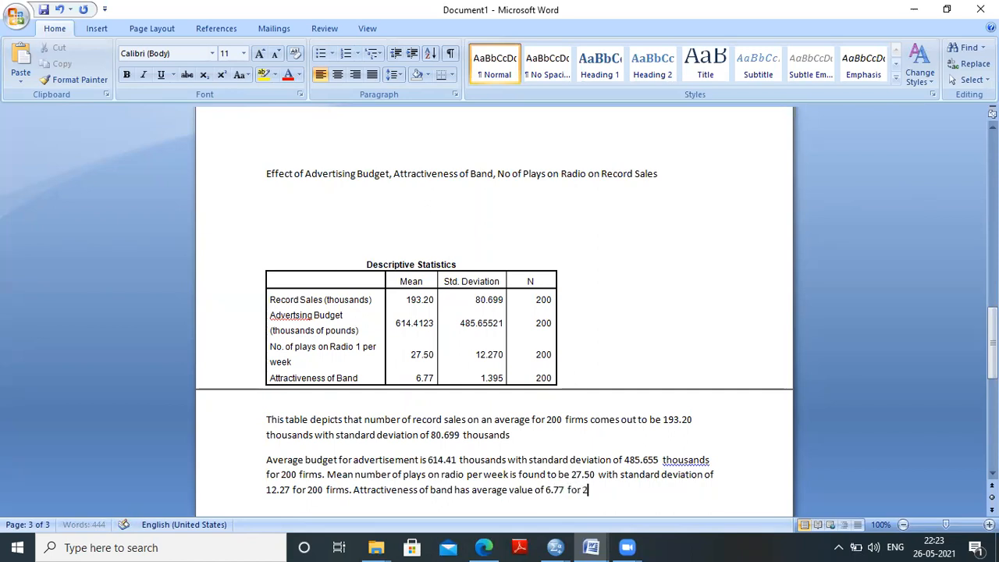
type("00 firms ")
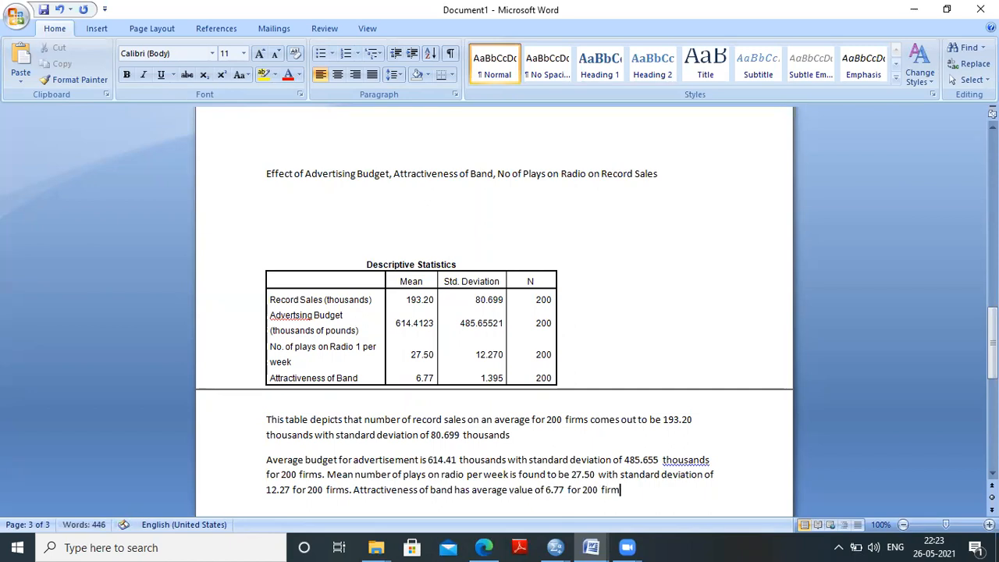
- Complete the band attractiveness sentence with "with standard deviation of 1.395."
type("with")
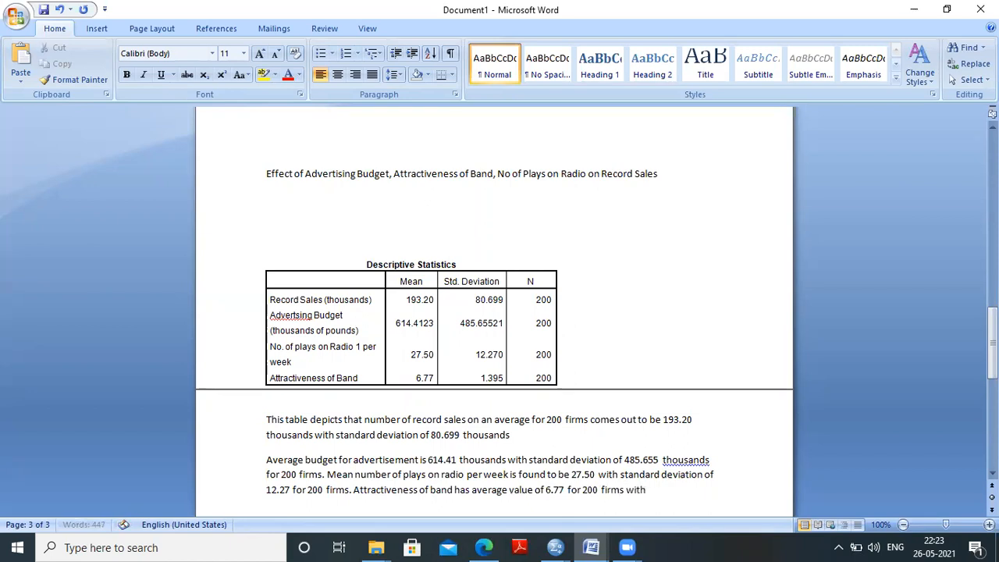
type(" standard")
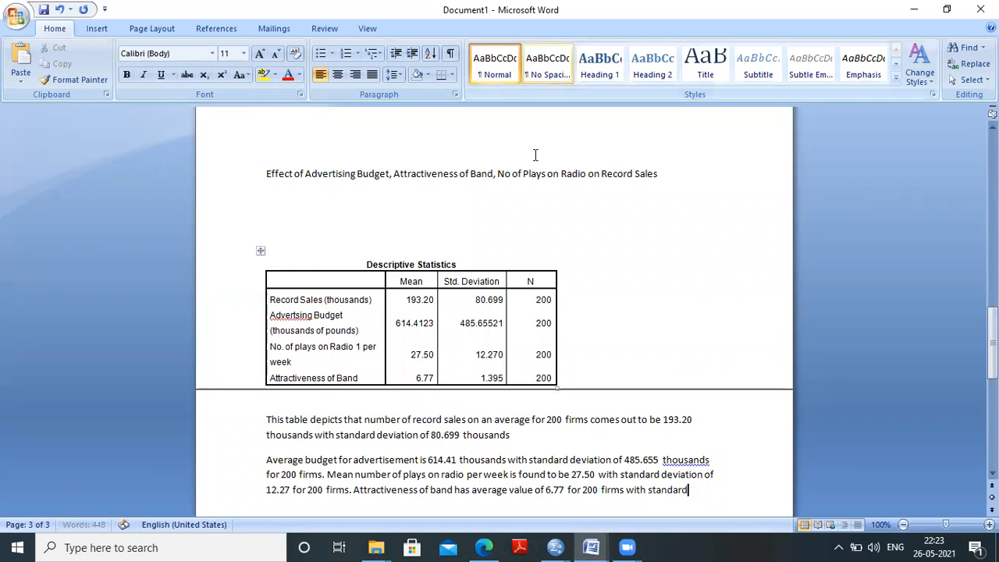
type(" dev")
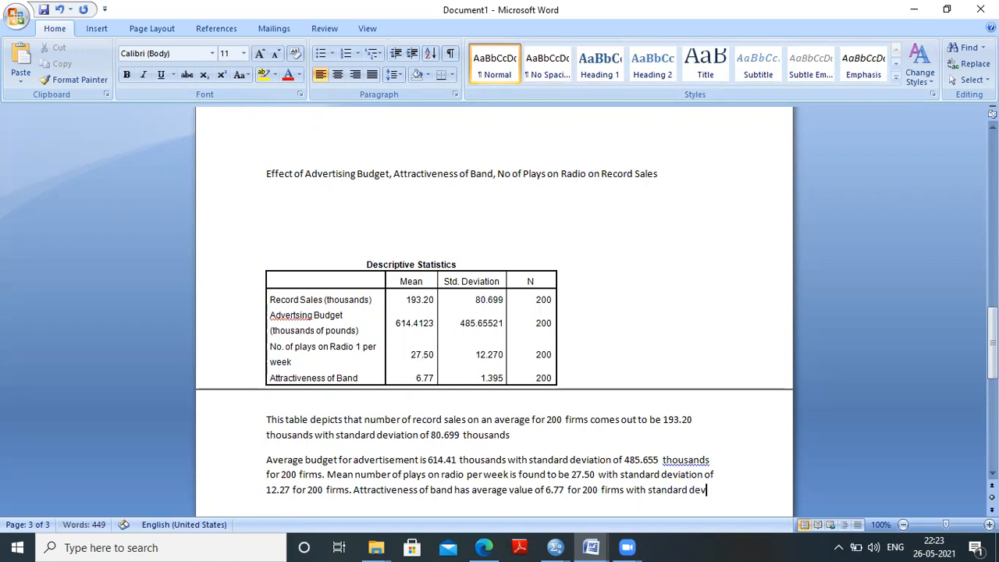
type("iation ")
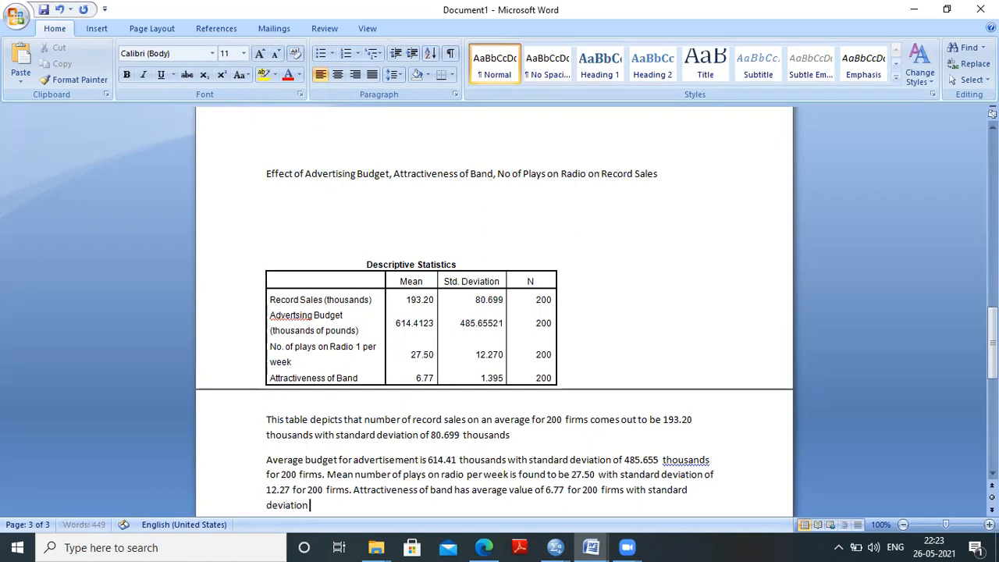
type("of 1.395.")
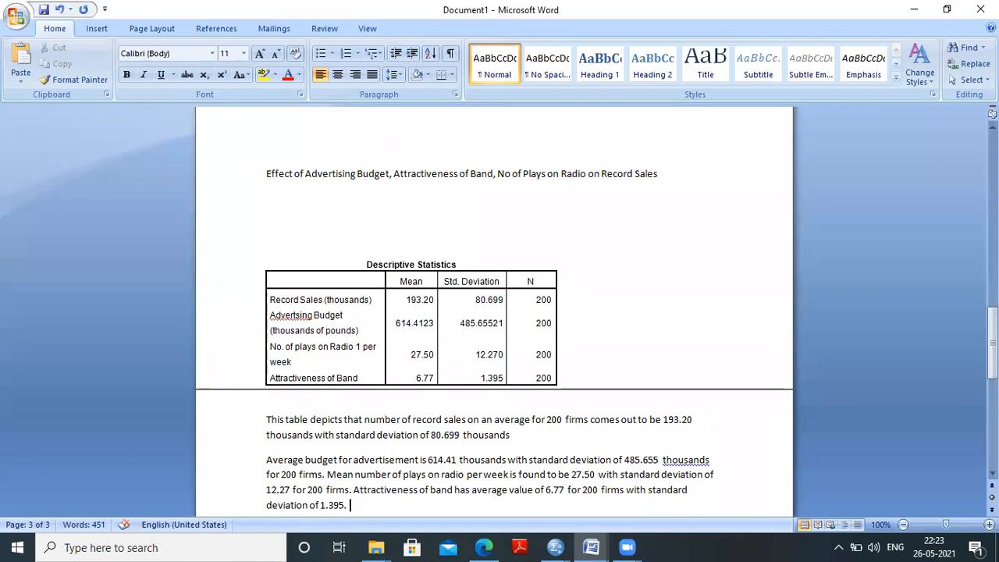
- Switch to the SPSS output viewer and copy the Model Summary table of the second regression
mouse_move(591, 545)
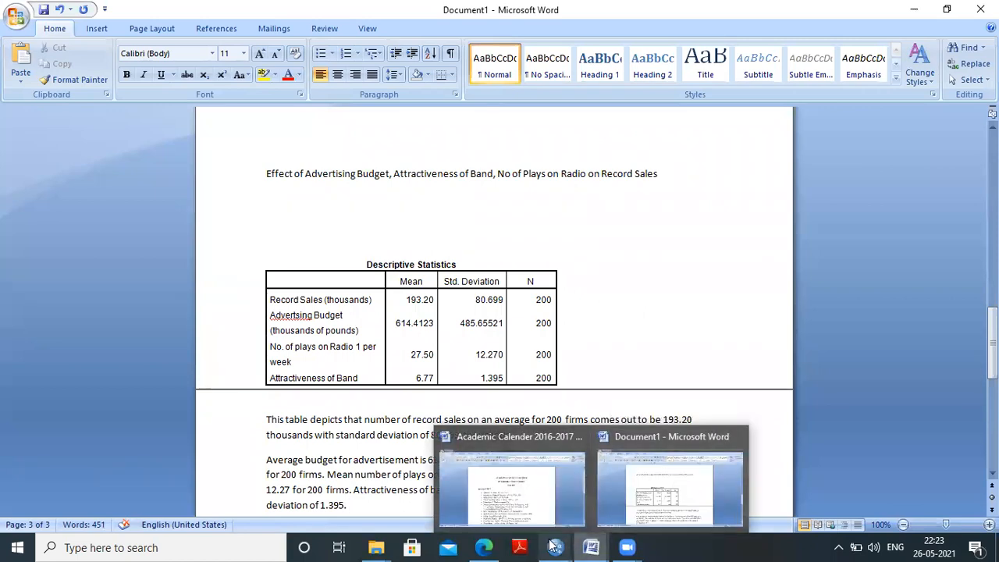
mouse_move(554, 546)
left_click(634, 496)
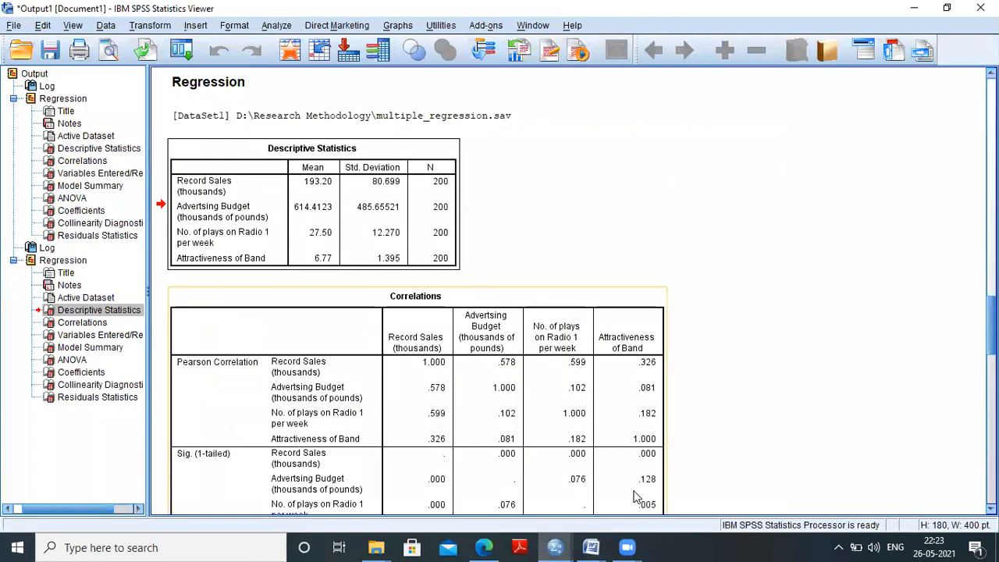
scroll(633, 496, "down", 5)
scroll(633, 496, "down", 3)
scroll(634, 497, "up", 3)
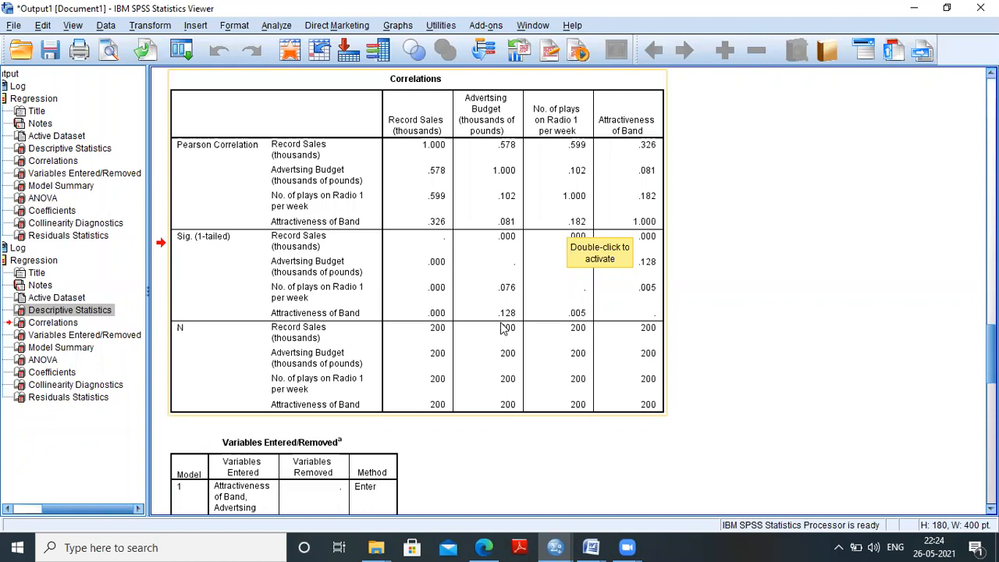
scroll(503, 329, "down", 5)
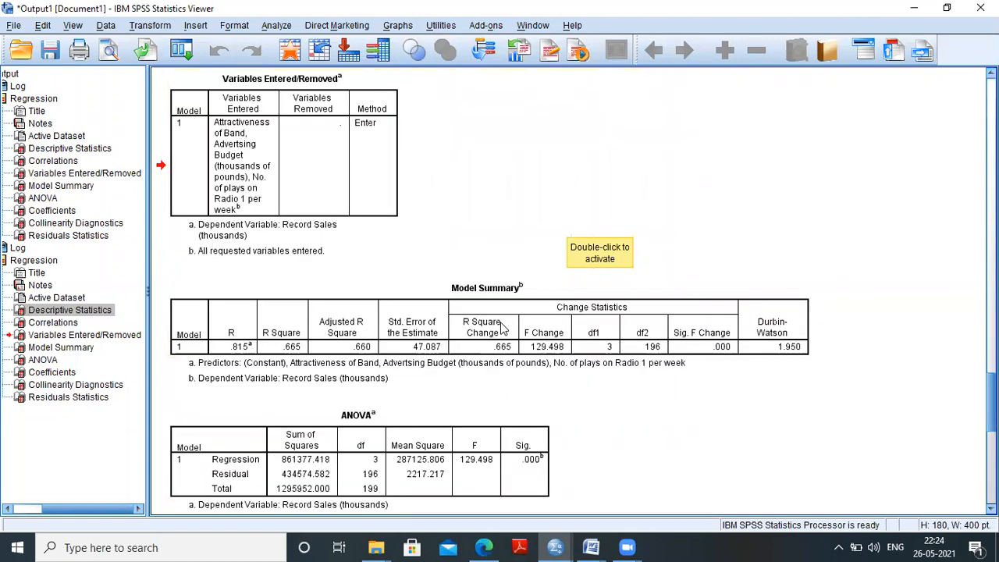
left_click(372, 295)
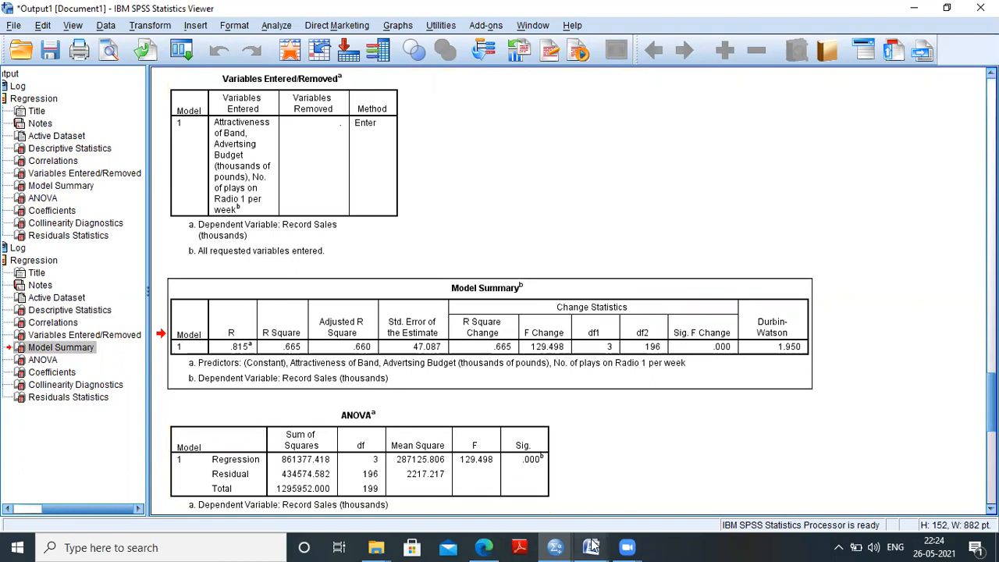
- Switch to Document1 in Word and paste the Model Summary table below the descriptive statistics interpretation
mouse_move(592, 544)
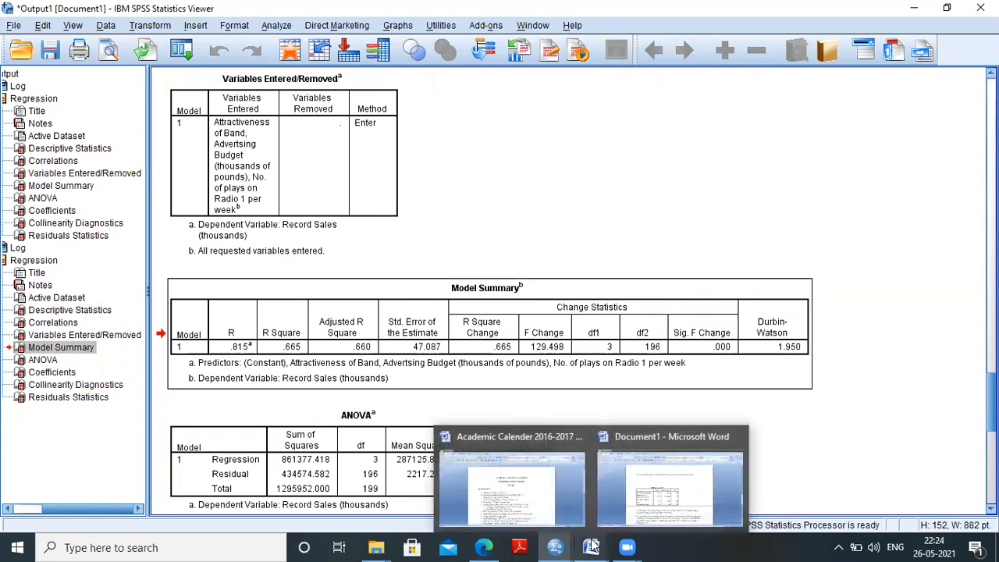
left_click(650, 503)
scroll(652, 504, "down", 1)
left_click(652, 503)
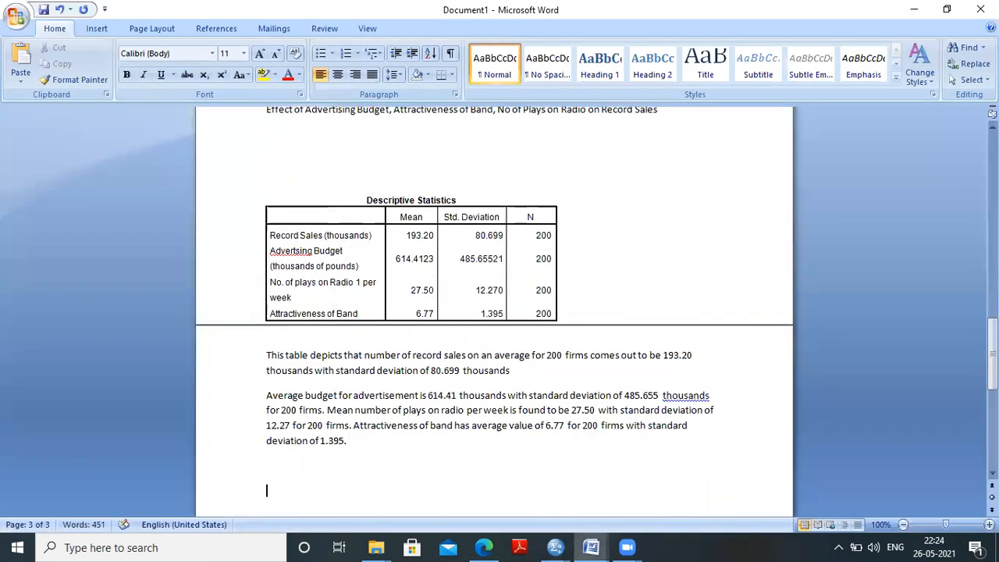
key("ctrl+v")
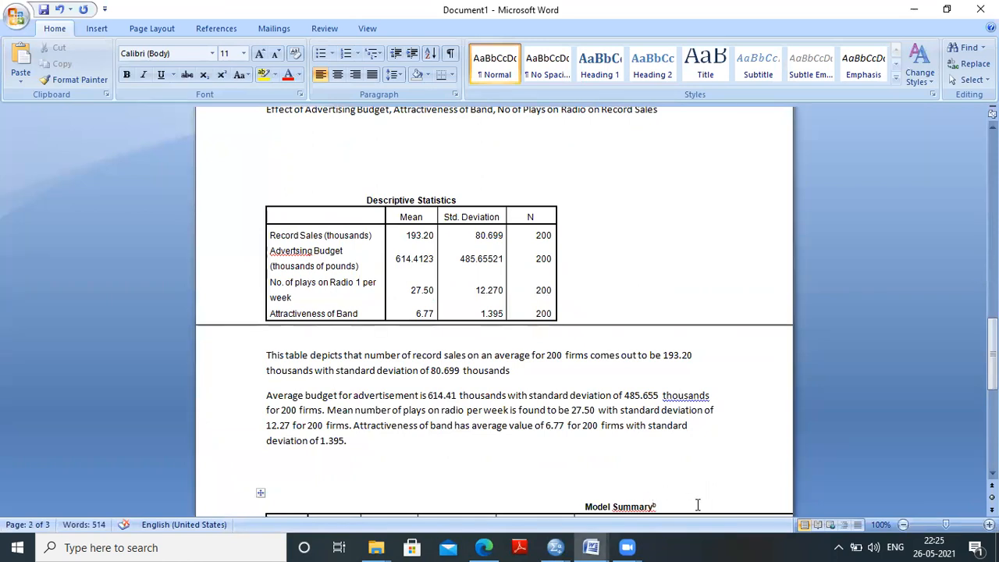
- AutoFit the pasted Model Summary table so that it fits within the page width
left_click(716, 503)
key("Down")
key("Down")
key("Down")
key("Down")
key("Down")
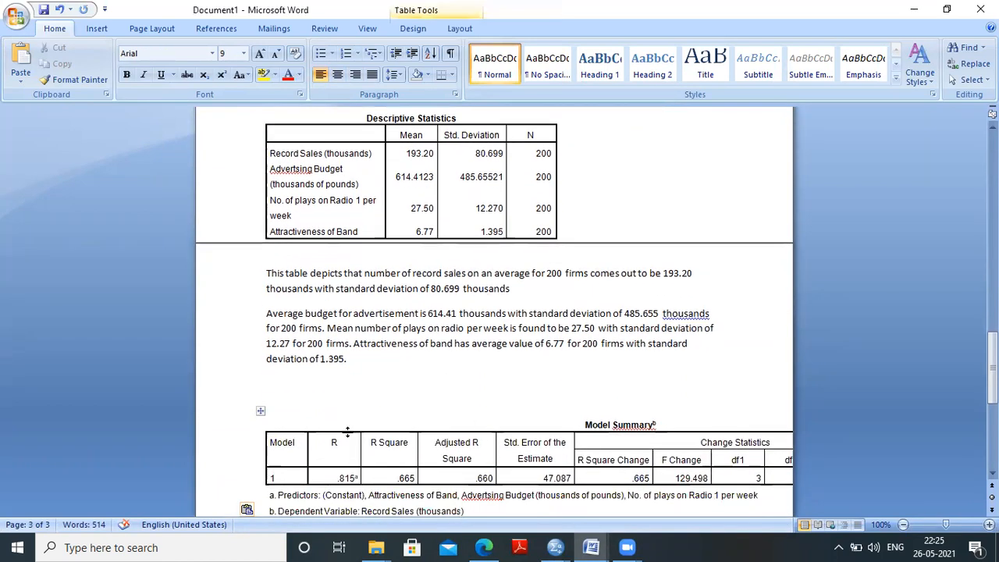
left_click(260, 411)
right_click(260, 410)
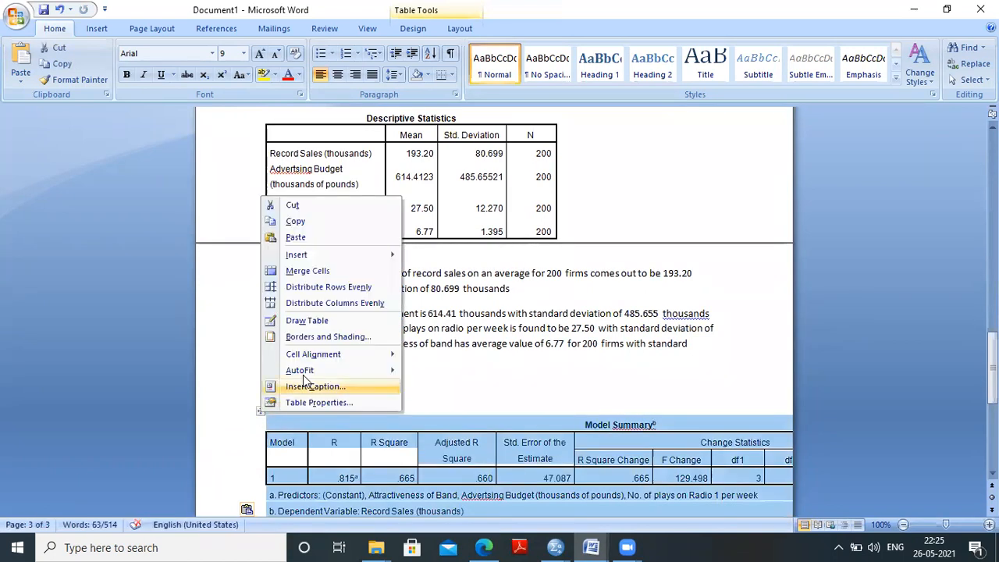
mouse_move(304, 371)
left_click(462, 388)
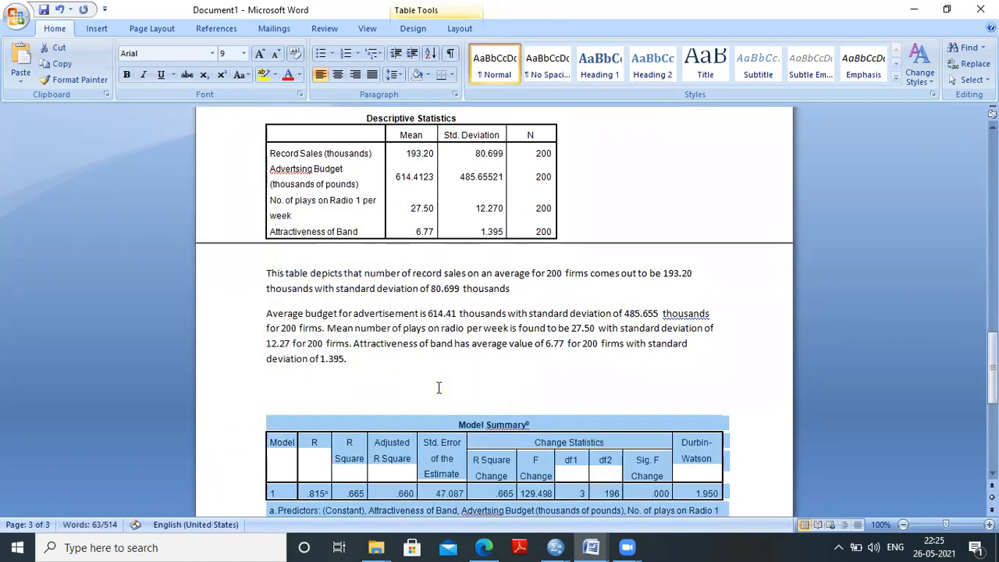
- Begin the interpretation below the Model Summary table with "It is clear from table of Model Summary that"
key("Down")
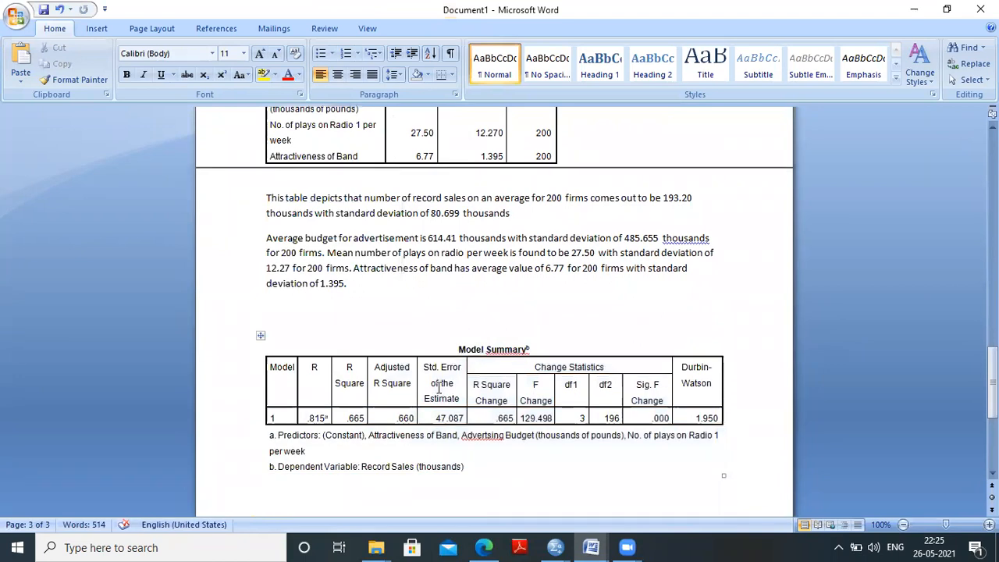
type("It is clear f")
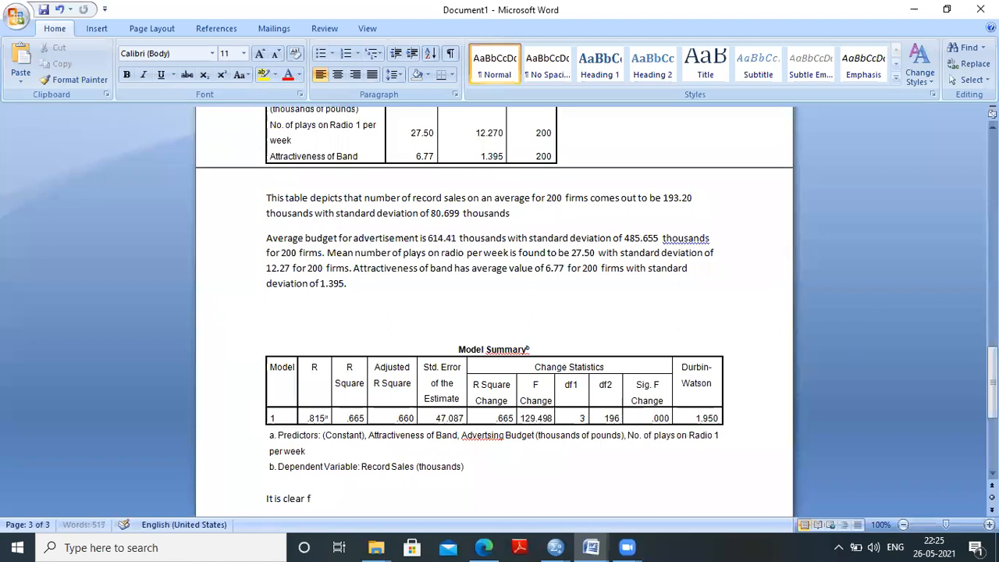
type("rom table og")
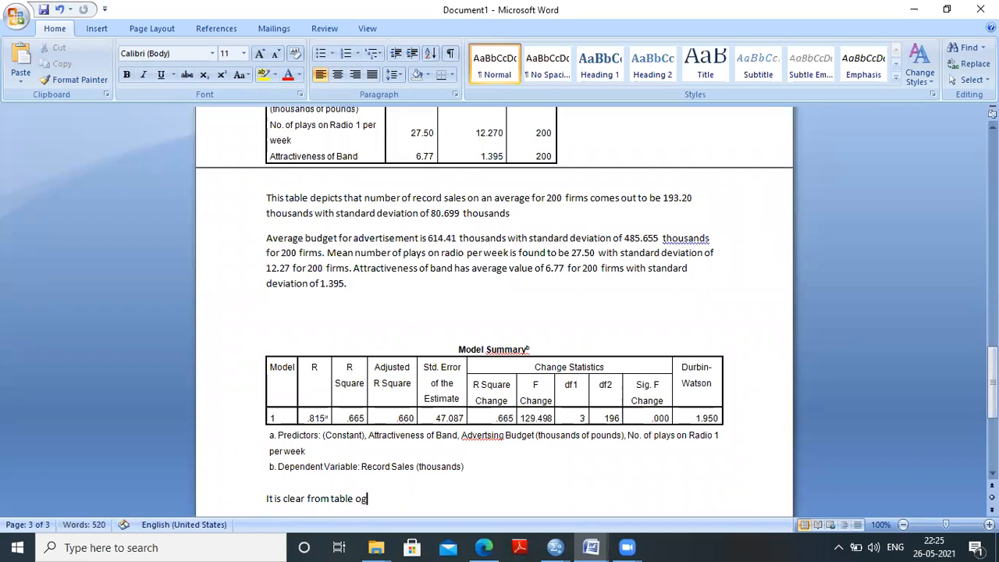
key("BackSpace")
type("f Model Summary t")
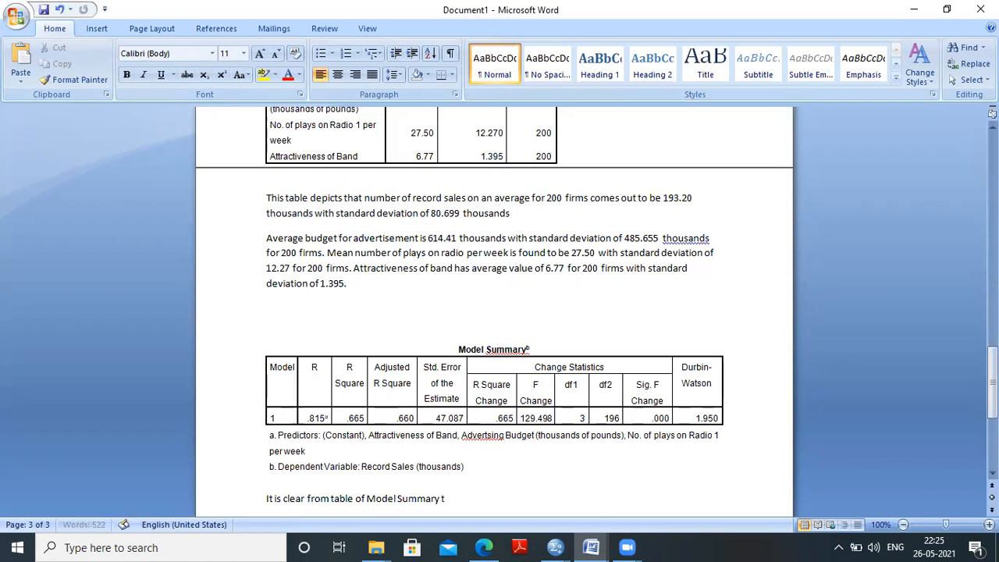
type("hat ")
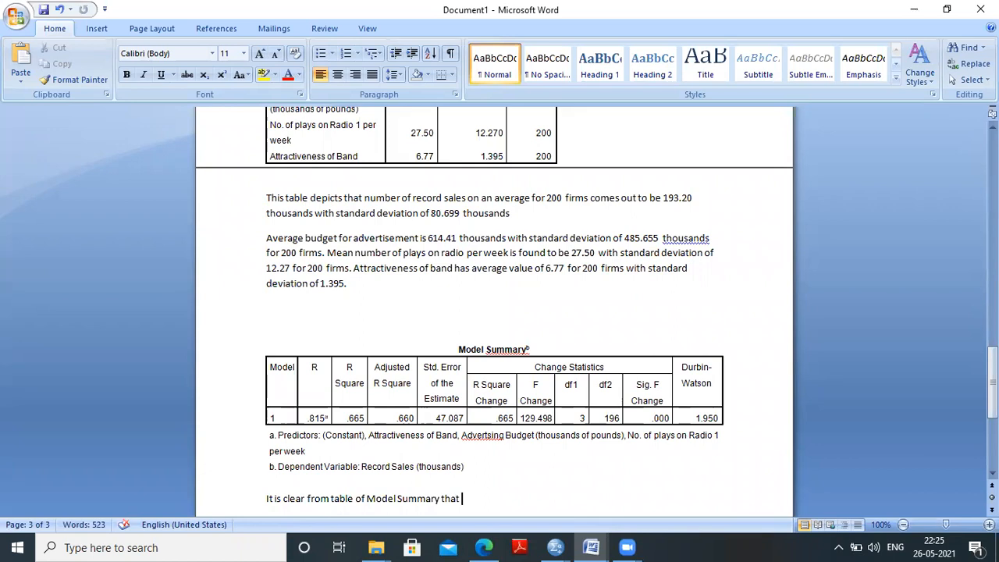
- Complete the Model Summary sentence with "R square comes out to be 0.665 and 0.660 respectively."
type("R square comes out to b")
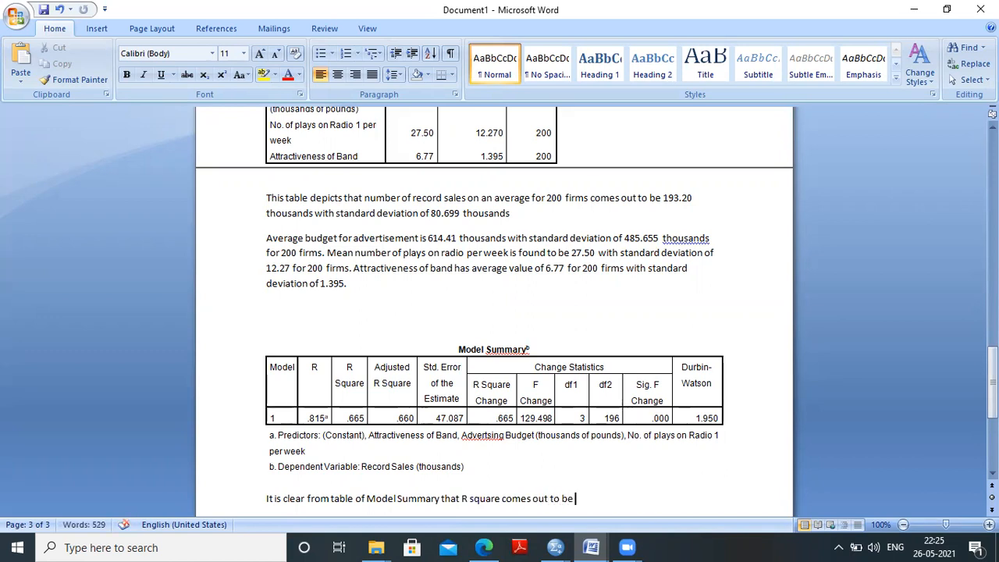
type("e 0.665")
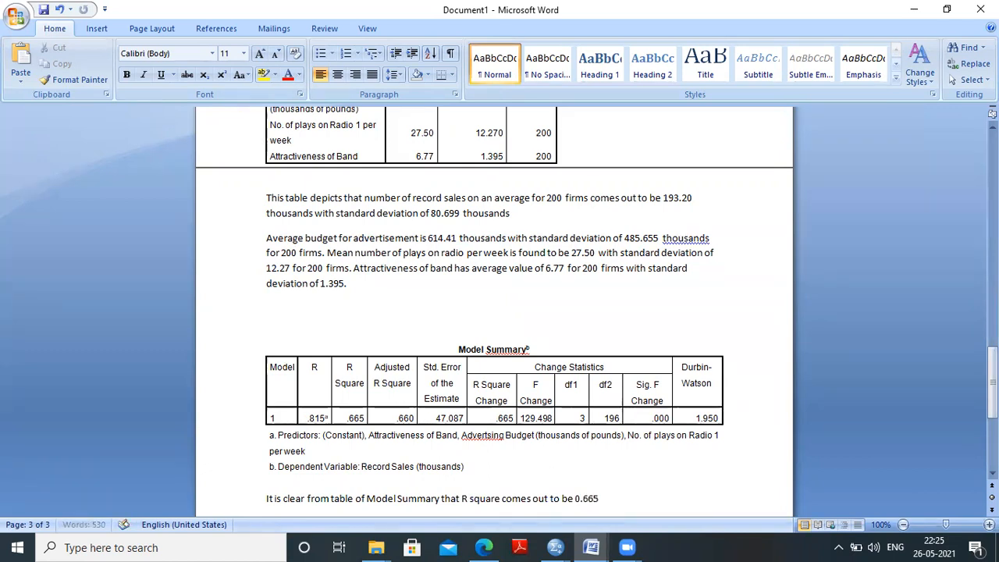
type(" and 0.660 ")
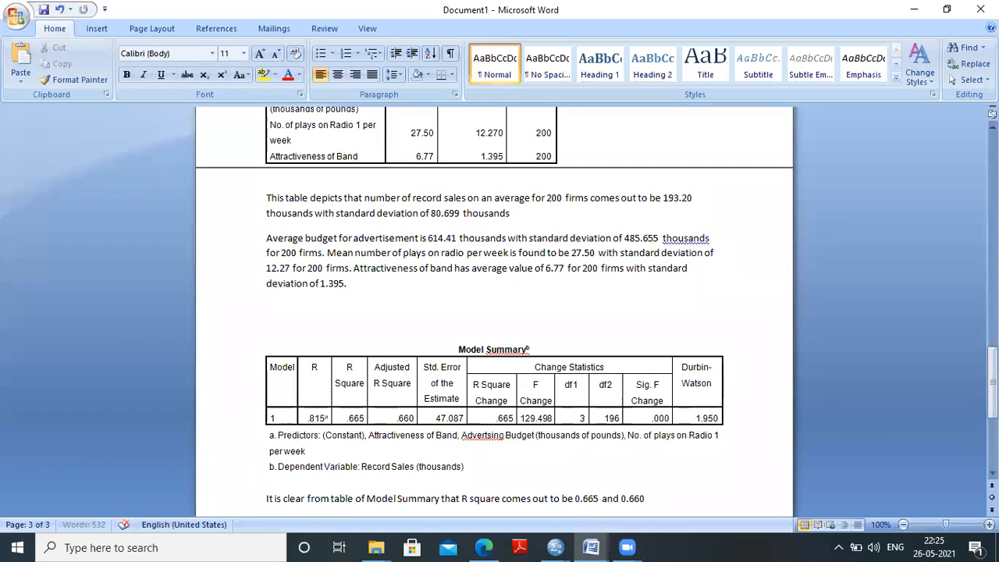
type("respectively.")
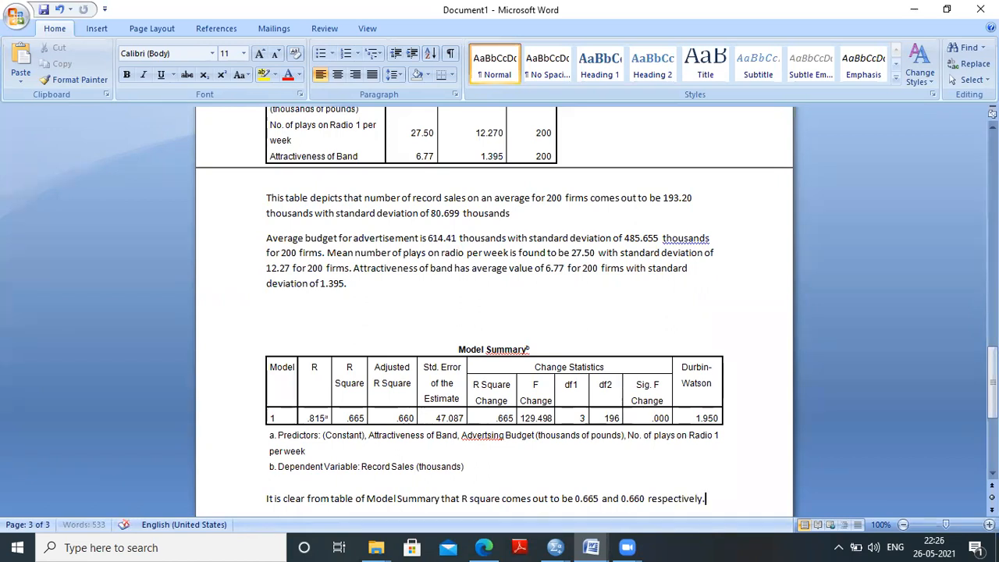
- Insert "and Adjusted R square" after "R square" in the Model Summary sentence
left_click(504, 500)
type("a")
key("BackSpace")
type("nd Ad ")
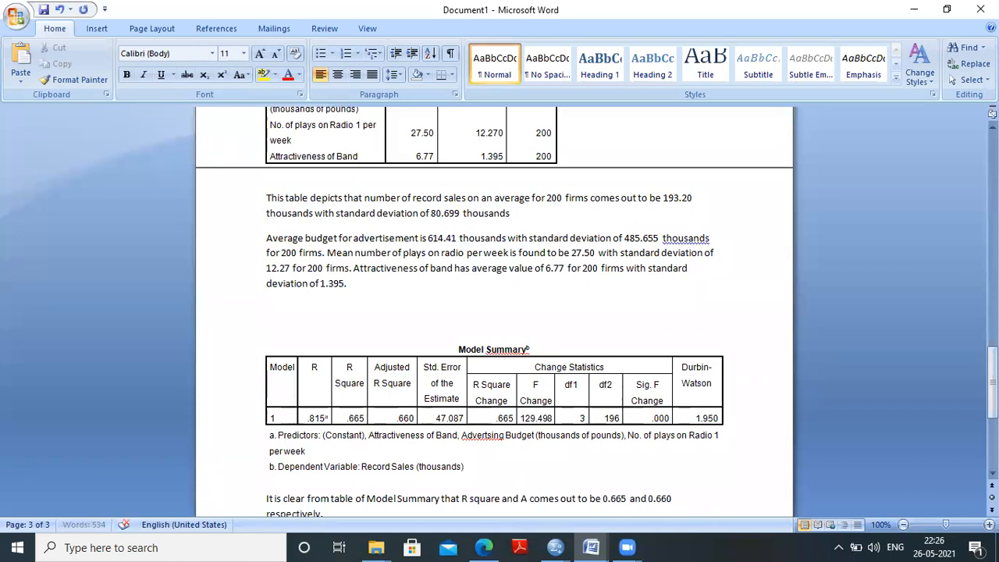
type("justed ")
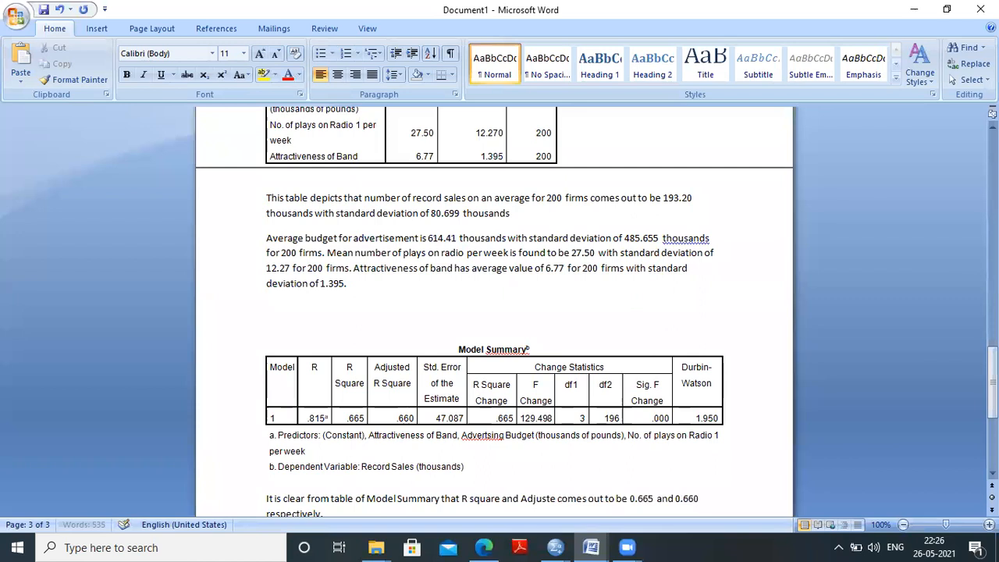
type("R squa")
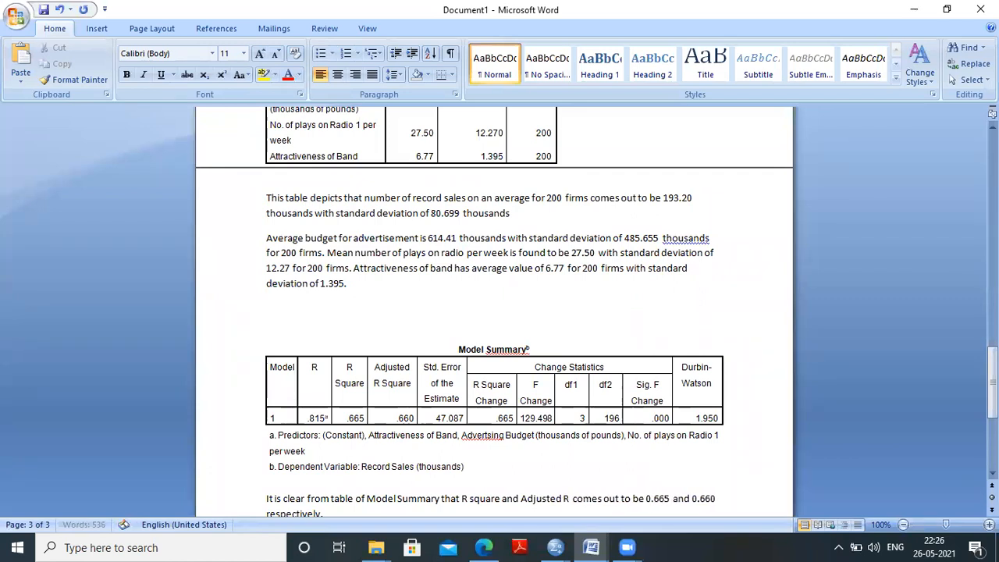
type("re")
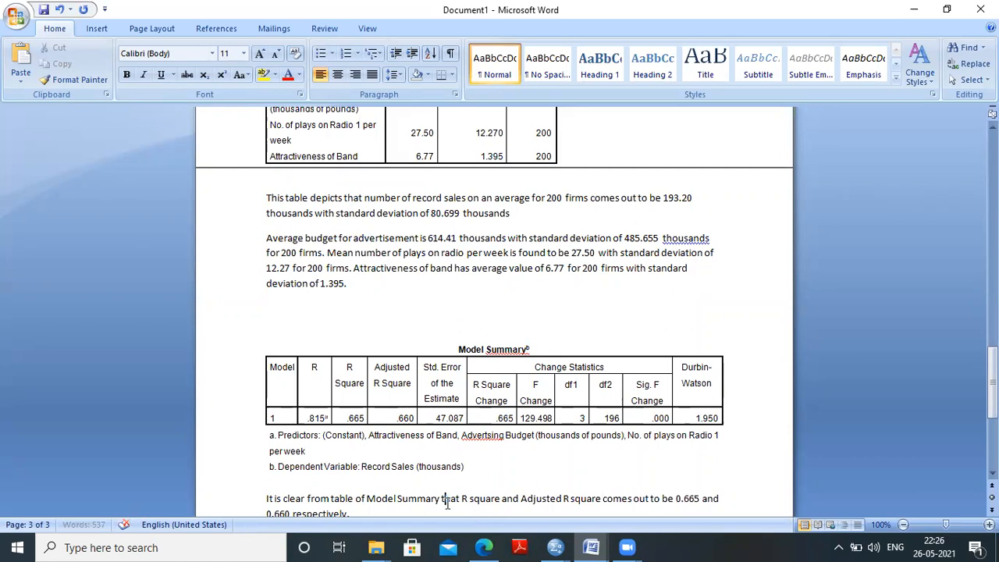
- Start a new sentence after "respectively." with "It shows that", adding extra space before it
key("ctrl+End")
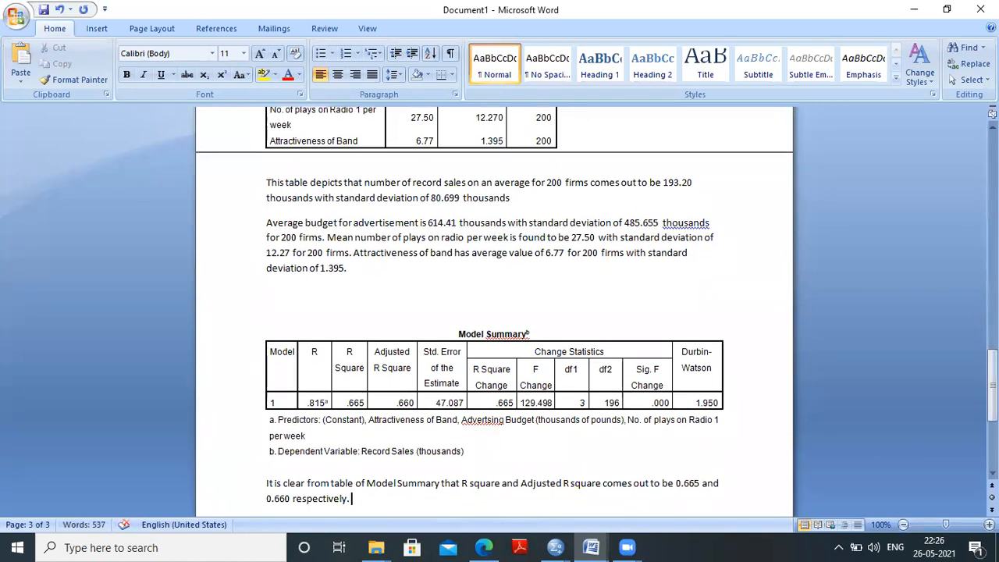
type("It shows that")
key("Left")
key("Left")
key("Left")
key("Left")
key("Left")
key("Left")
key("Left")
key("Left")
key("Left")
key("Left")
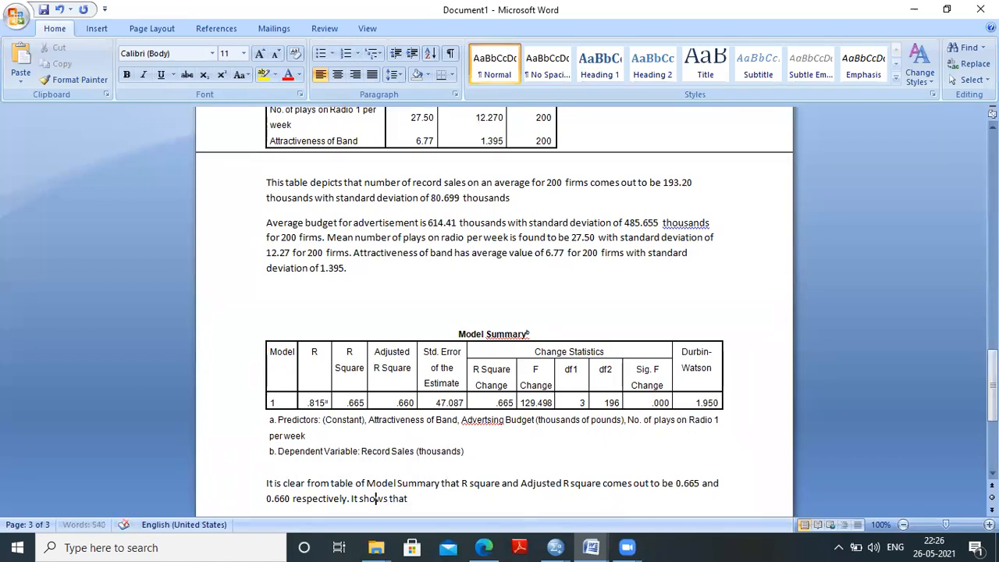
key("space")
key("Right")
key("Right")
key("Right")
key("Right")
key("Right")
key("Right")
key("Right")
key("Right")
key("Right")
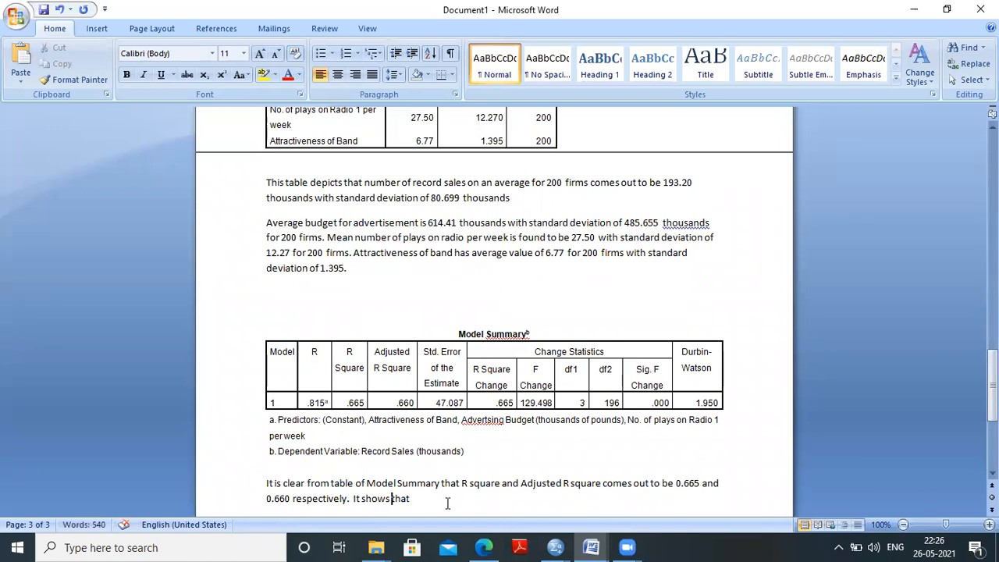
- Continue the new sentence with "66 percent variation in record sales are due to variations in"
type("6")
type("6 percent variation")
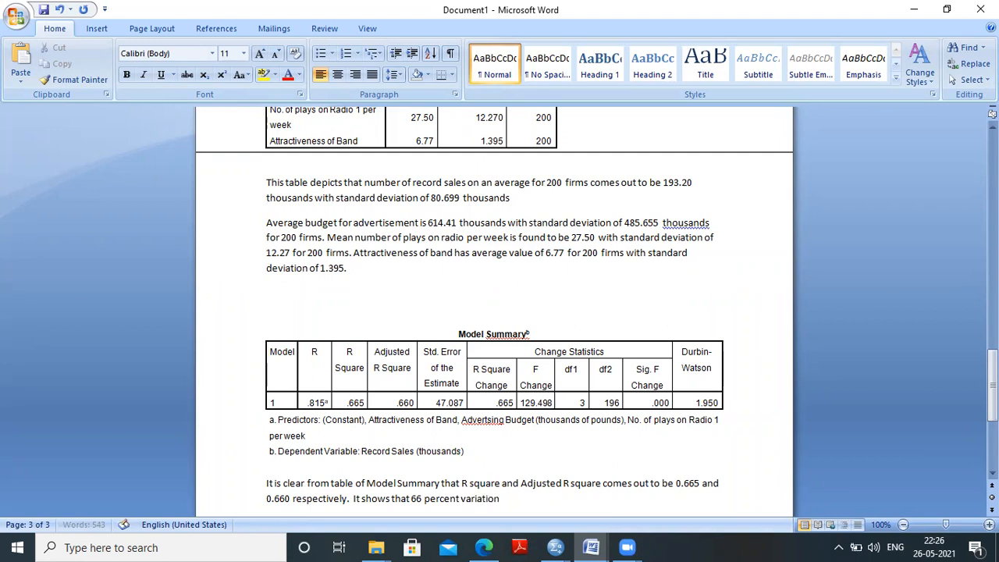
type(" in record sales are")
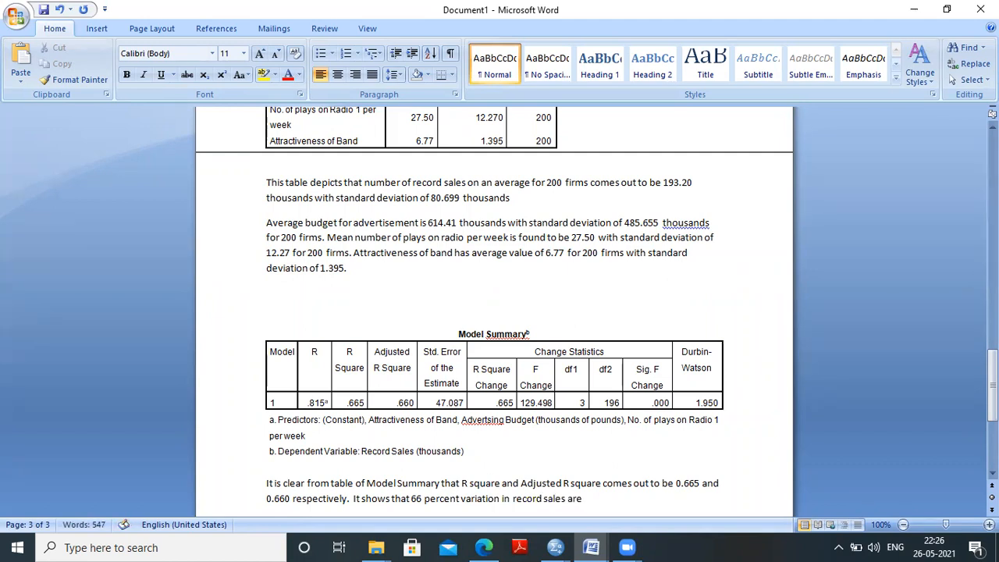
type(" dur")
key("BackSpace")
type("e to variations I n")
key("BackSpace")
key("BackSpace")
key("BackSpace")
type("in")
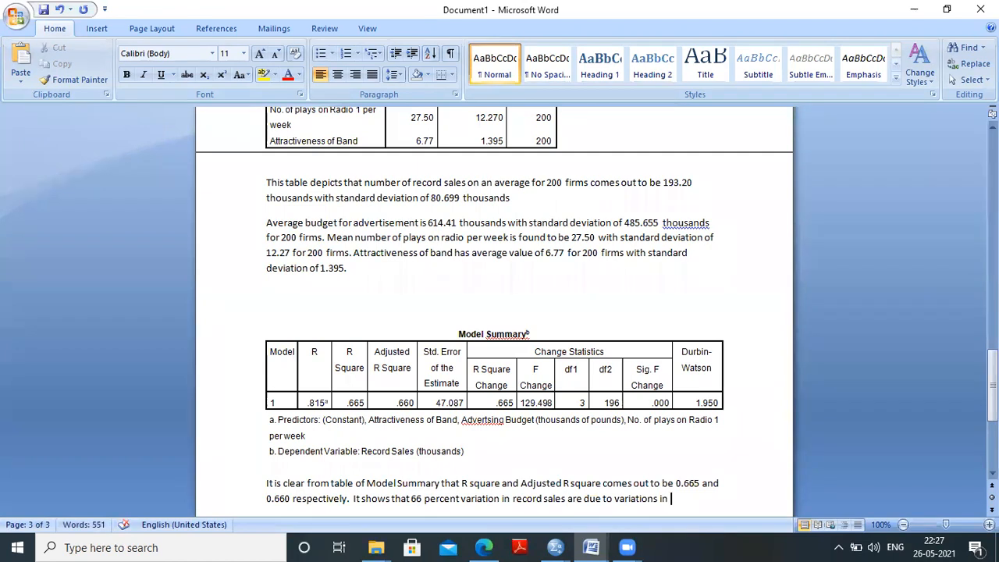
- Review the study title and the Descriptive Statistics table for the names of the independent variables
key("Up")
key("Up")
key("Up")
key("Up")
key("Up")
key("Up")
key("Up")
key("Up")
key("Up")
key("Up")
key("Up")
key("Up")
key("Up")
key("Up")
key("Up")
key("Up")
key("Up")
key("Up")
key("Up")
key("Up")
key("Up")
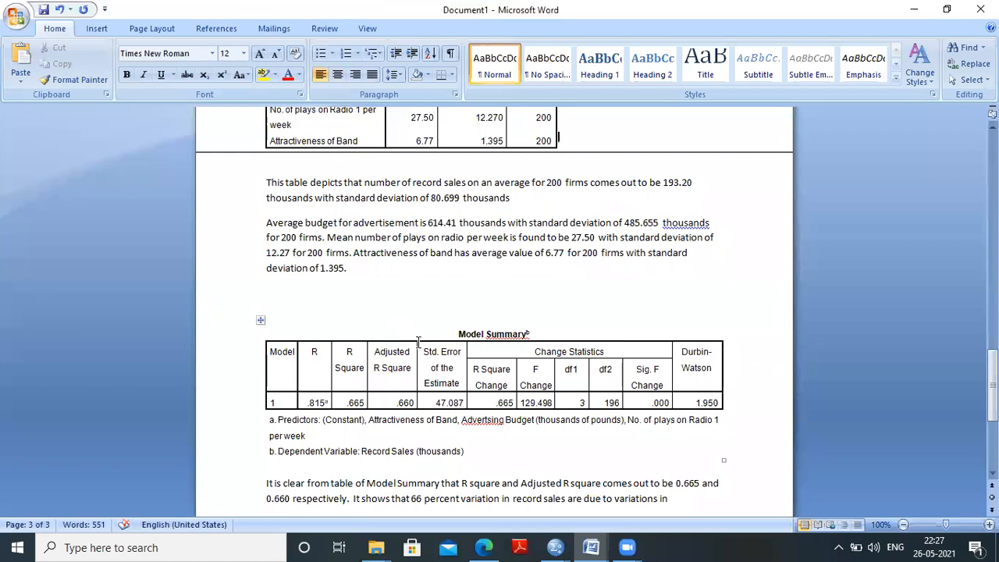
key("Down")
key("Down")
key("Down")
key("Down")
key("Down")
key("Down")
key("Down")
key("Down")
key("Down")
key("Down")
key("Down")
key("Down")
key("Down")
key("Down")
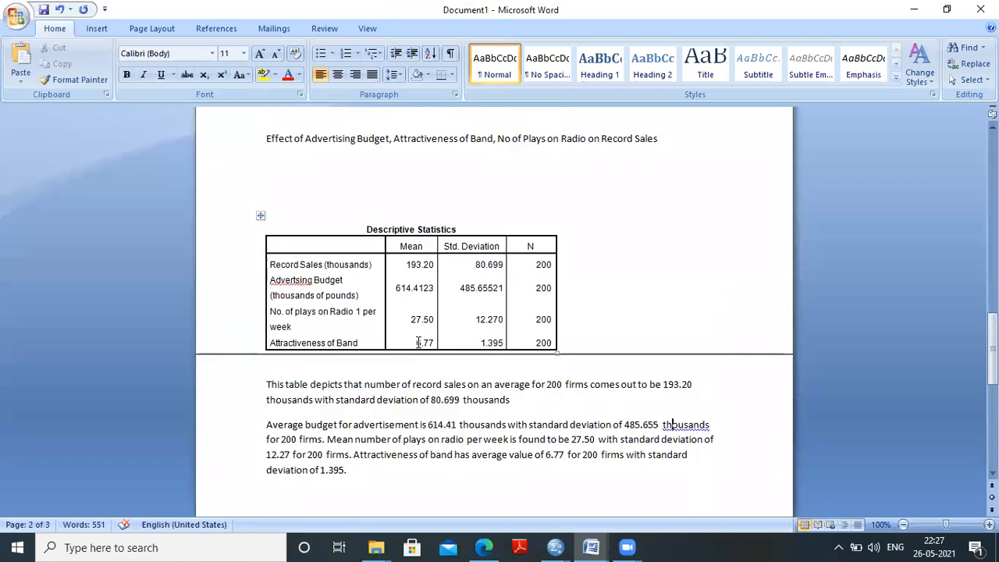
key("Down")
key("Down")
key("Down")
key("Down")
key("Down")
key("Down")
key("Down")
key("Down")
key("Down")
key("Down")
key("Down")
key("Down")
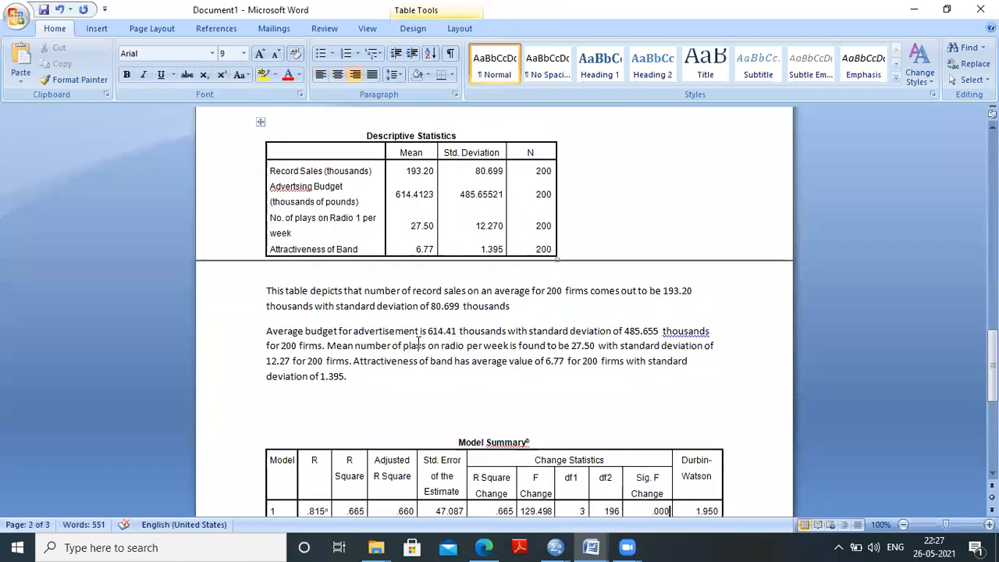
key("Down")
key("Down")
key("Down")
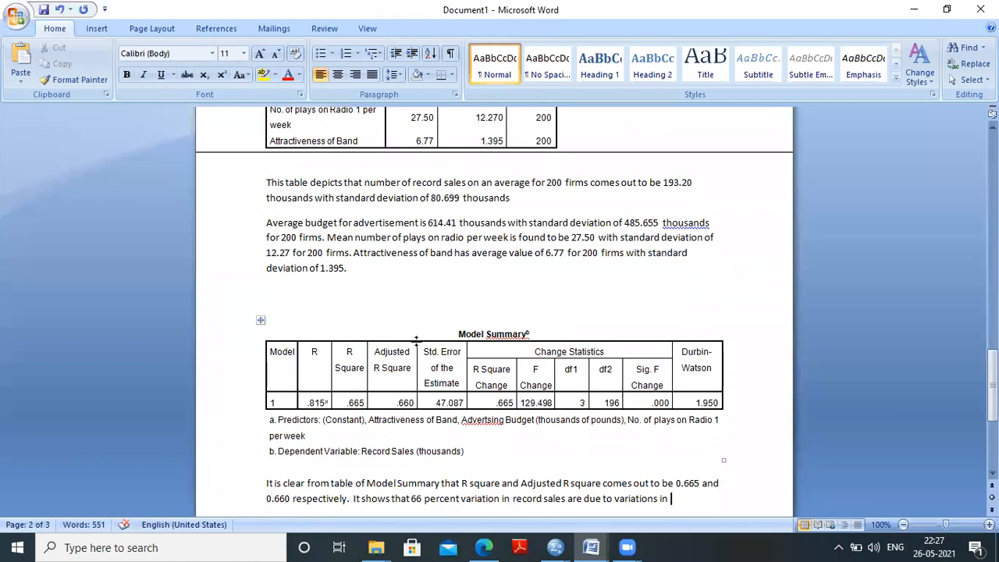
- Continue the Model Summary interpretation after "variations in" with "advertising budget,"
type("adve")
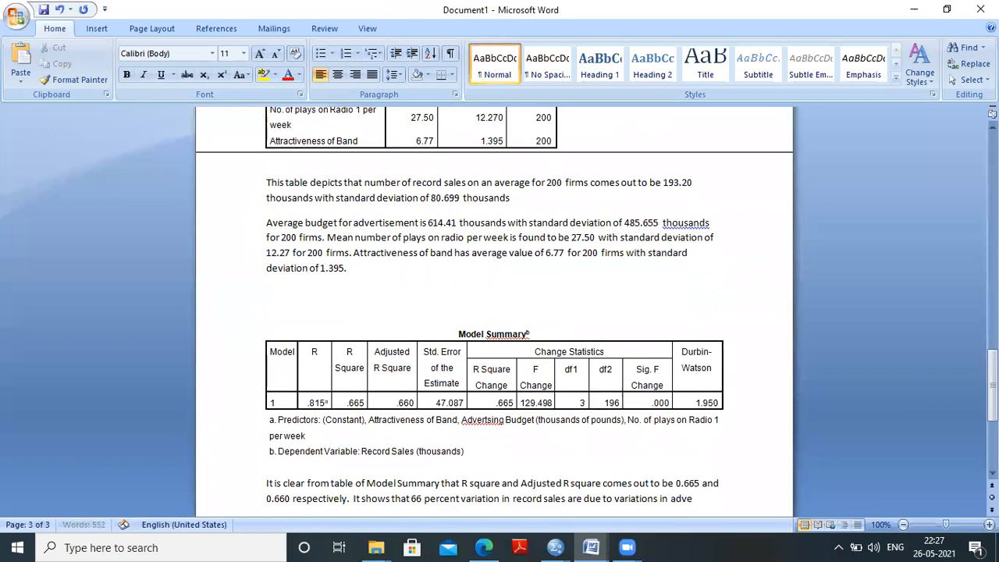
type("rtising budg")
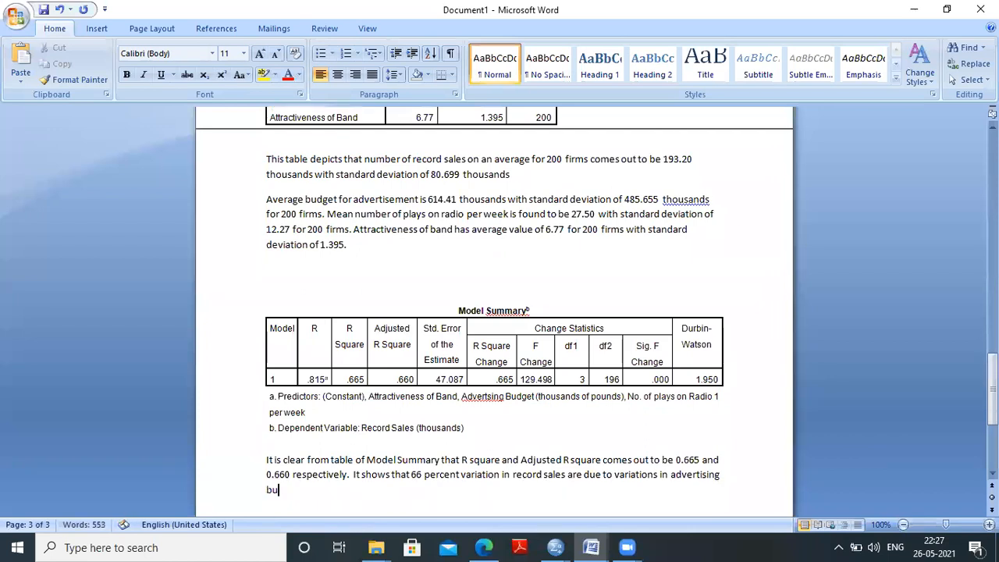
type("et,")
- Check the Descriptive Statistics table for the names of the remaining independent variables and return to the end of the unfinished sentence
key("Up")
key("Up")
key("Up")
key("Up")
key("Up")
key("Up")
key("Up")
key("Up")
key("Up")
key("Up")
key("Up")
key("Up")
key("Up")
key("Up")
key("Up")
key("Up")
key("Up")
key("Up")
key("Up")
key("Up")
key("Down")
key("Down")
key("Down")
key("Down")
key("Down")
key("Down")
key("Down")
key("Down")
key("Down")
key("Down")
key("Down")
key("Down")
key("Down")
key("Down")
key("Down")
key("Down")
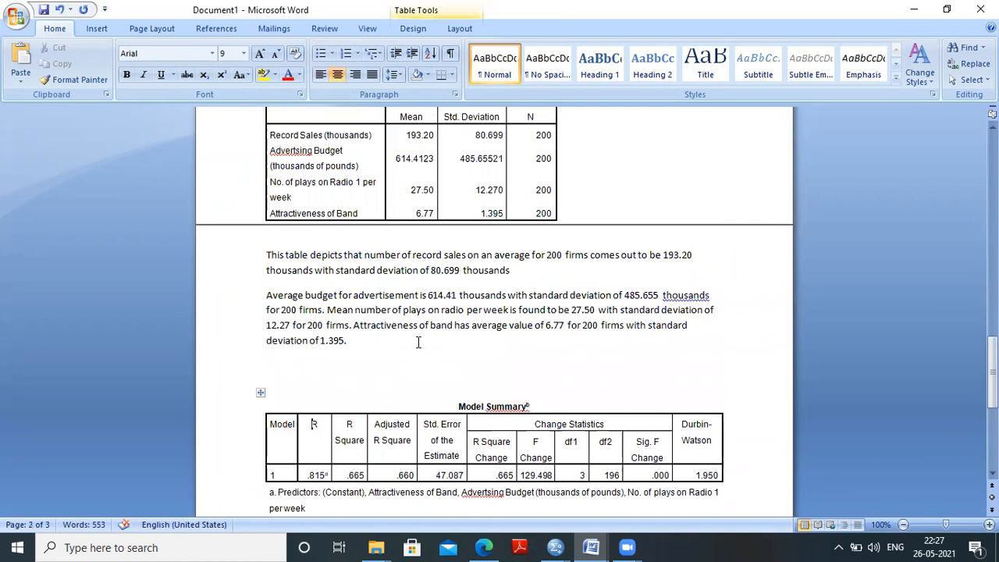
key("Down")
key("Down")
key("Down")
key("Down")
key("Down")
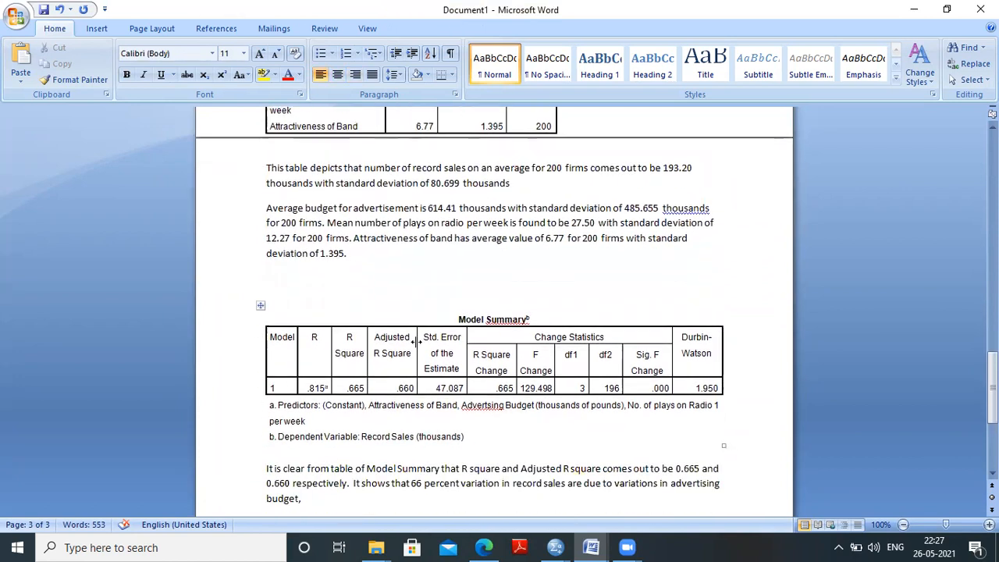
- Finish the variation sentence with "number of plays on radio per week and attractiveness of band."
type("number of plays on radio ")
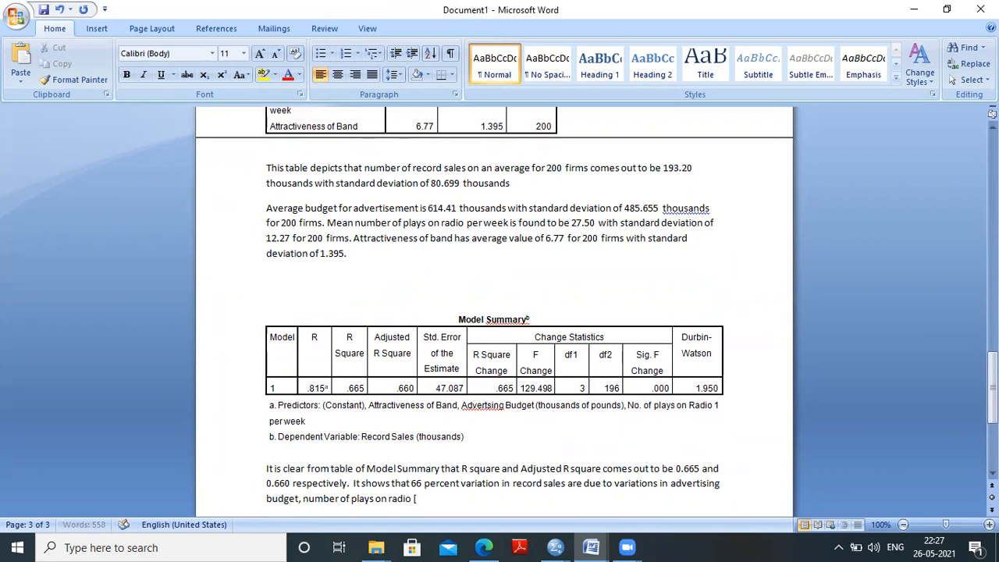
type("per week and")
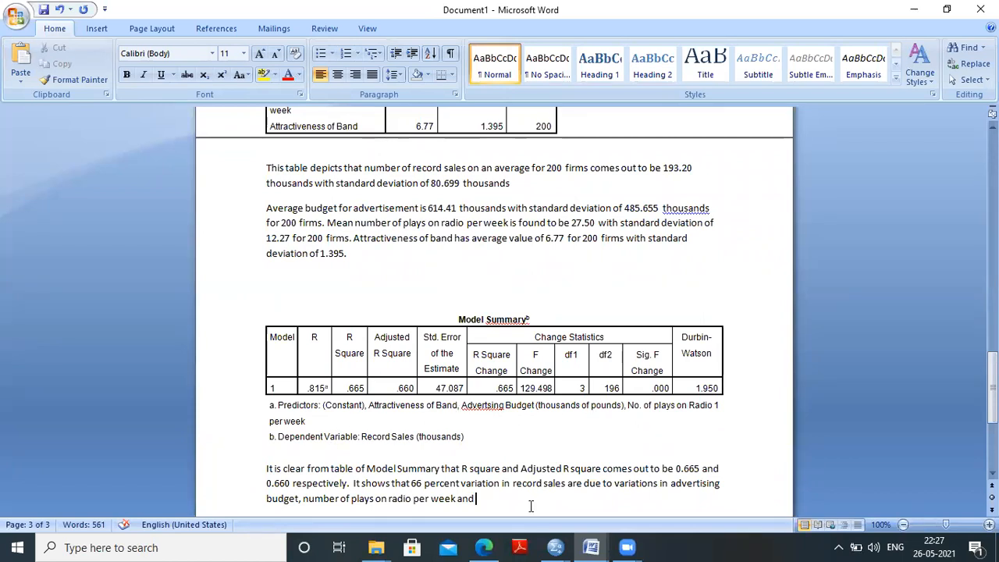
type("attrac")
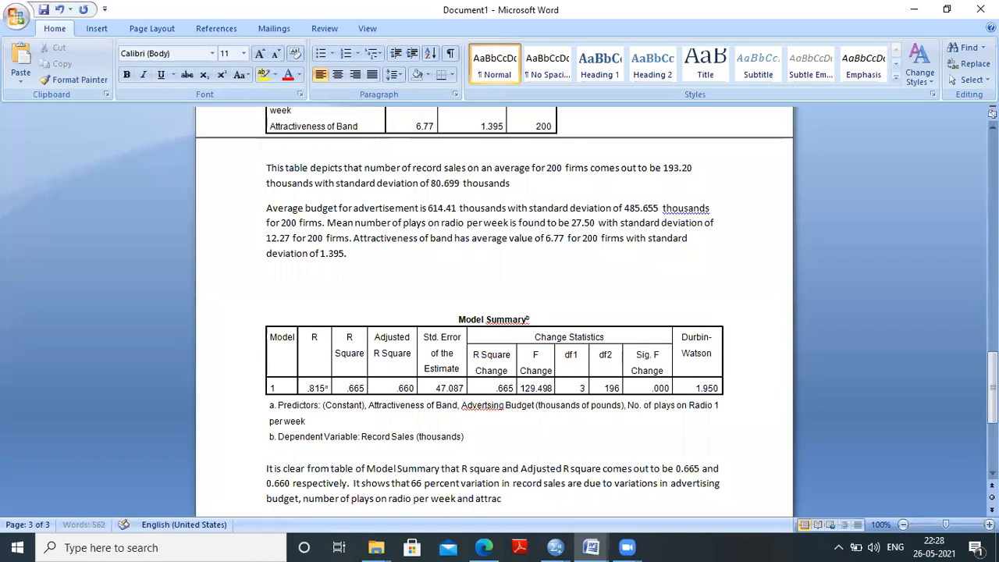
type("tiveness of band.")
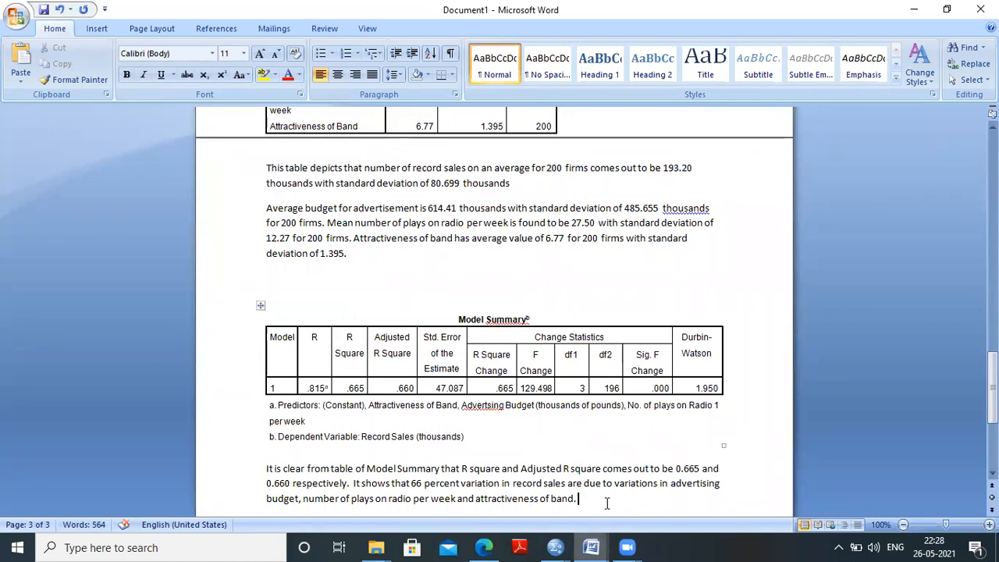
- Below the Model Summary table's footnotes, add a line reading "Since durbin watson value is found to be 1.950 which shows"
left_click_drag(695, 388, 719, 388)
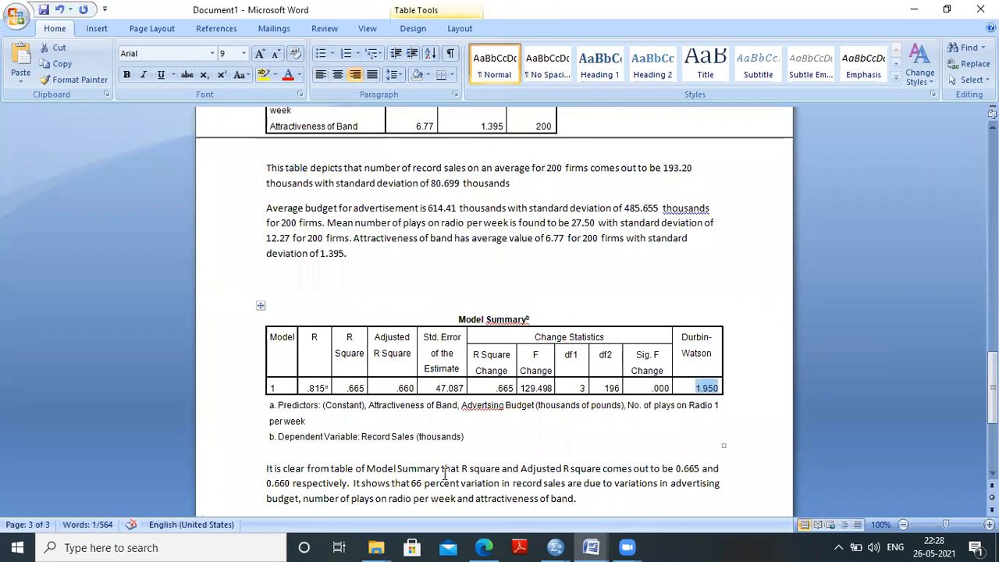
left_click(463, 458)
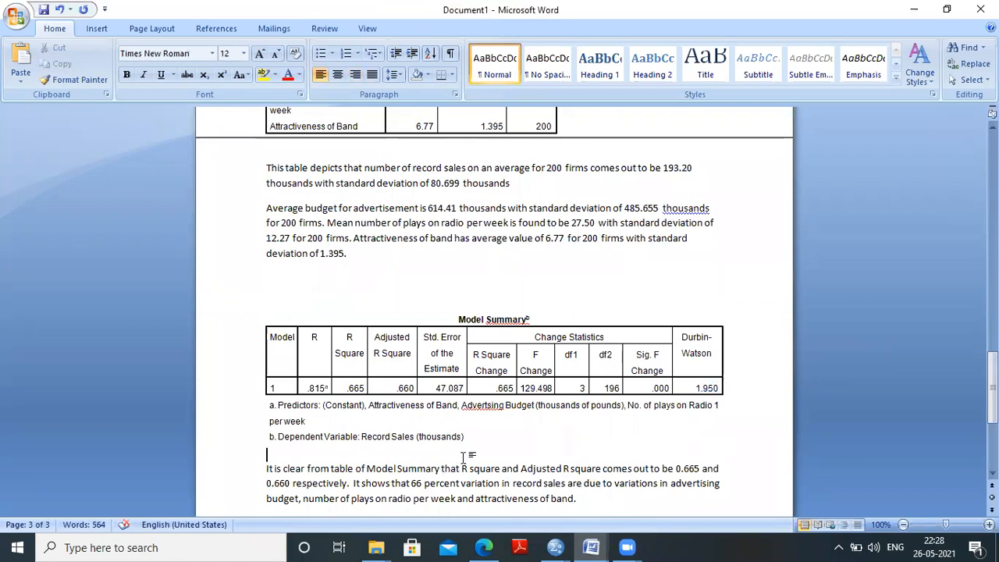
key("Return")
type("Si")
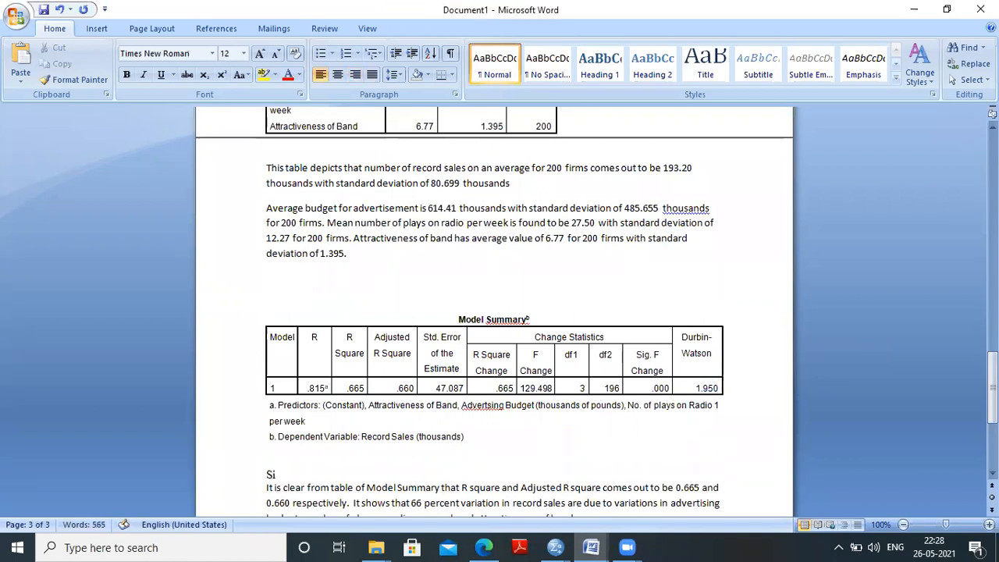
type("nce durbin")
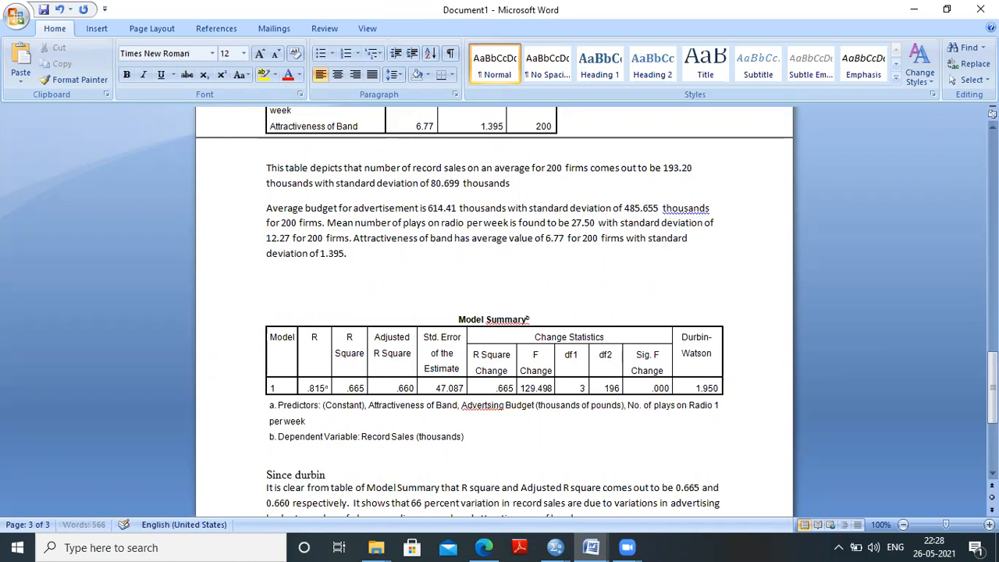
type(" watson ")
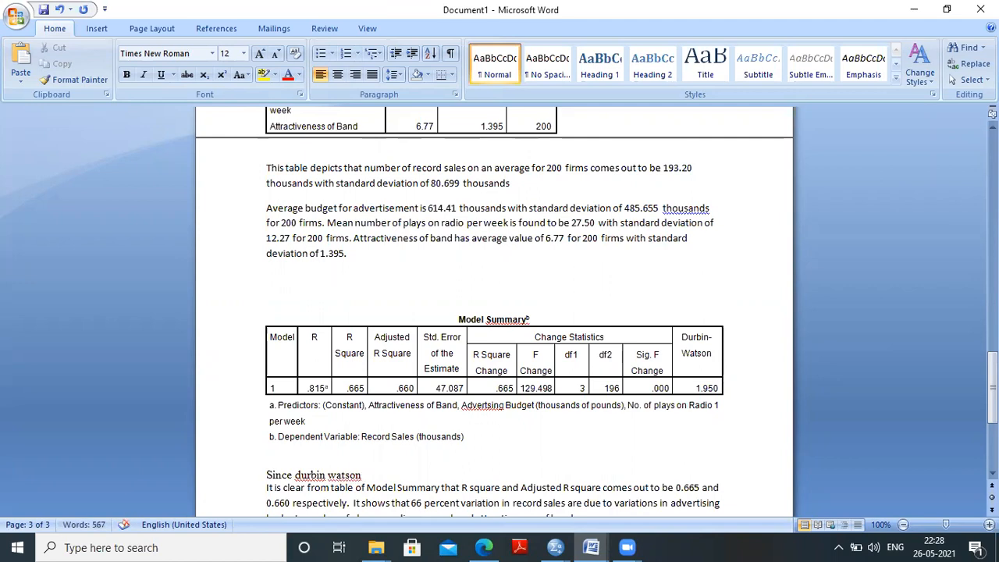
type("value")
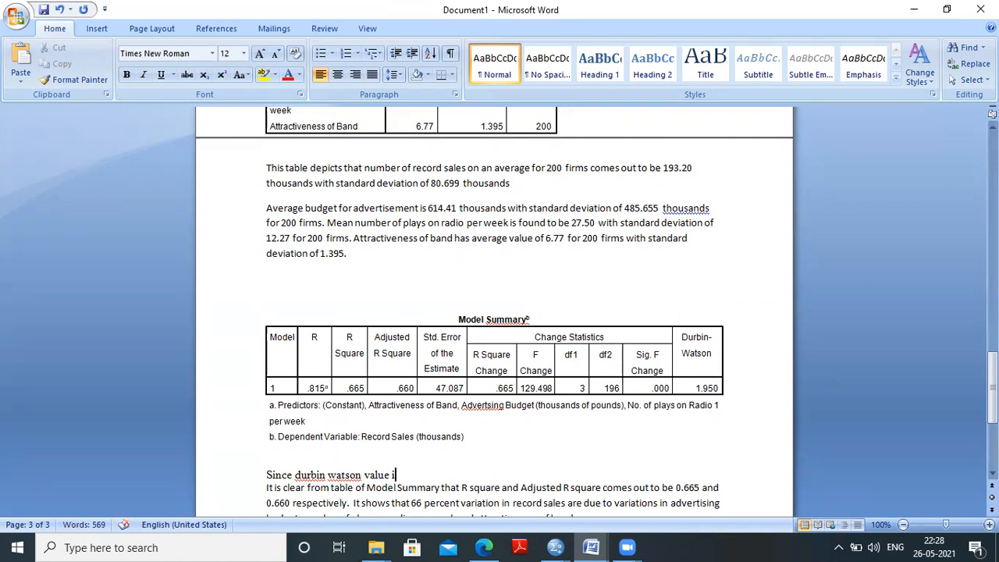
type(" is found to b")
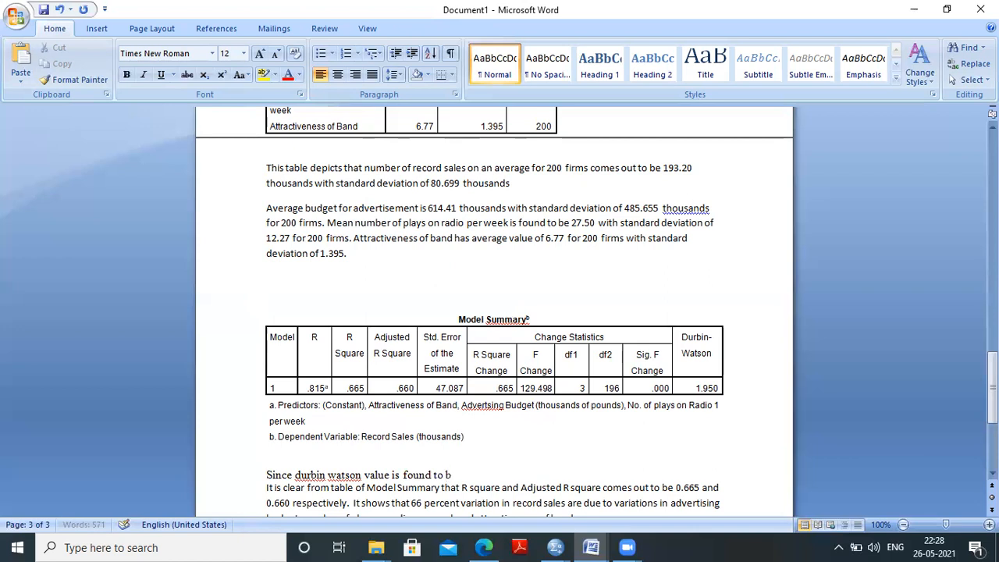
type("e 1.")
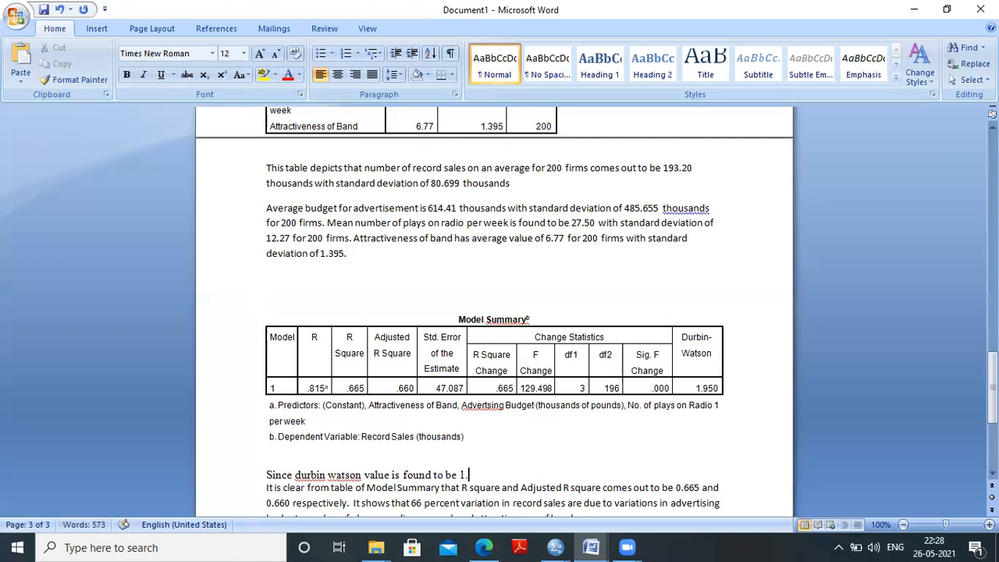
type("950 which shows")
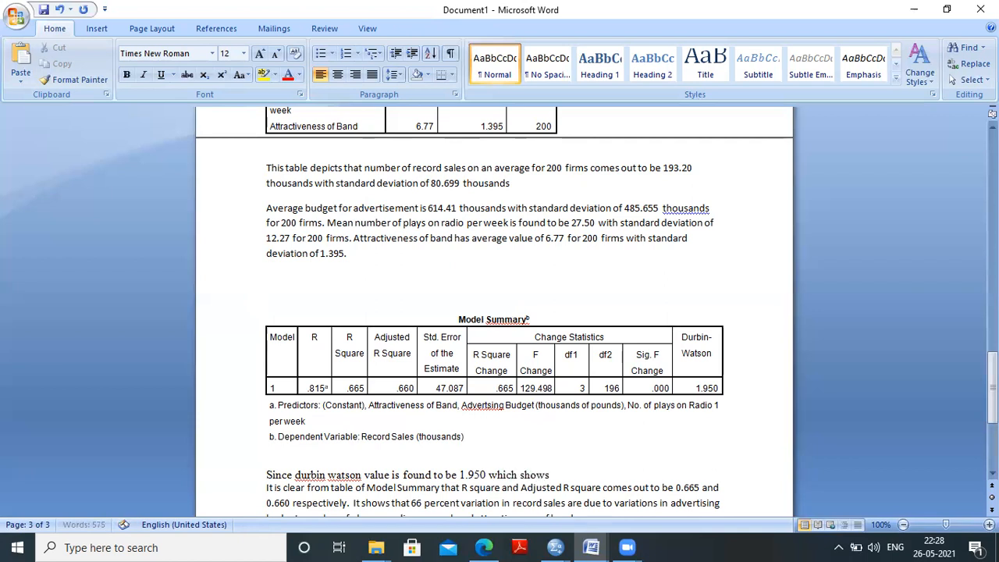
- Complete the Durbin-Watson sentence with "that there is absence of autocorrelation."
type(" that there is")
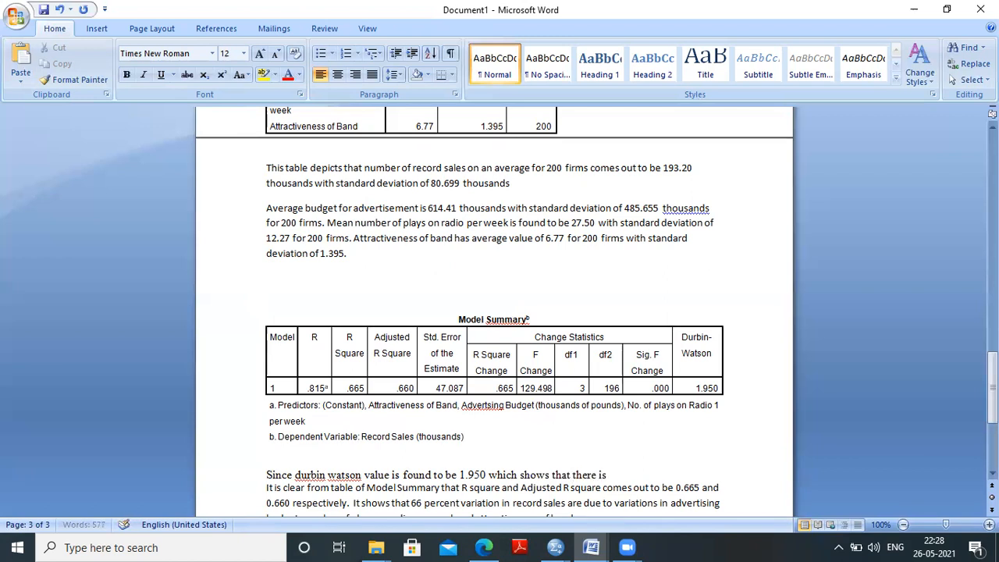
type(" absence of ")
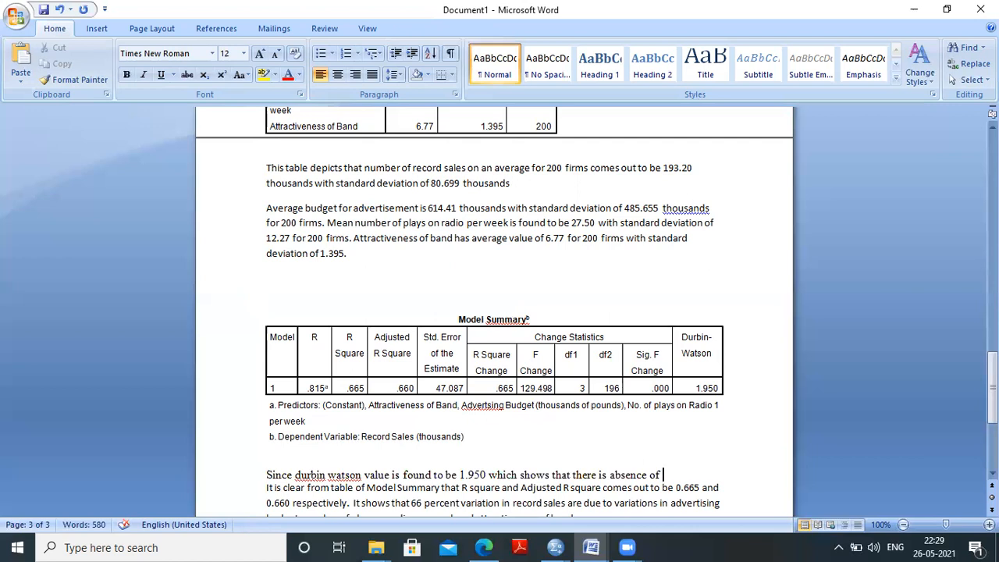
type("autocorrelation.")
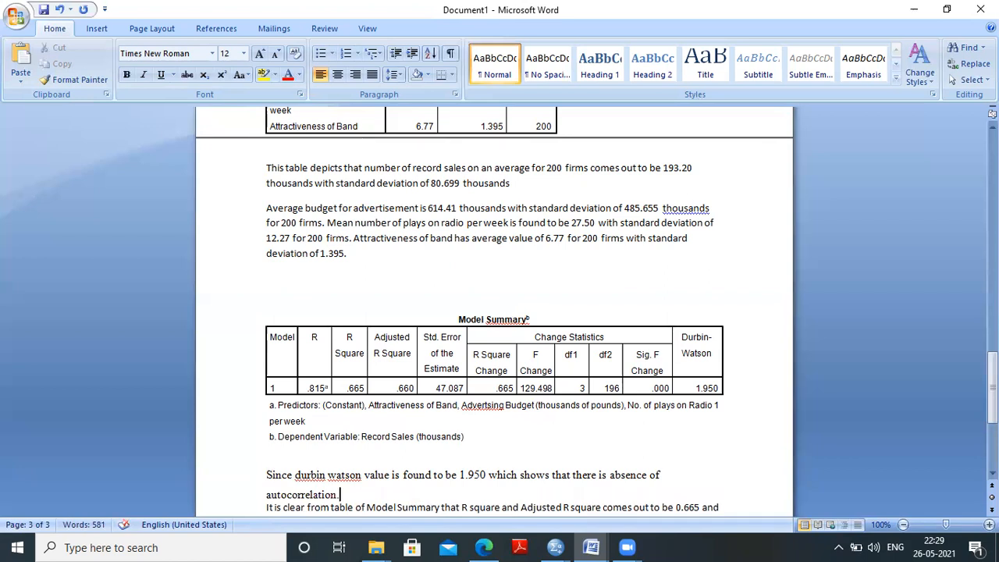
- Switch to the SPSS output and copy the ANOVA table of the second regression
key("Down")
key("Down")
key("Down")
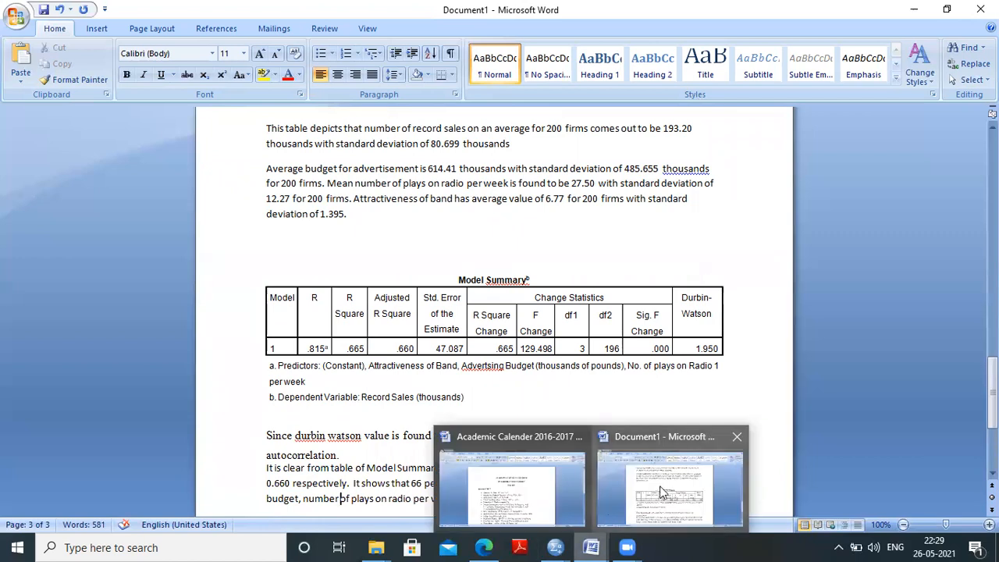
mouse_move(554, 547)
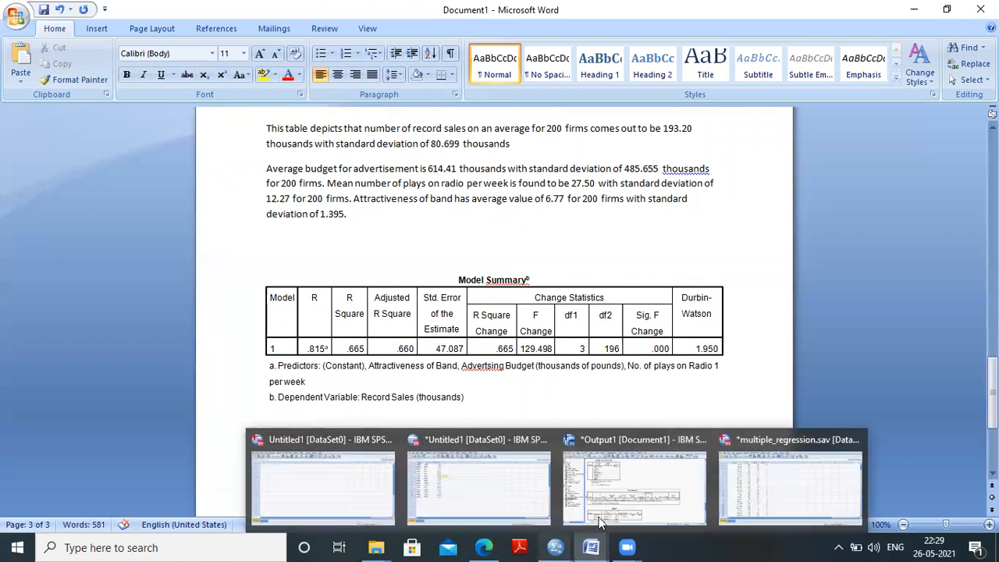
left_click(686, 504)
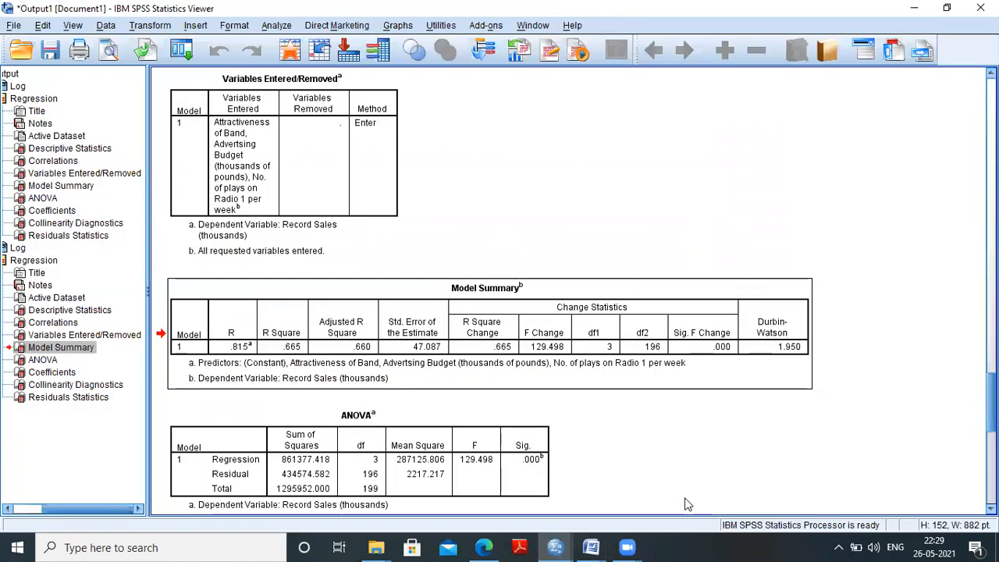
scroll(687, 504, "down", 5)
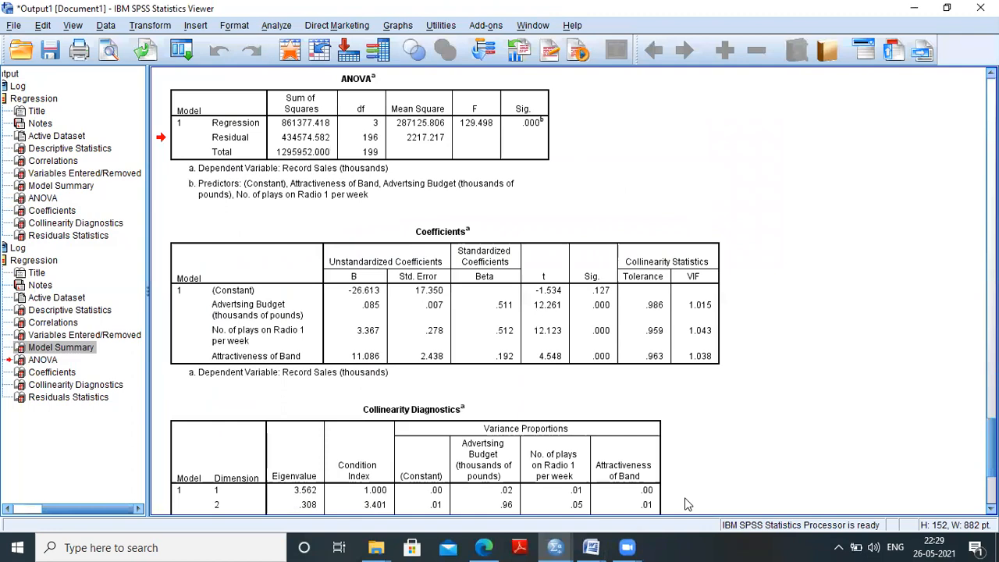
left_click(514, 188)
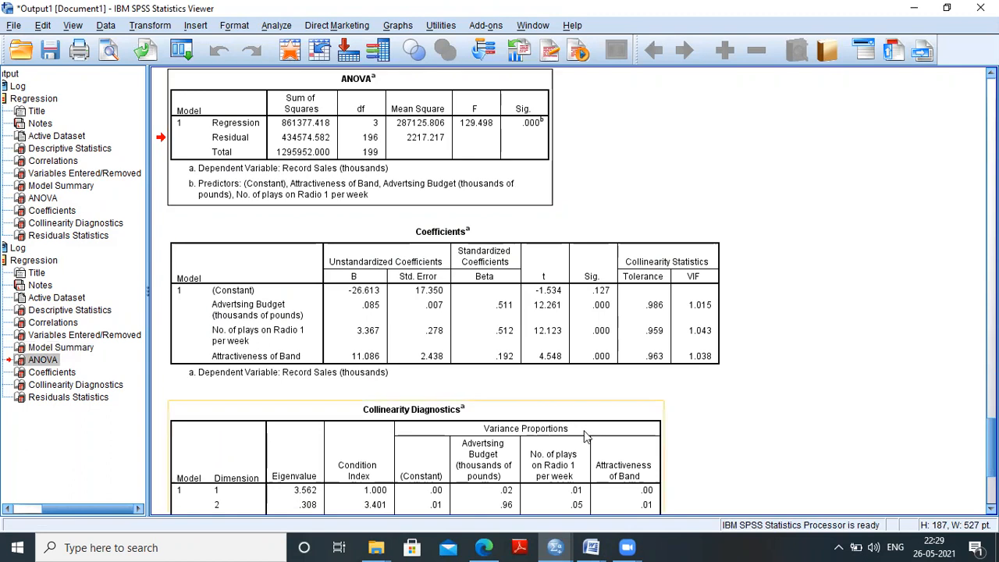
- Return to Document1 in Word and paste the ANOVA table a few blank lines below the Model Summary interpretation
mouse_move(600, 544)
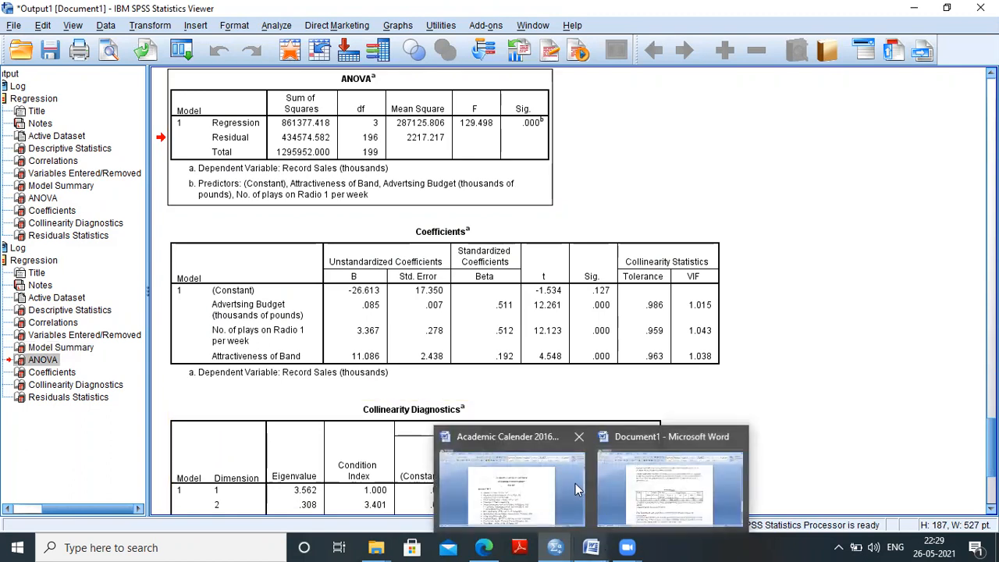
left_click(634, 483)
left_click(629, 505)
key("Return")
key("Return")
key("Return")
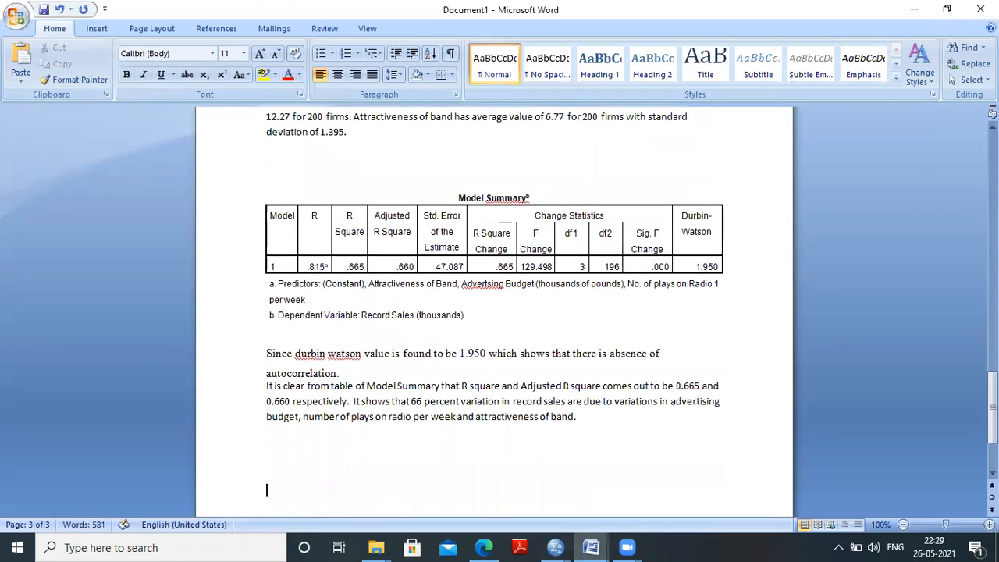
key("ctrl+v")
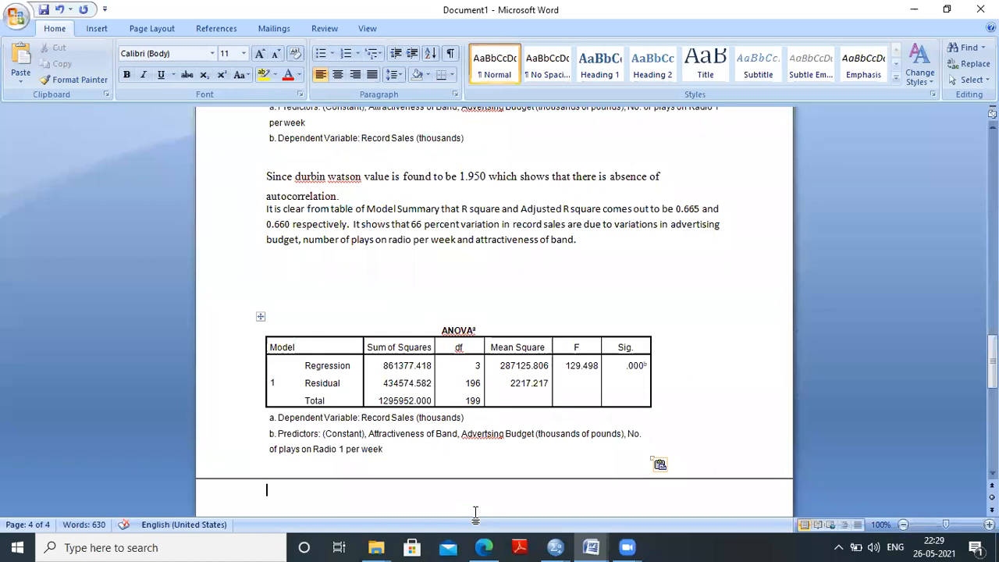
- Start the interpretation below the ANOVA table with "It shows that Mean sum of squares"
type("It sh")
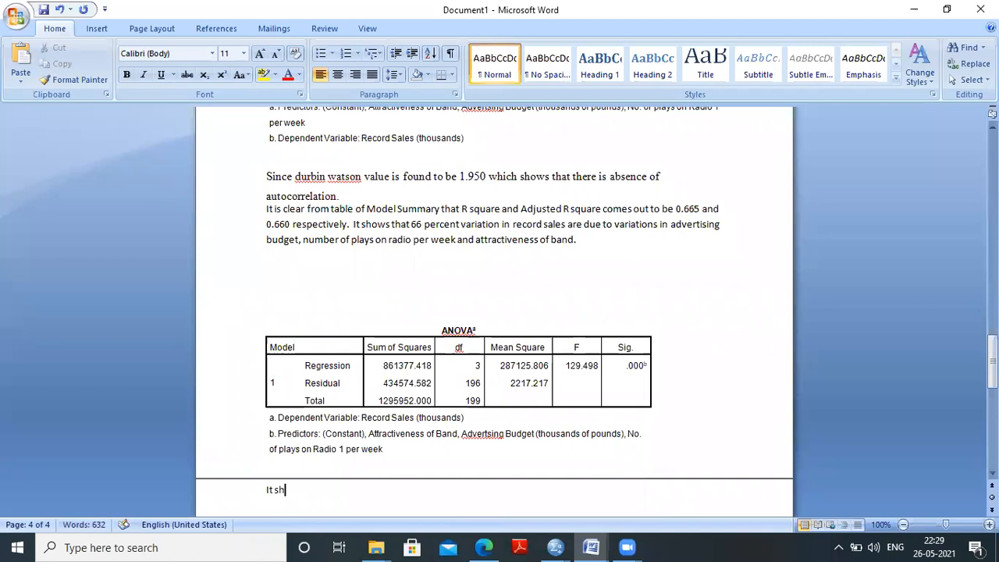
type("ows that")
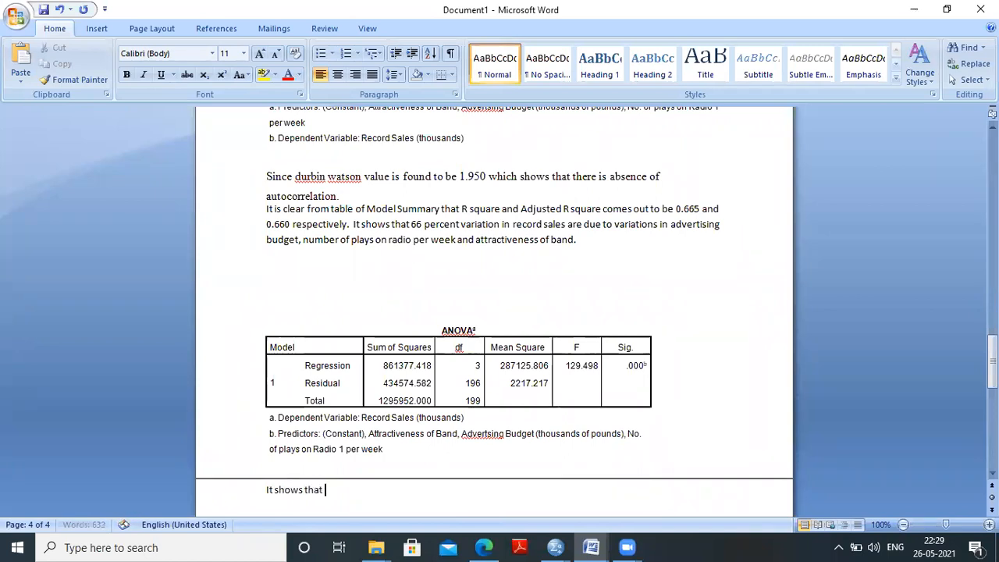
type(" Mean sum of")
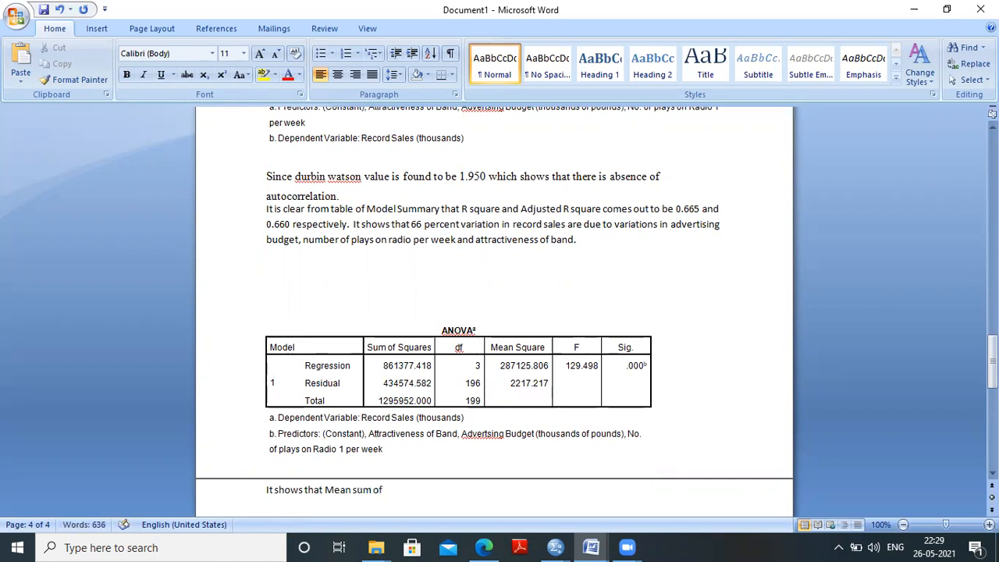
type(" squares")
- Insert "explained" before "Mean sum of squares" in the sentence below the ANOVA table
left_click(325, 490)
type("expla")
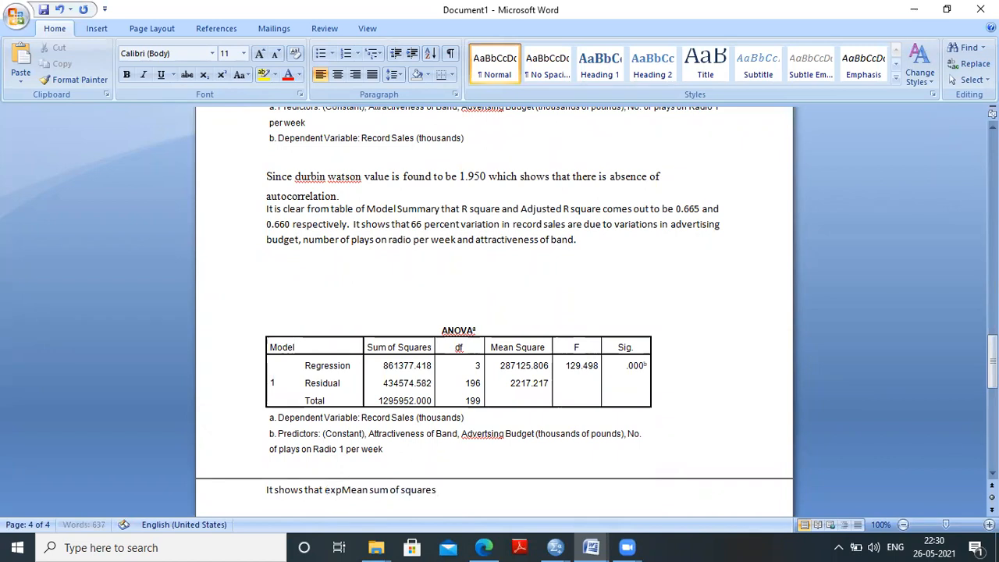
type("ined")
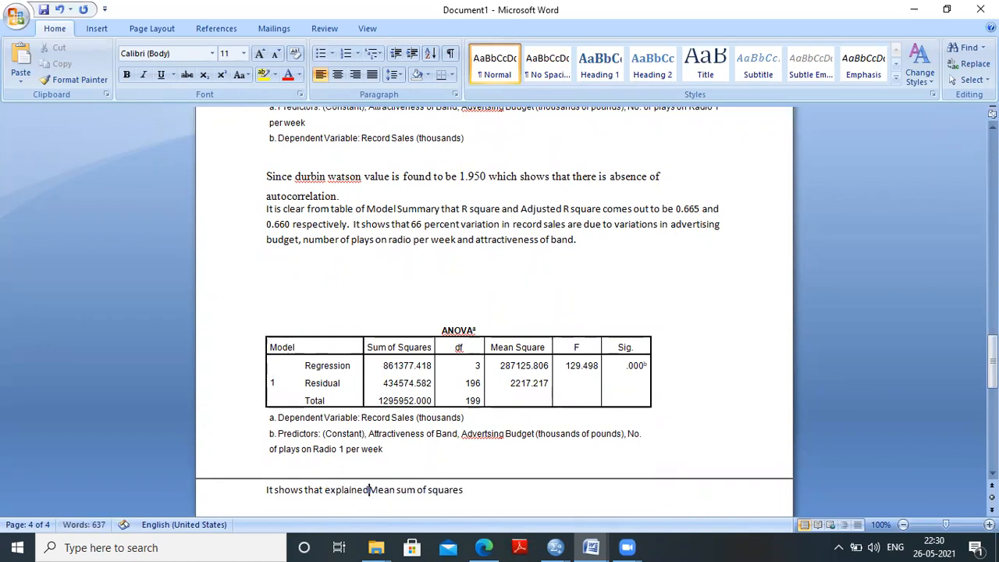
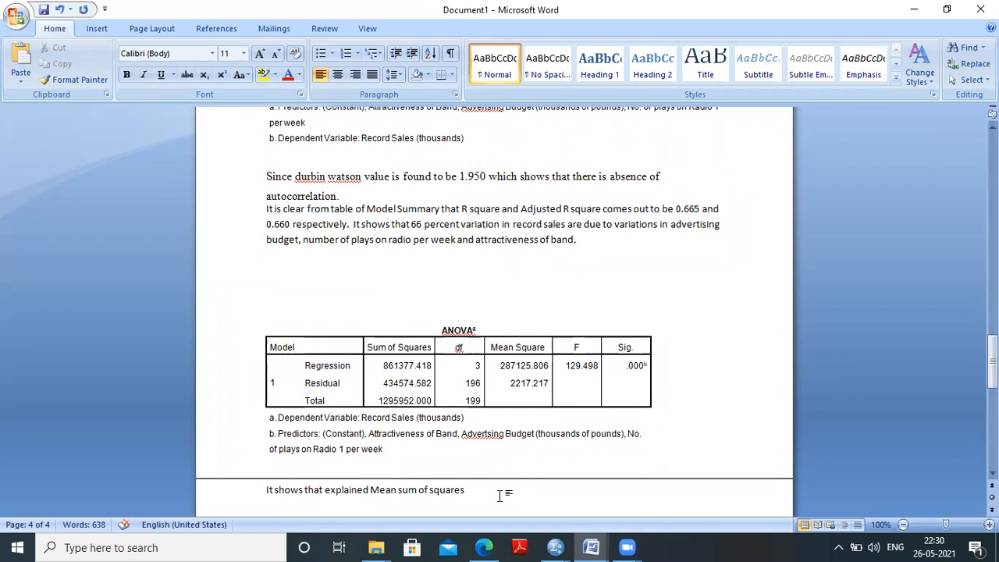
- Complete the mean-squares sentence with "is 287125.806 and mean residual sum of square is 2217.217."
type("is 287125.806  and")
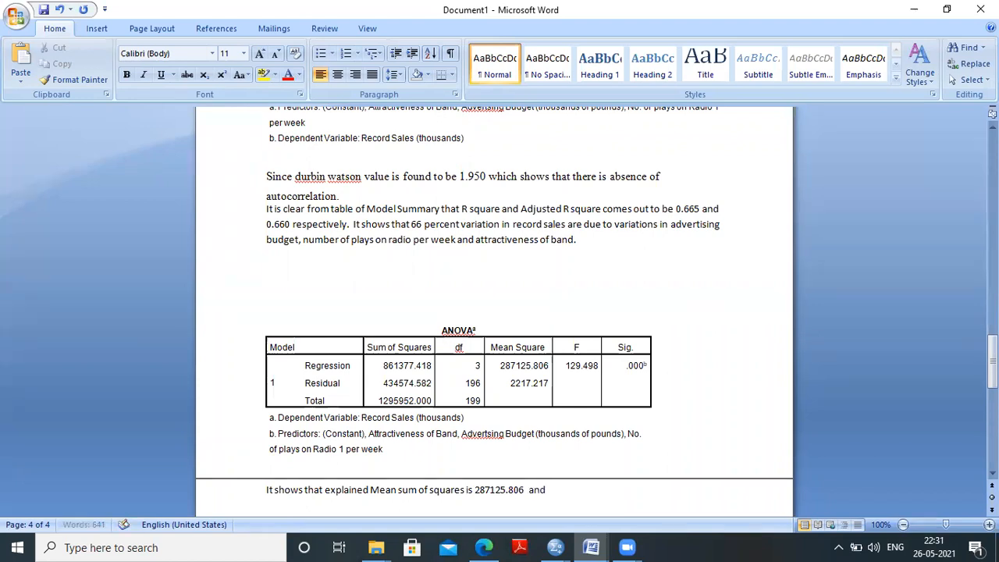
type(" mean residual sum of squ")
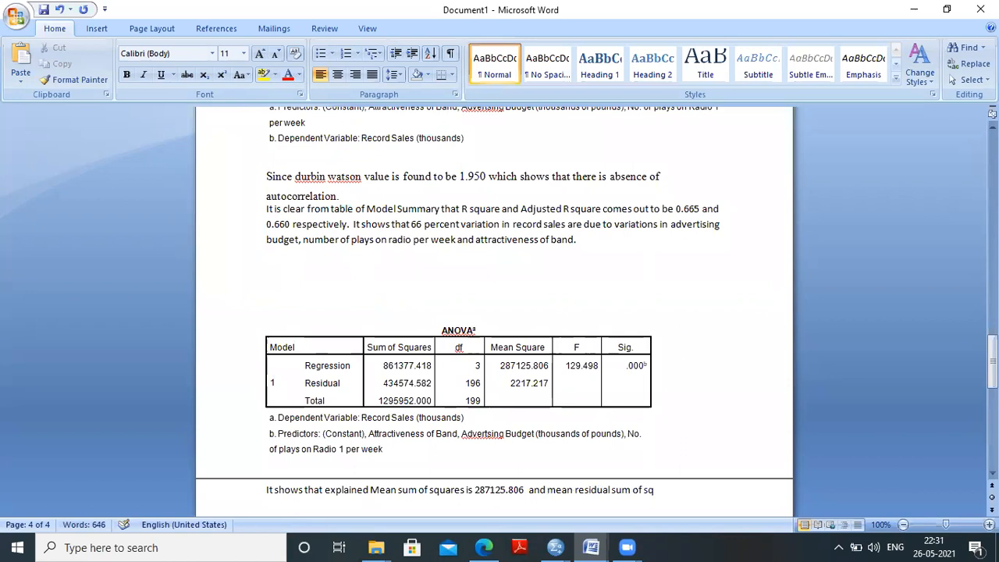
type("are")
type("is 2217.21")
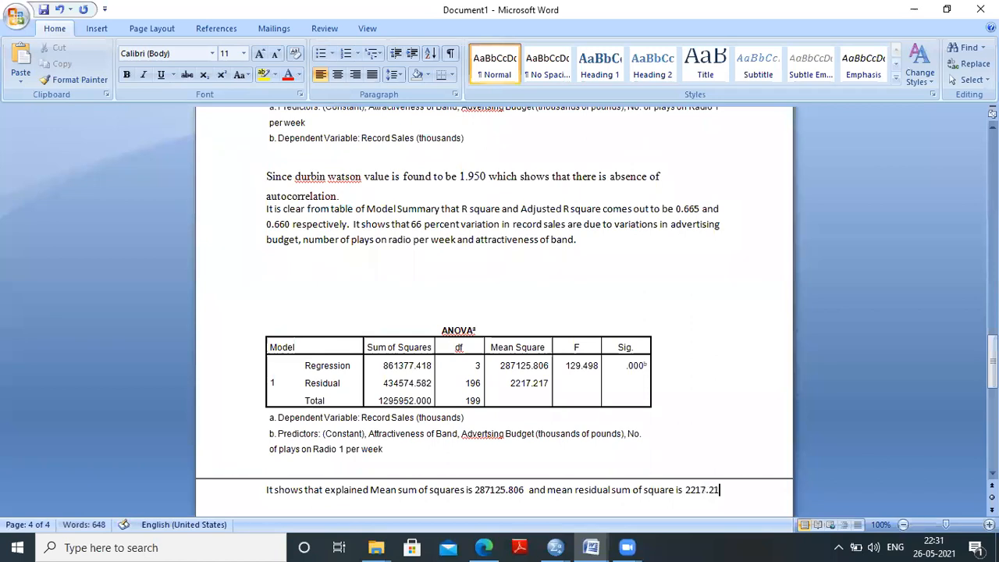
type("7")
type(".")
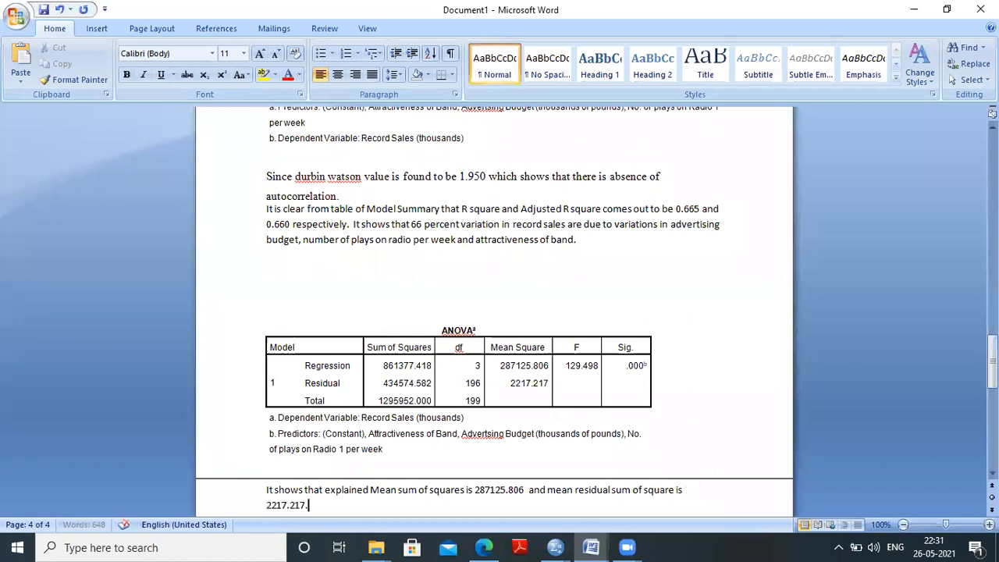
- Add the sentence "F value comes out to be 129.498 with sig value of 0.000" to the ANOVA interpretation
type("  F val")
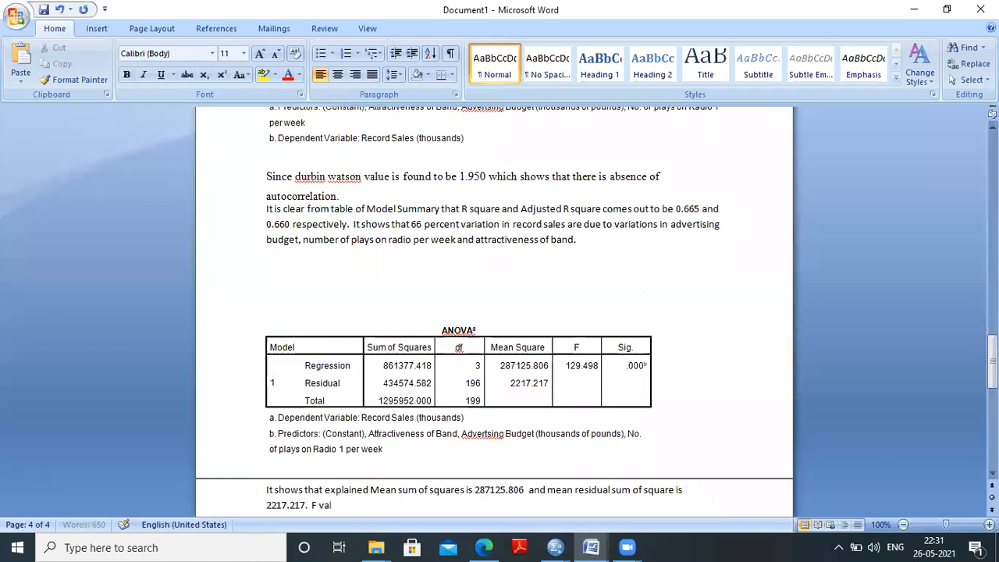
type("ue comes out to be")
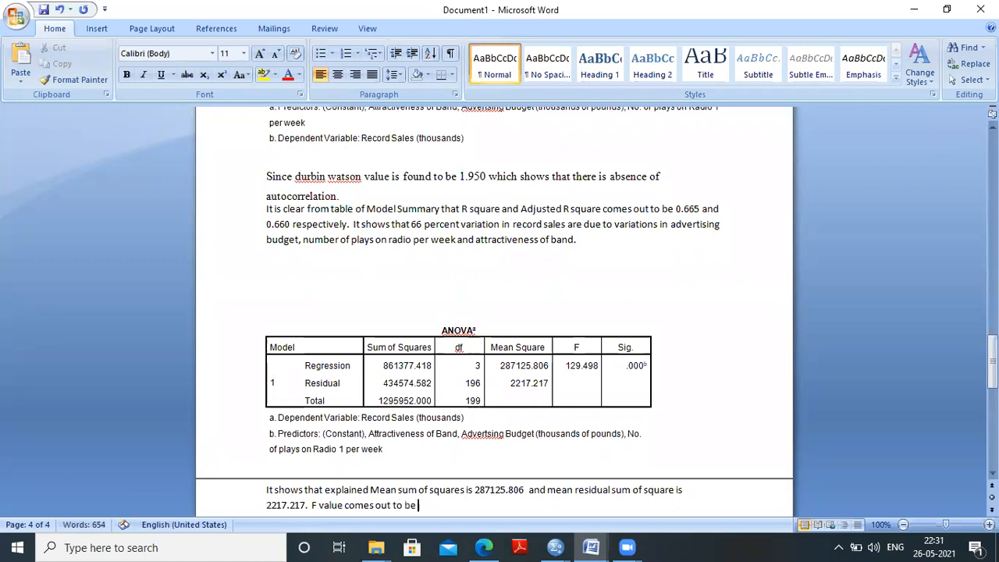
type(" 129.498 with sig va")
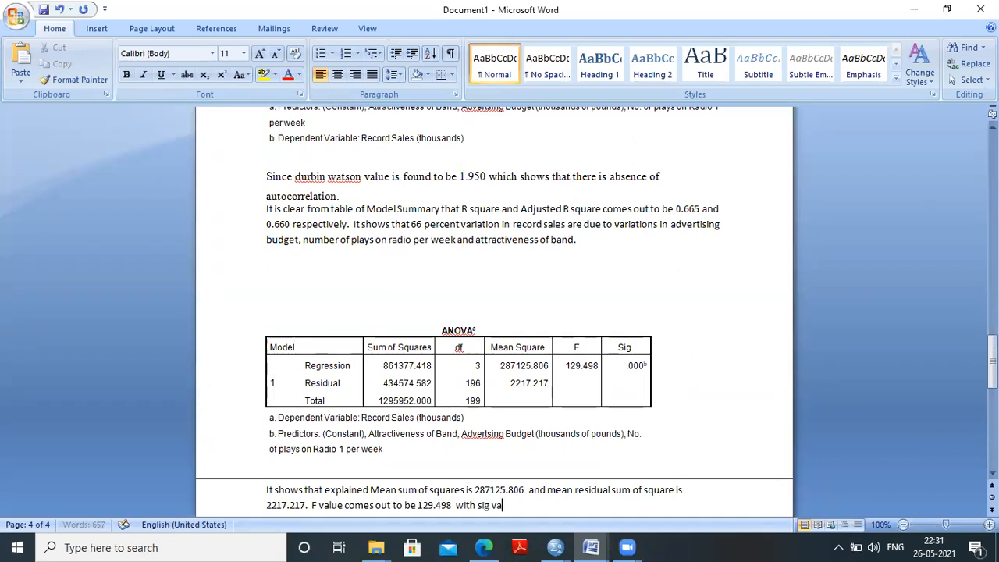
type("lue of 0.000")
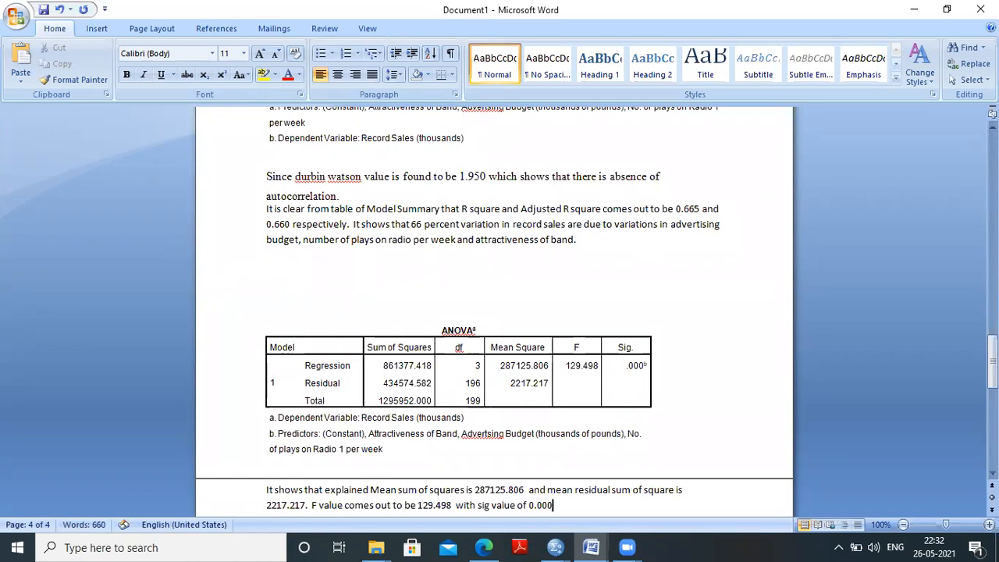
- Continue the ANOVA interpretation with "since sig value is less than 0.05 so null hypothesis may be rejected." and start a new paragraph
type(". since sig va")
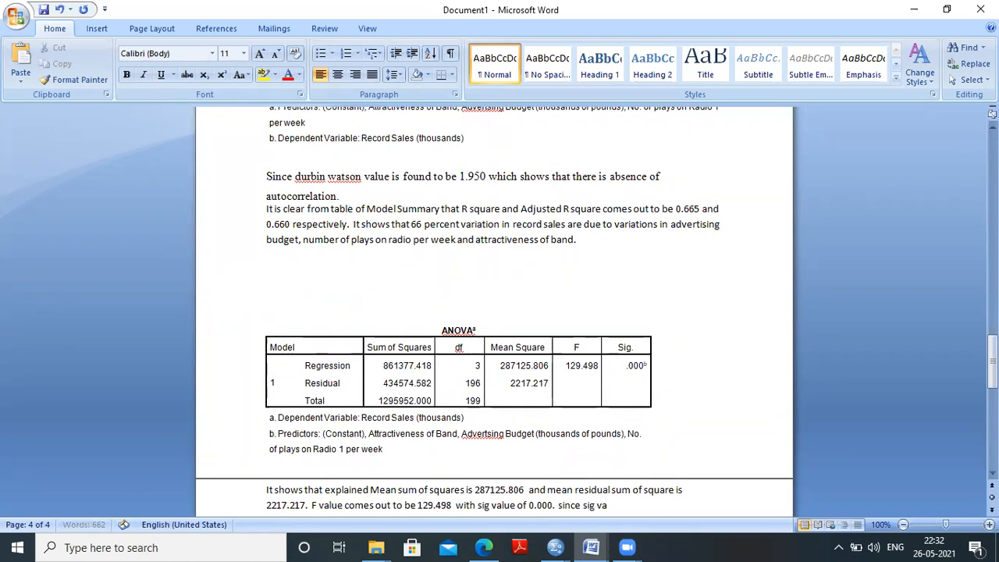
type("lue is less than 0,")
key("BackSpace")
type(".05 so")
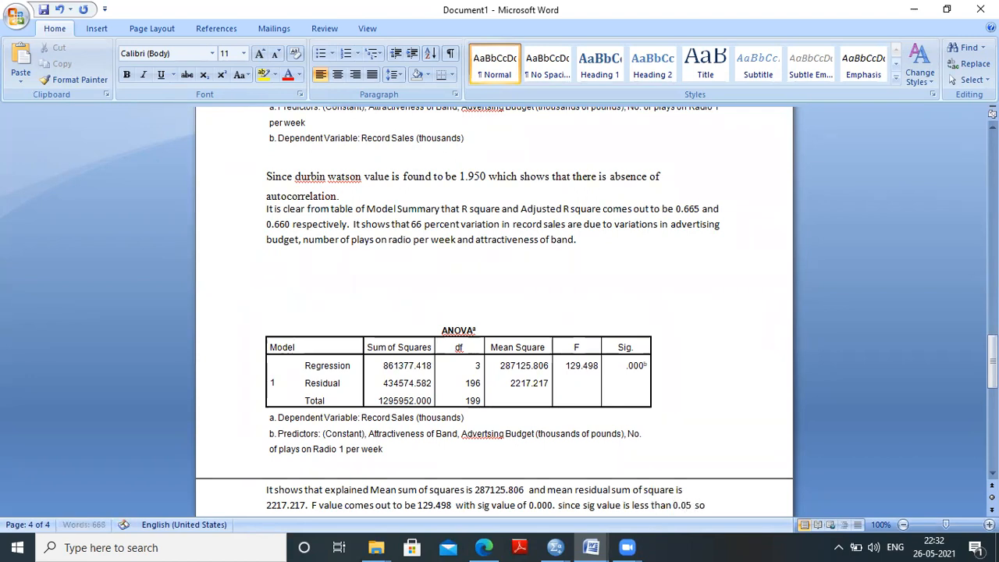
type(" null hy")
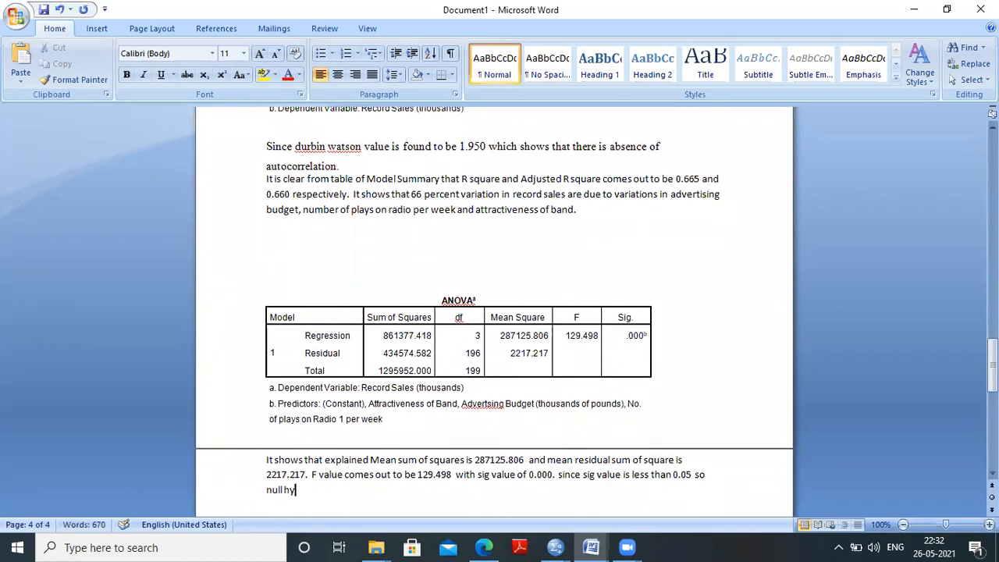
type("pothesis may be re")
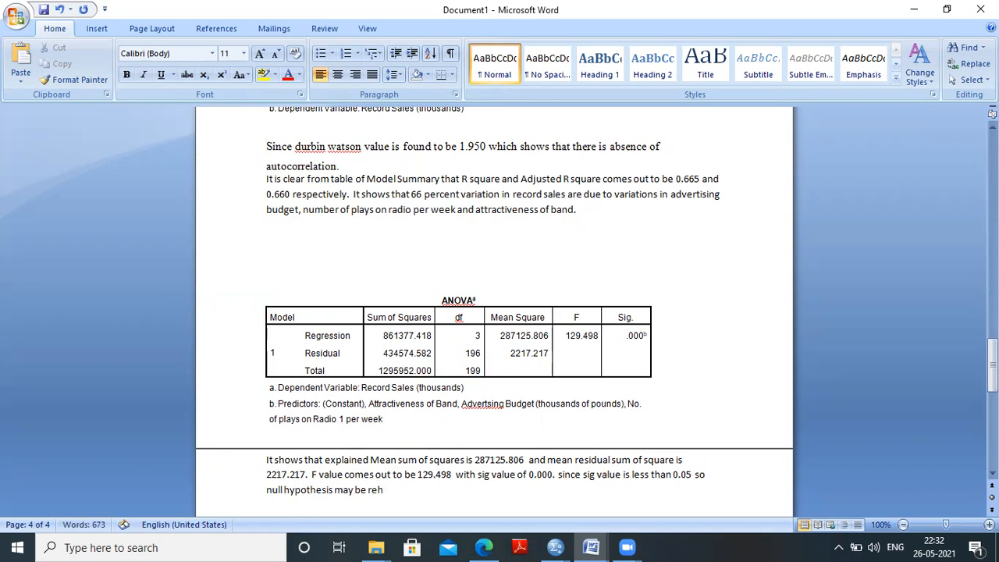
type("jected.")
key("Return")
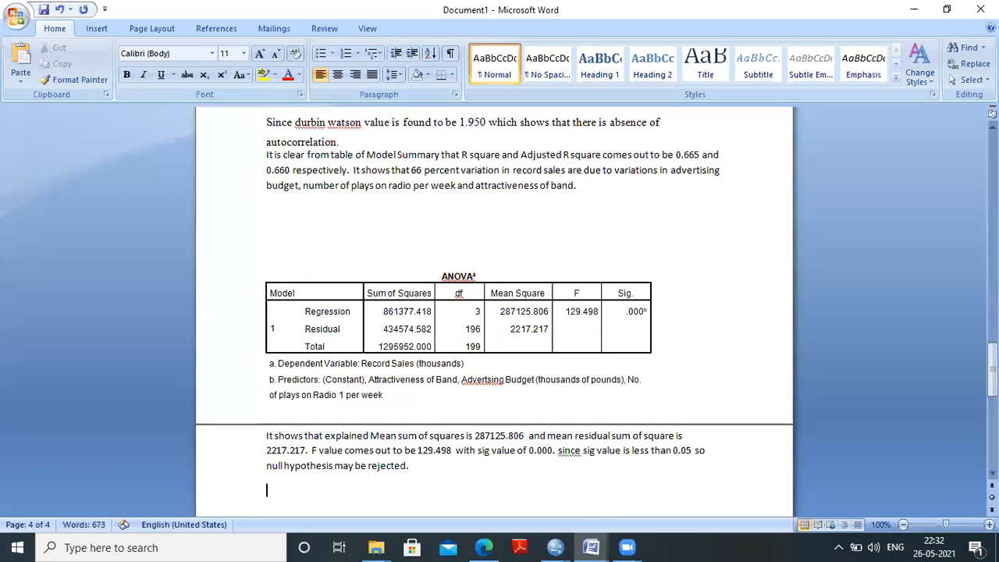
- Copy the H0 and H1 lines about regression as a whole from the first regression's ANOVA interpretation
left_click(260, 433)
key("Page_Up")
key("Page_Up")
key("Page_Up")
key("Page_Up")
key("Page_Up")
key("Page_Up")
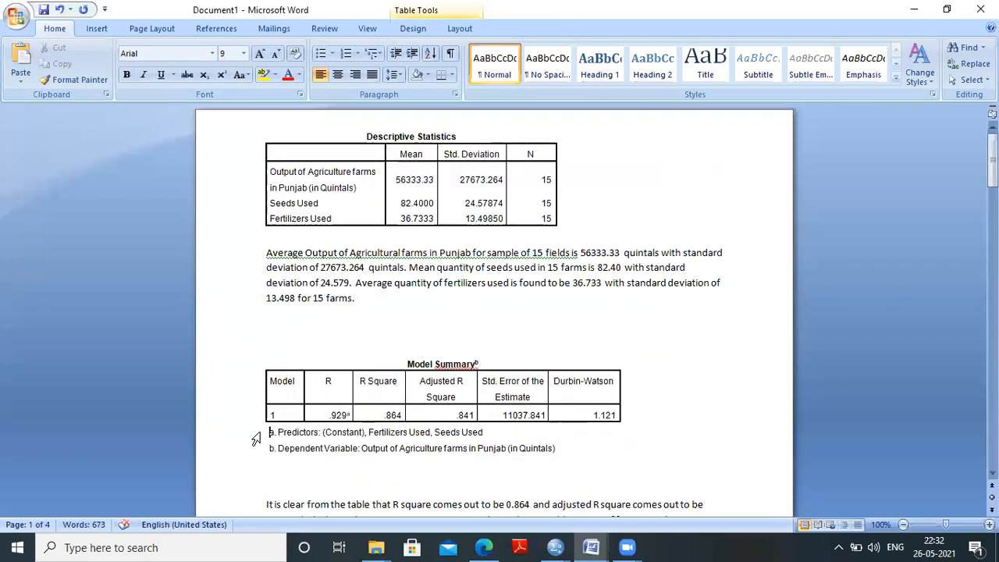
key("Down")
key("Down")
key("Down")
key("Down")
key("Down")
key("Down")
key("Down")
key("Down")
key("Down")
key("Down")
key("Down")
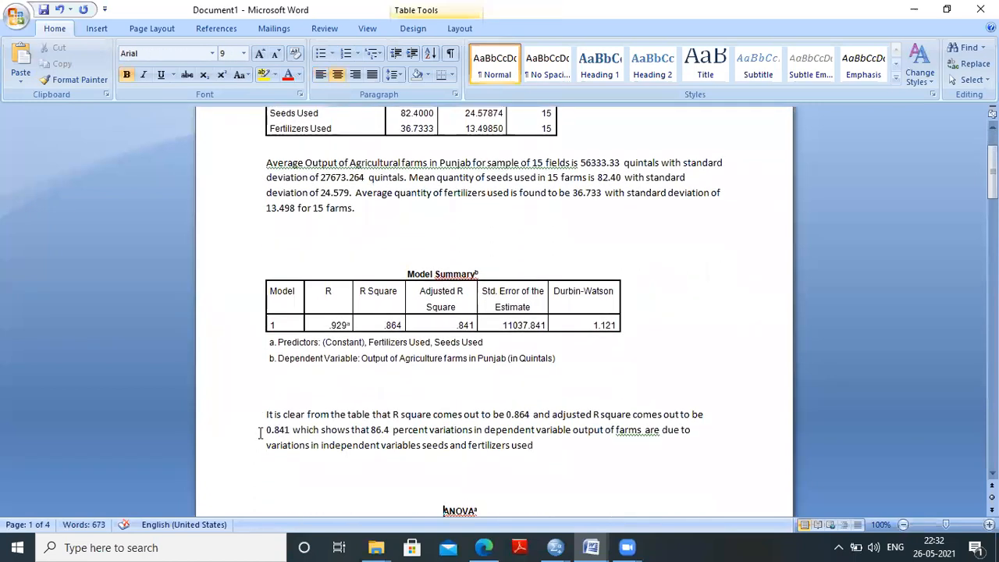
key("Down")
key("Down")
key("Down")
key("Down")
key("Down")
key("Down")
key("Down")
key("Down")
key("Down")
key("Down")
key("Down")
key("Down")
key("Down")
key("Down")
key("Down")
key("Down")
key("Down")
key("Down")
key("Down")
key("Down")
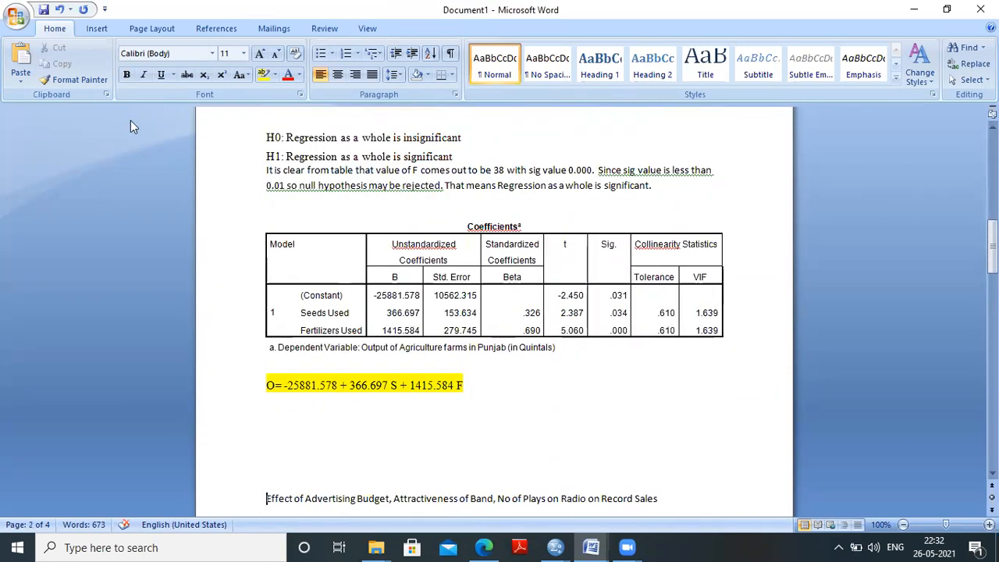
left_click_drag(266, 138, 421, 165)
key("ctrl+c")
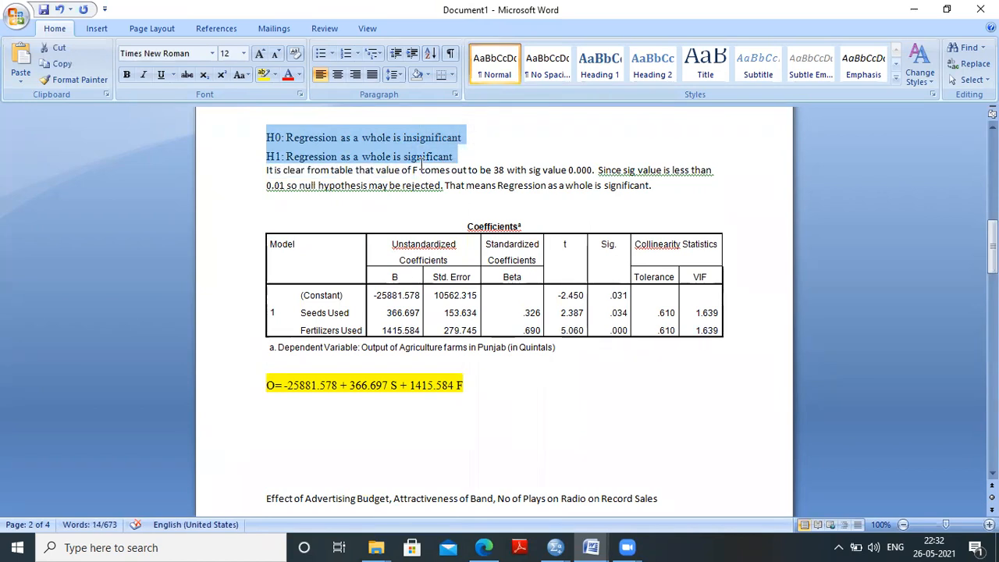
- Add blank lines between the second ANOVA table and its interpretation, and paste the H0 and H1 lines there
key("Page_Down")
key("Page_Down")
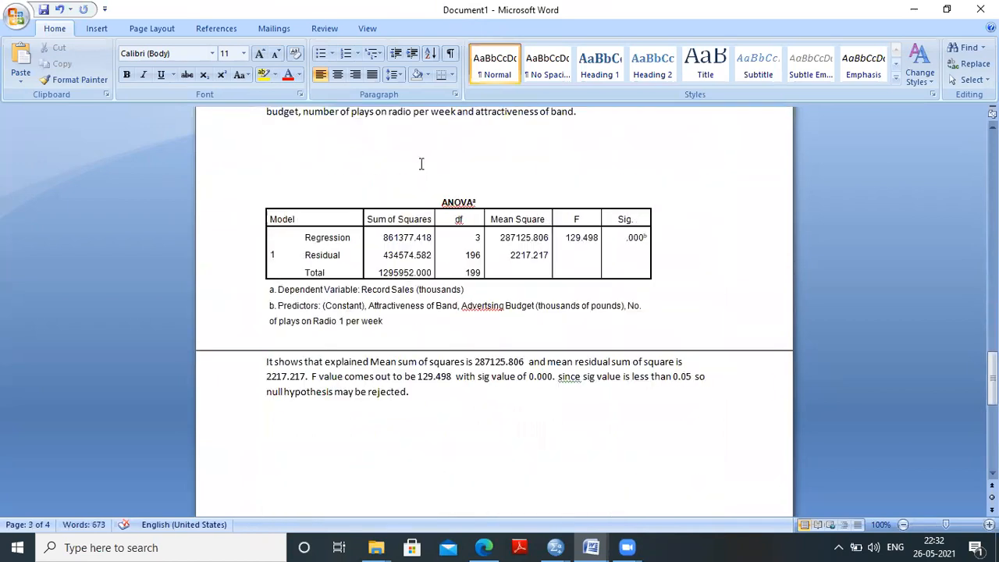
left_click(266, 361)
key("Return")
key("Return")
key("Return")
key("Up")
key("Up")
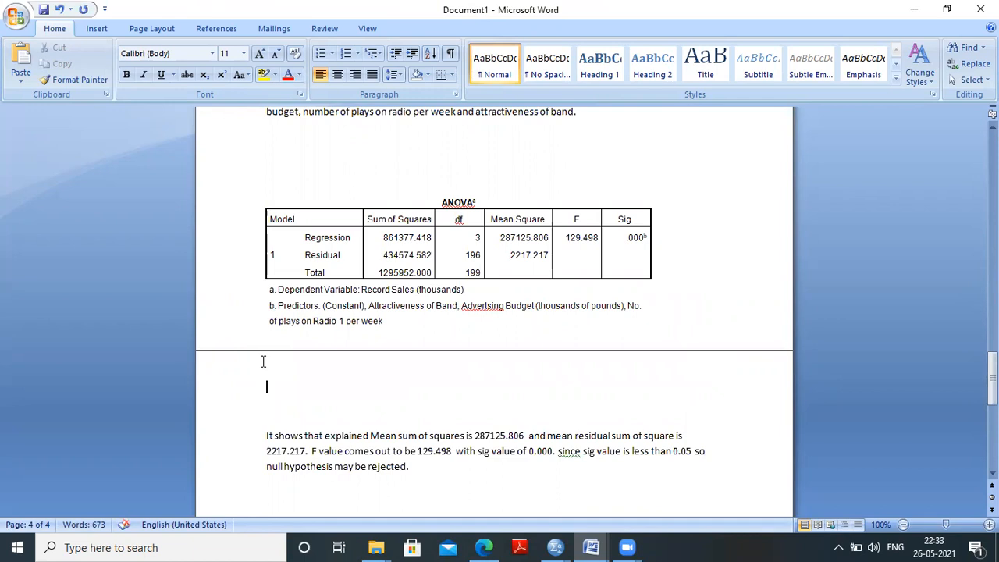
key("ctrl+v")
key("Down")
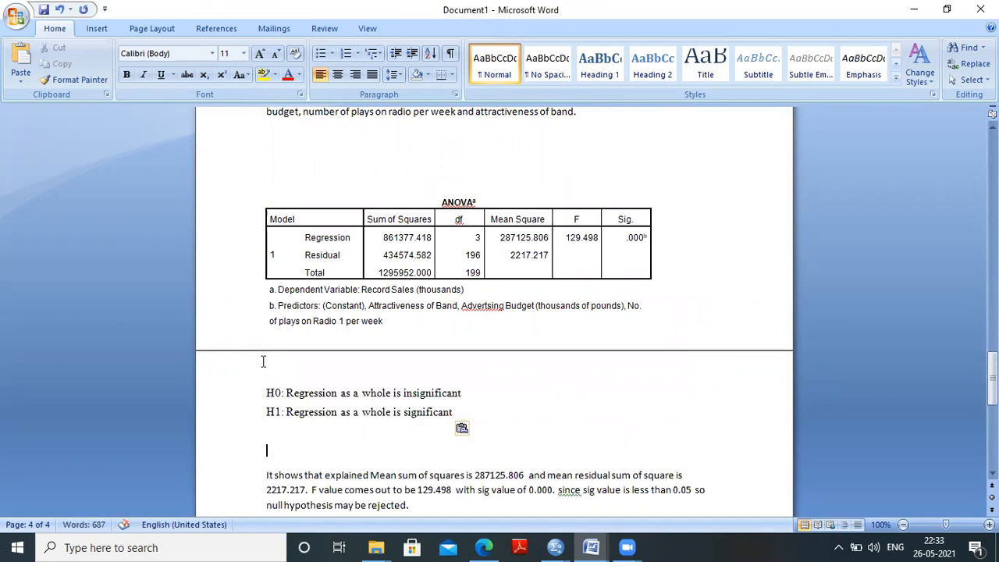
- Add "It means that regression as a whole is significant." after "null hypothesis may be rejected."
key("Down")
key("Down")
key("Down")
key("Down")
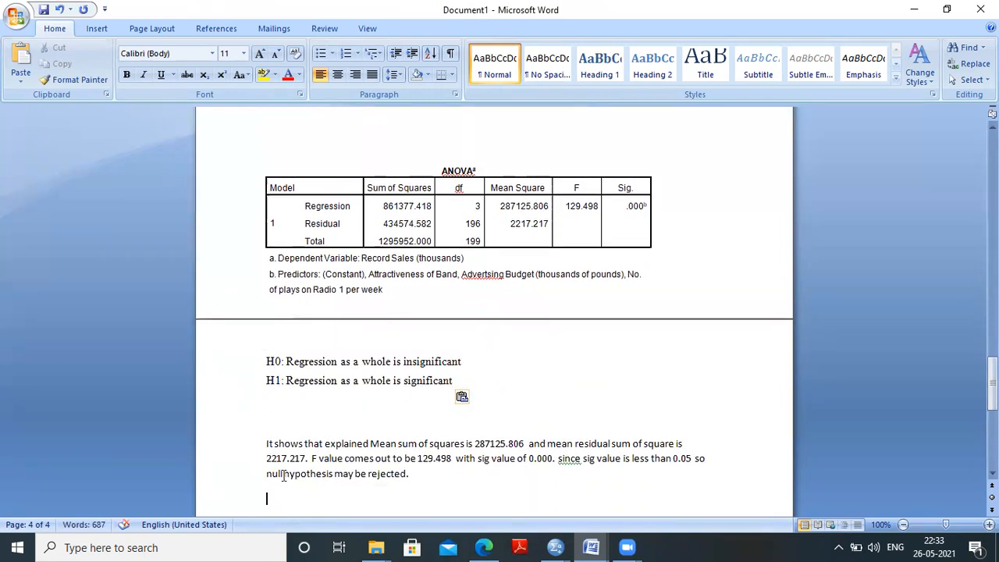
left_click(440, 481)
type("It")
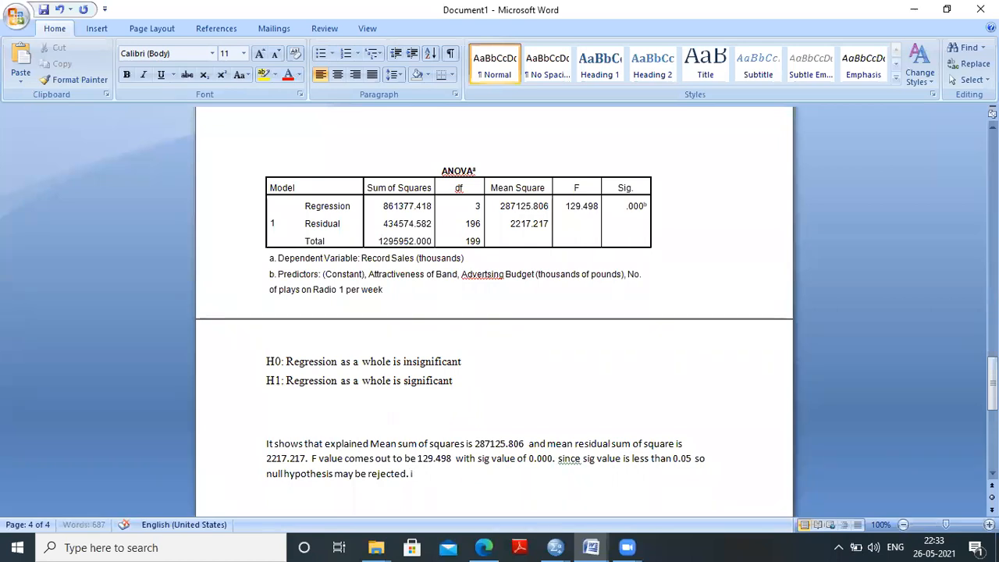
type(" means that regression")
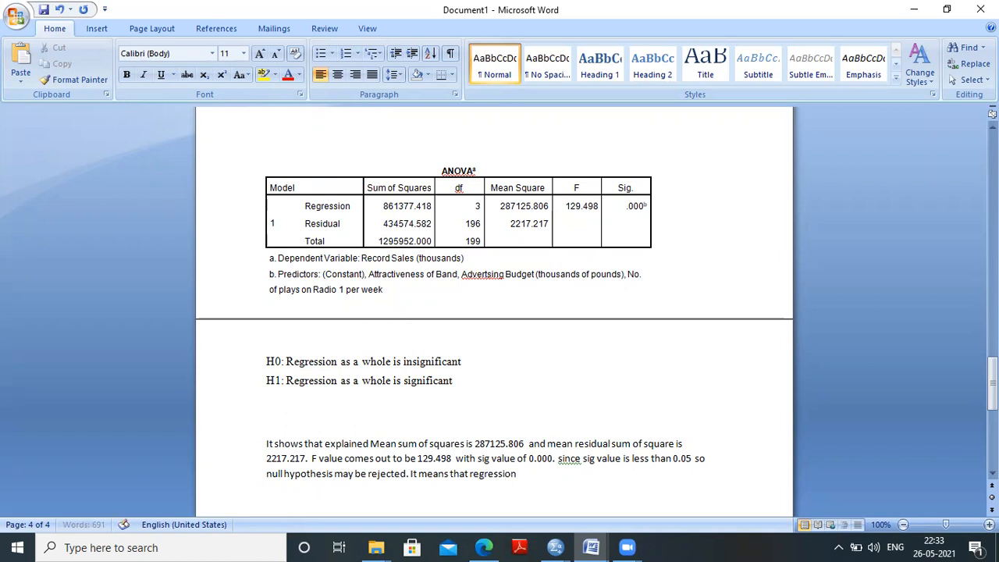
type(" as a whole is signif")
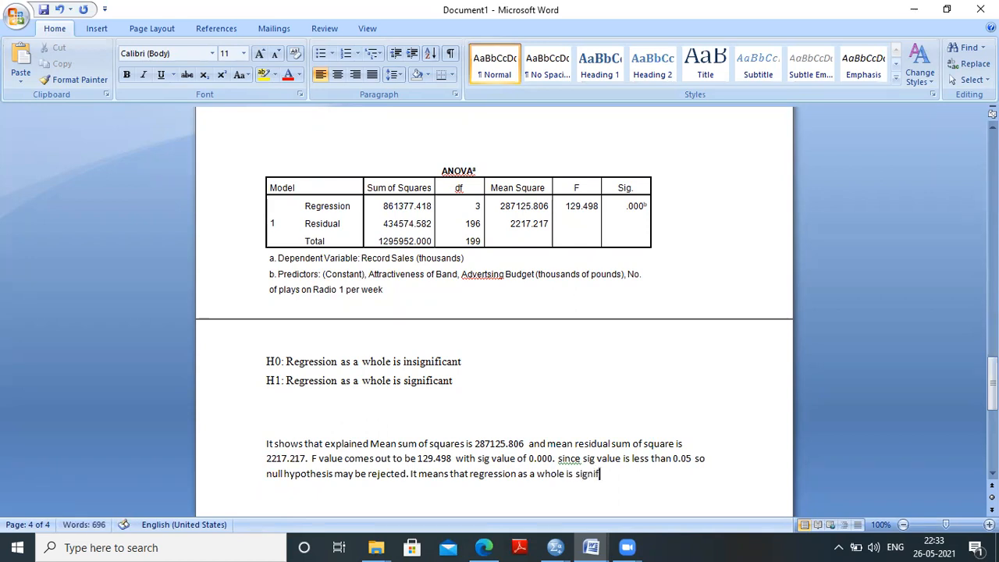
type("icant ")
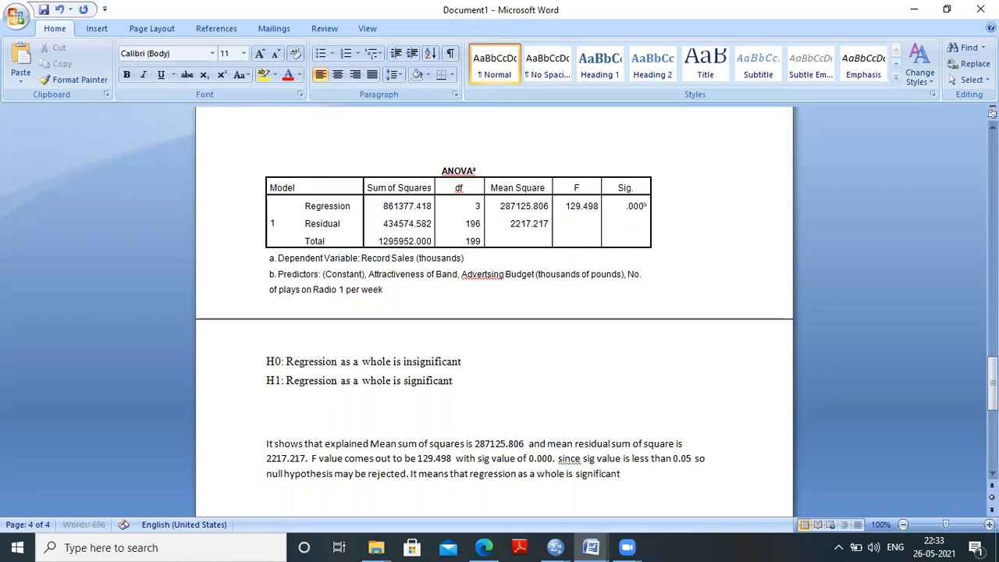
type(".")
- Copy the phrase "advertising budget, number of plays on radio per week and attractiveness of band" from the Model Summary interpretation
key("Up")
key("Up")
key("Up")
key("Up")
key("Up")
key("Up")
key("Up")
key("Up")
key("Up")
key("Up")
key("Up")
key("Up")
key("Up")
key("Up")
key("Up")
key("Up")
key("Up")
key("Up")
key("Up")
key("Up")
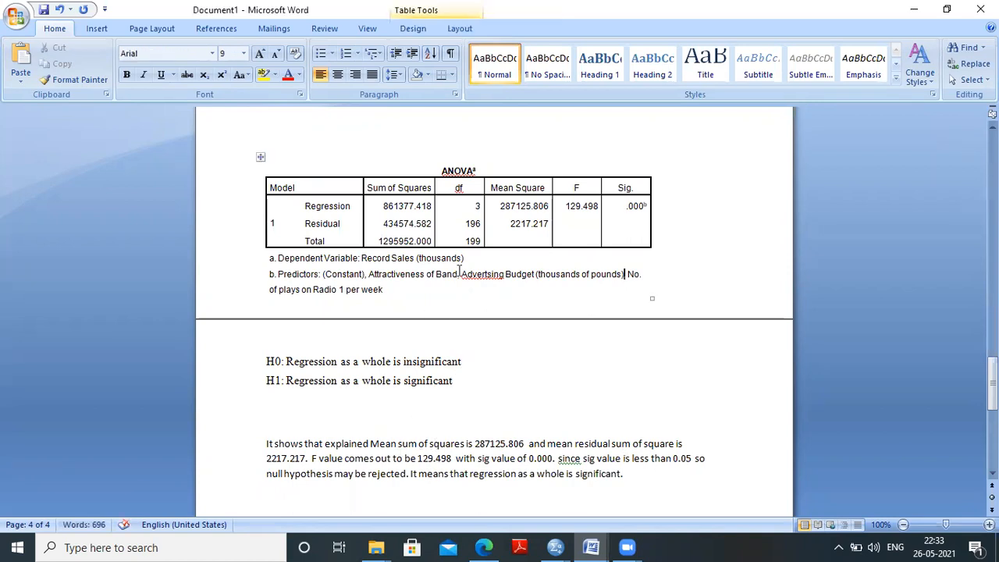
key("Up")
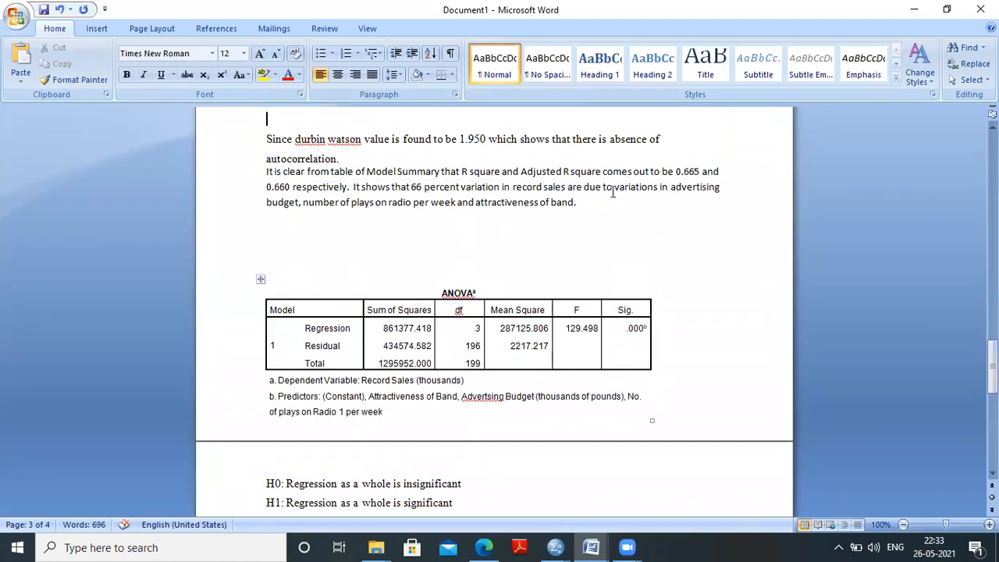
left_click_drag(671, 190, 675, 212)
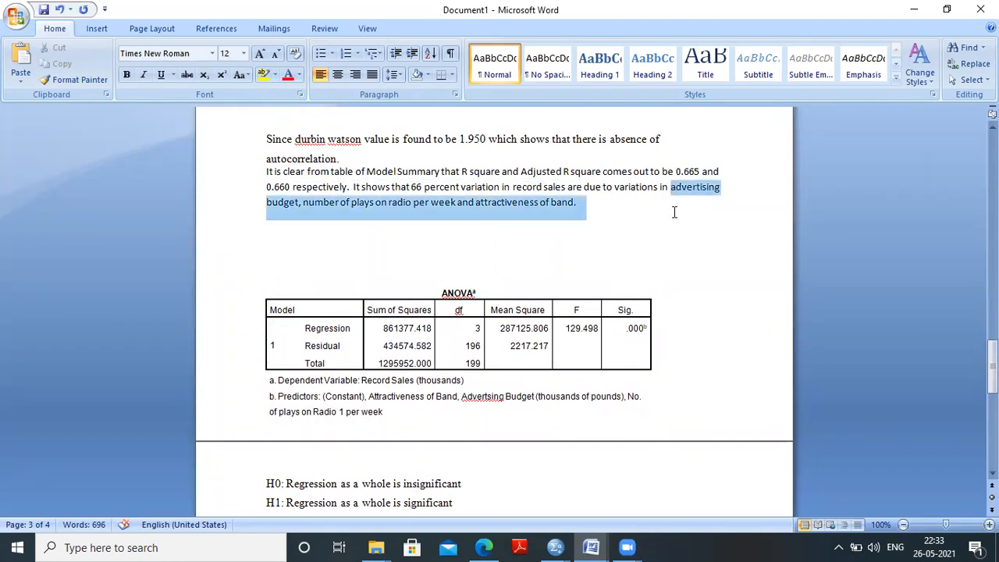
left_click_drag(596, 206, 574, 213)
key("ctrl+c")
left_click(573, 212)
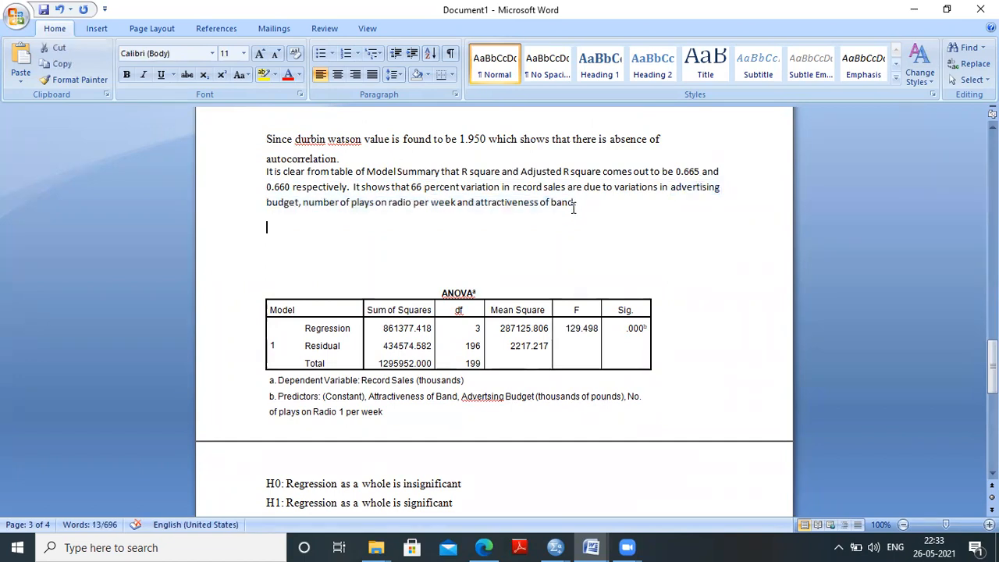
- Paste the copied phrase at the end of the second ANOVA interpretation, capitalize its first word, and complete it with "are significantly influencing record sales."
key("ctrl+End")
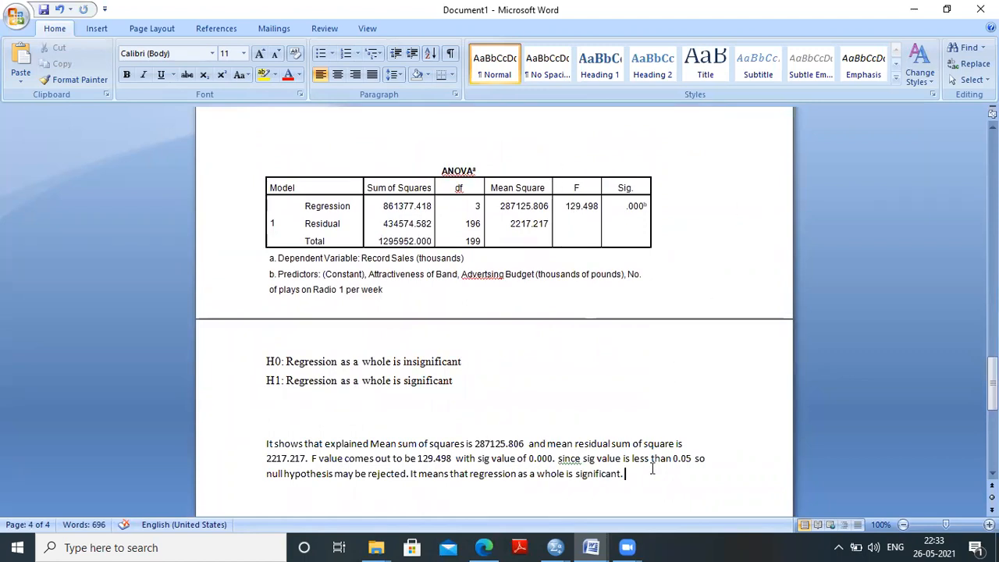
key("ctrl+v")
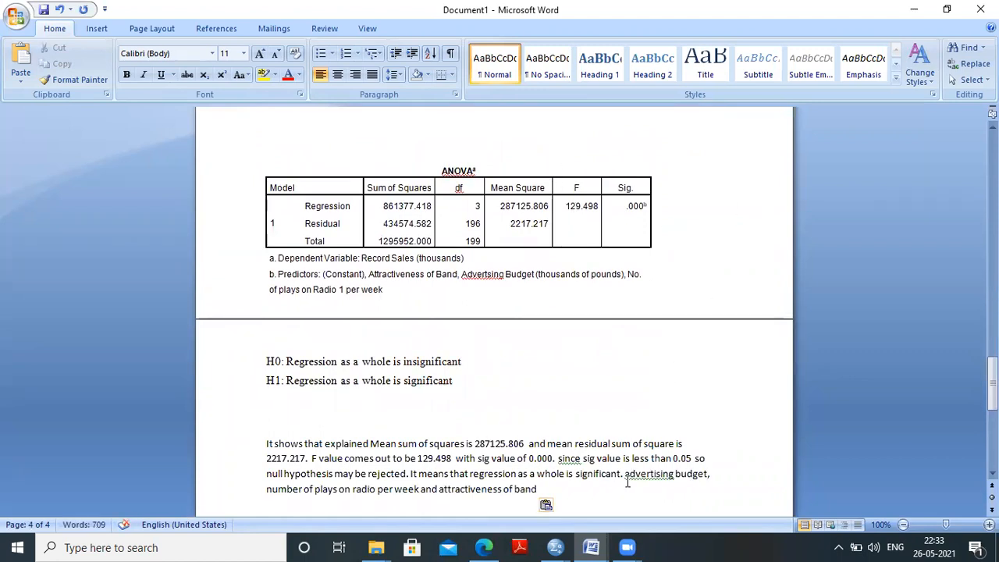
left_click(627, 477)
key("Delete")
type("A are ")
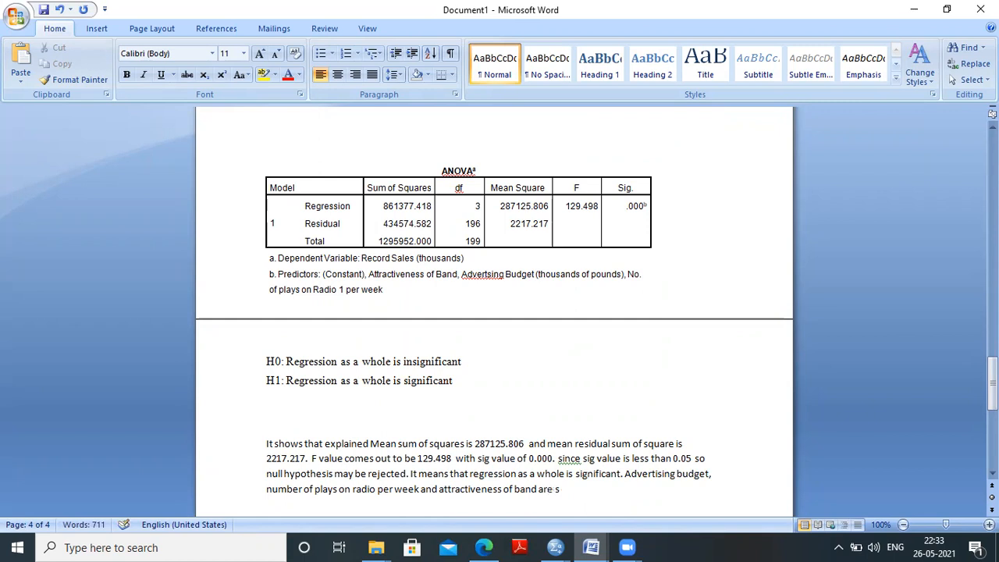
type("significantly influencin")
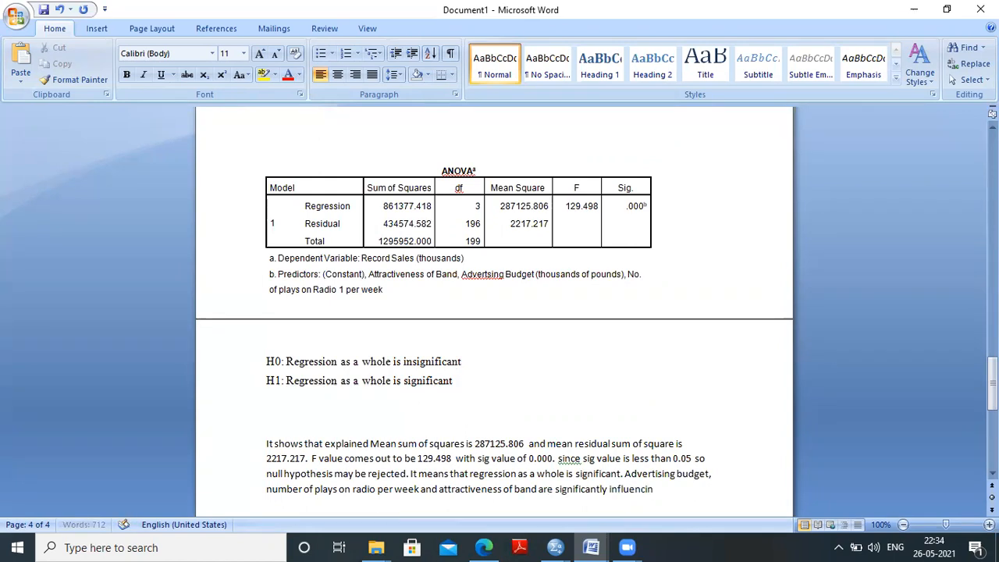
type("g record sales")
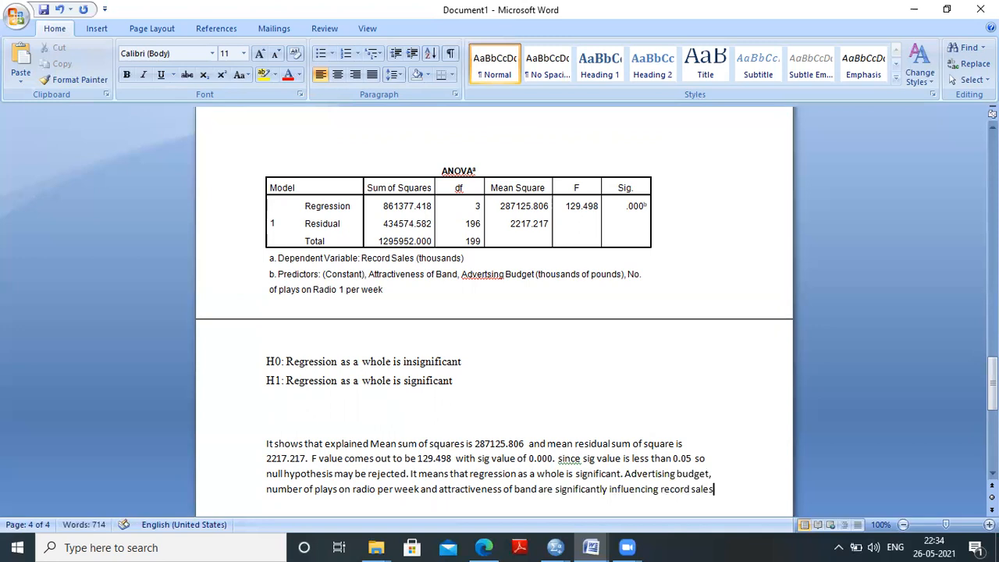
type(".")
key("Return")
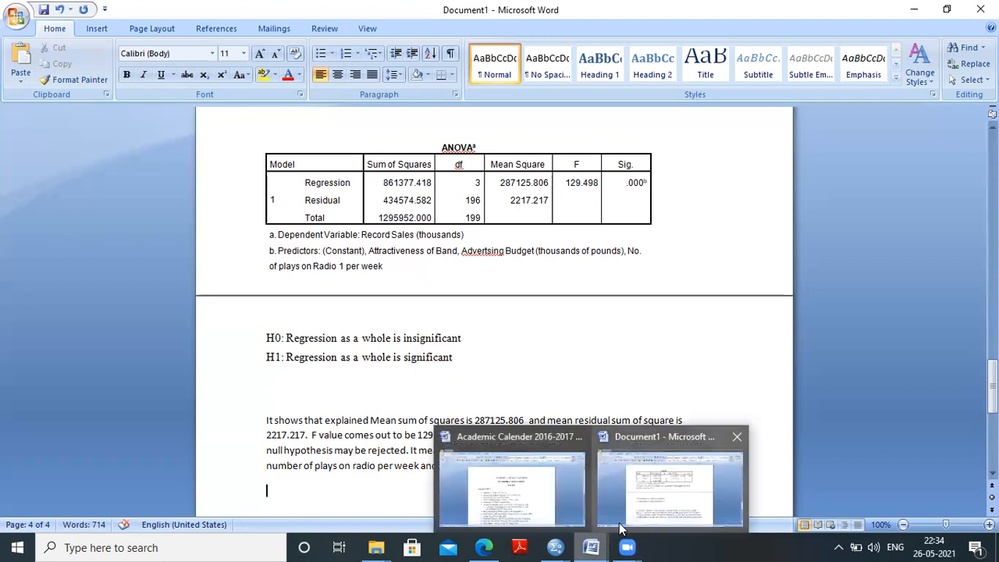
- Switch to the SPSS output and copy the Coefficients table of the second regression
mouse_move(550, 539)
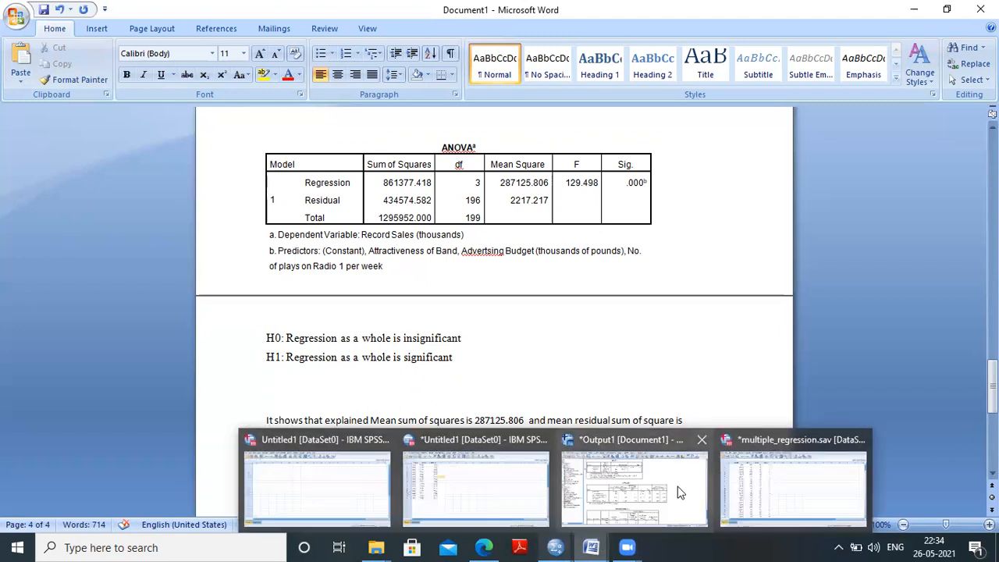
left_click(677, 485)
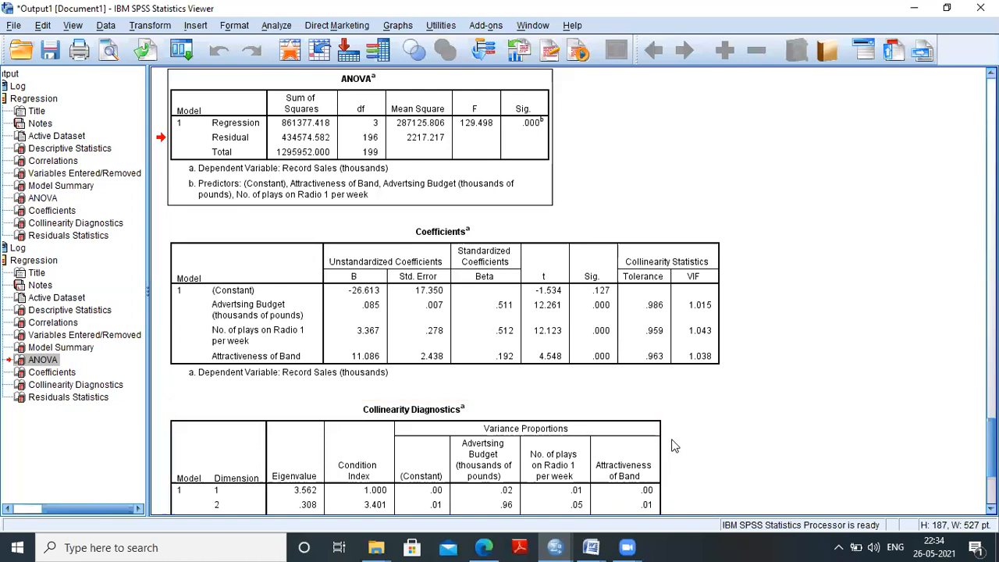
left_click(346, 249)
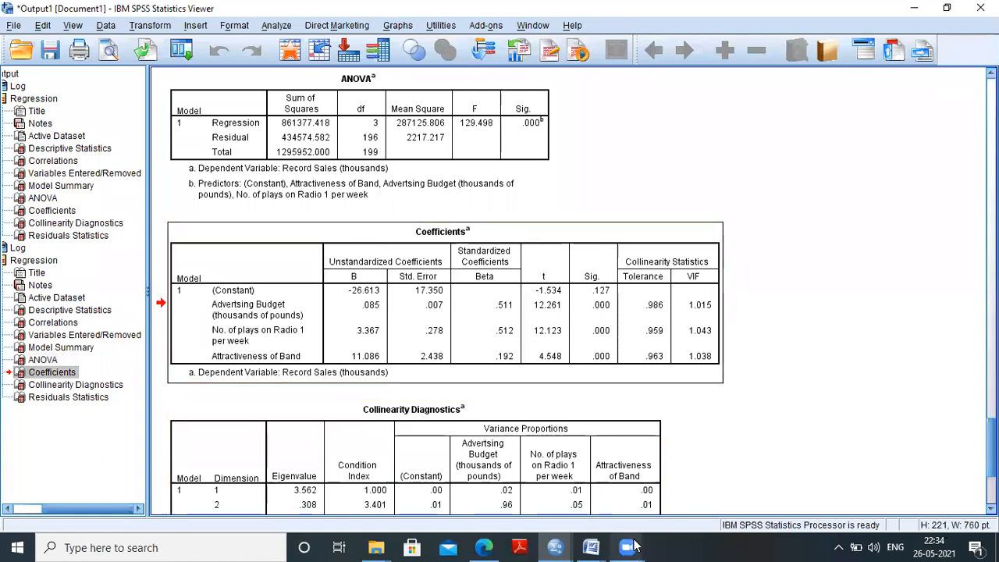
- Return to Document1 in Word, add blank lines below the ANOVA interpretation, and paste the Coefficients table there
mouse_move(601, 545)
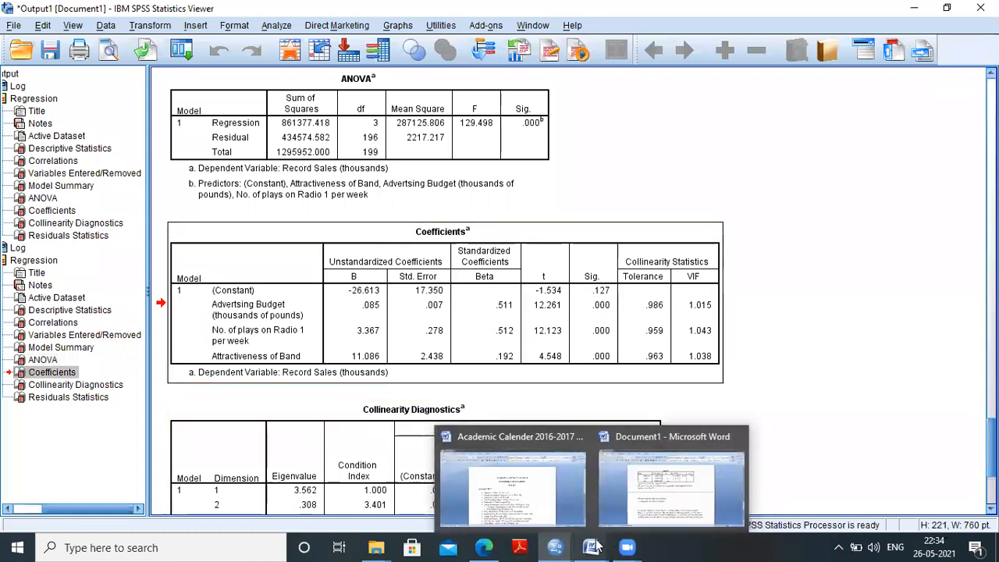
left_click(671, 504)
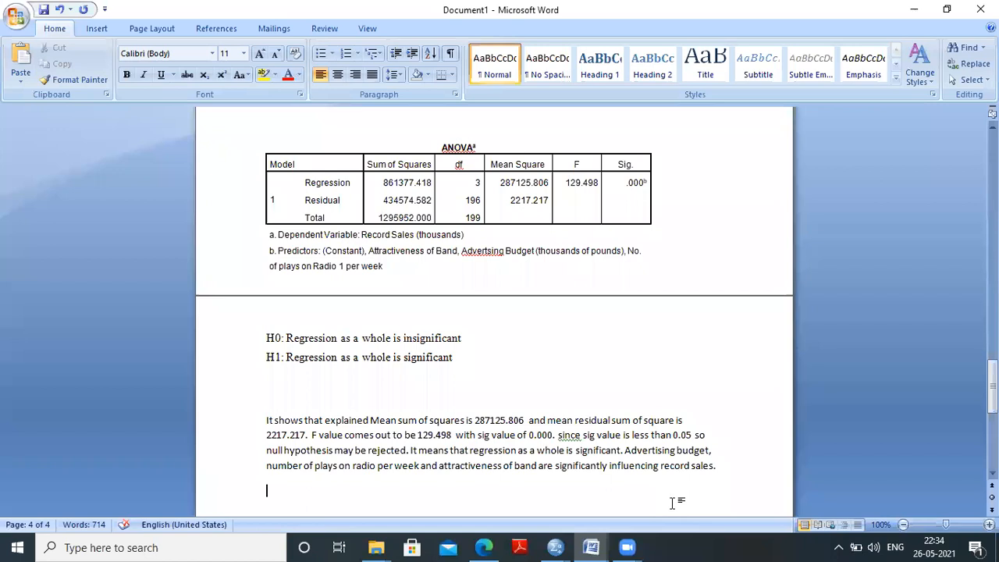
key("Return")
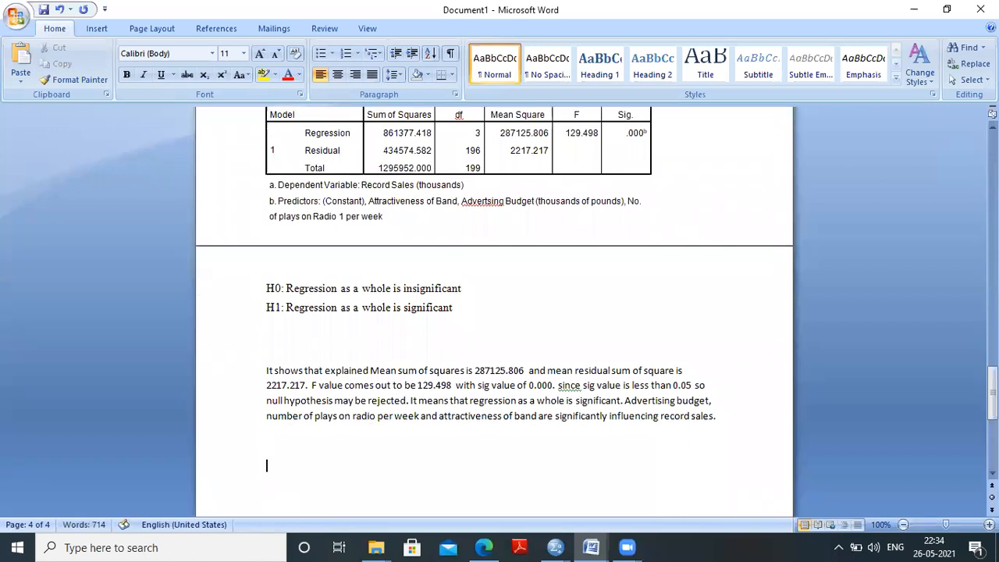
key("Return")
key("Return")
key("Return")
key("BackSpace")
key("BackSpace")
key("BackSpace")
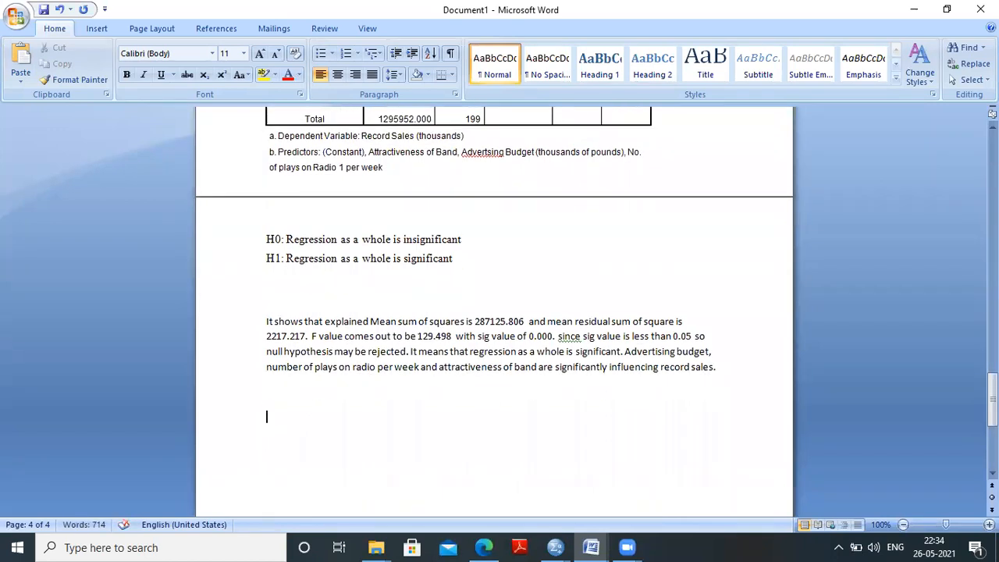
key("ctrl+v")
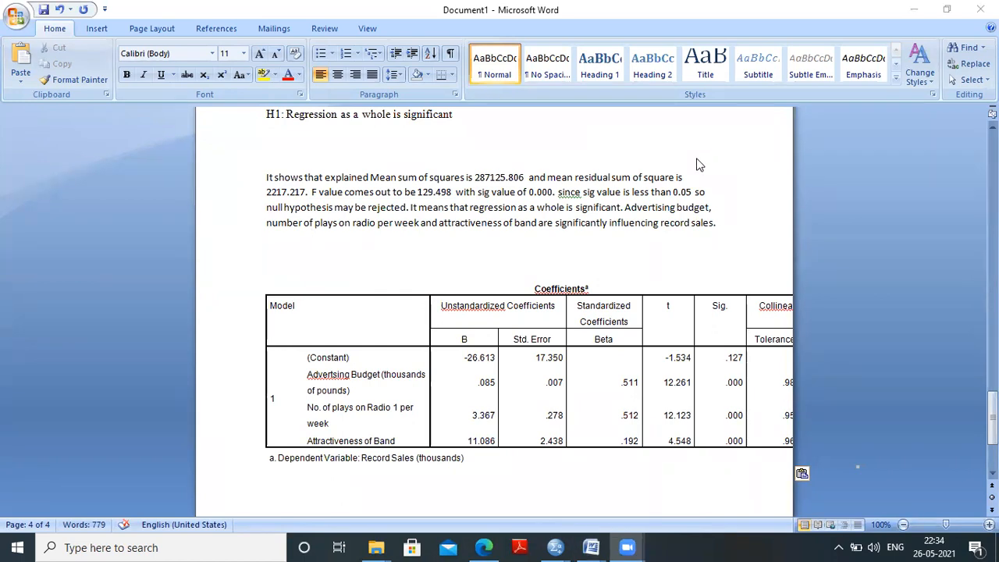
- Add an empty line under the Coefficients table's footnote and AutoFit the whole table to the window
left_click(271, 307)
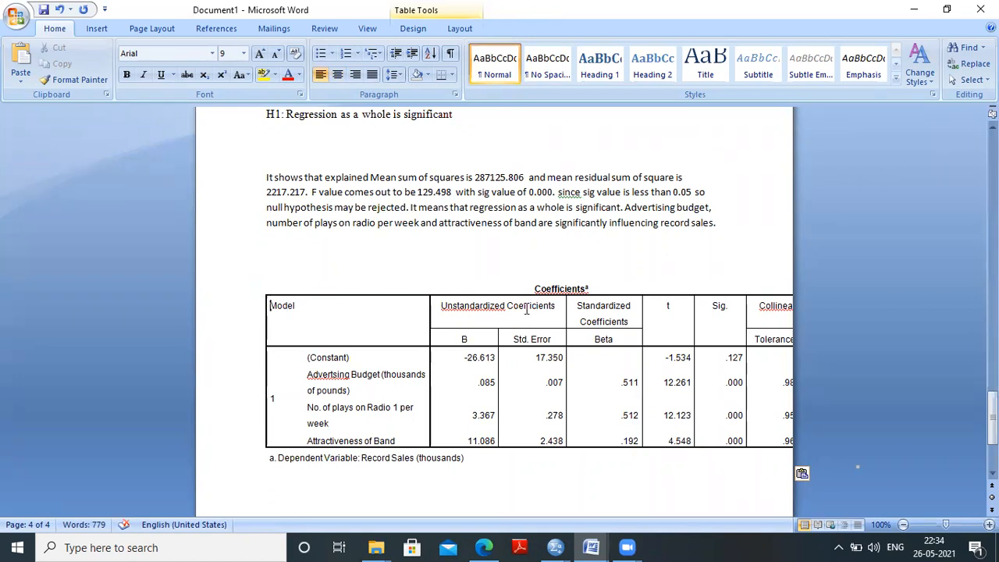
left_click(486, 458)
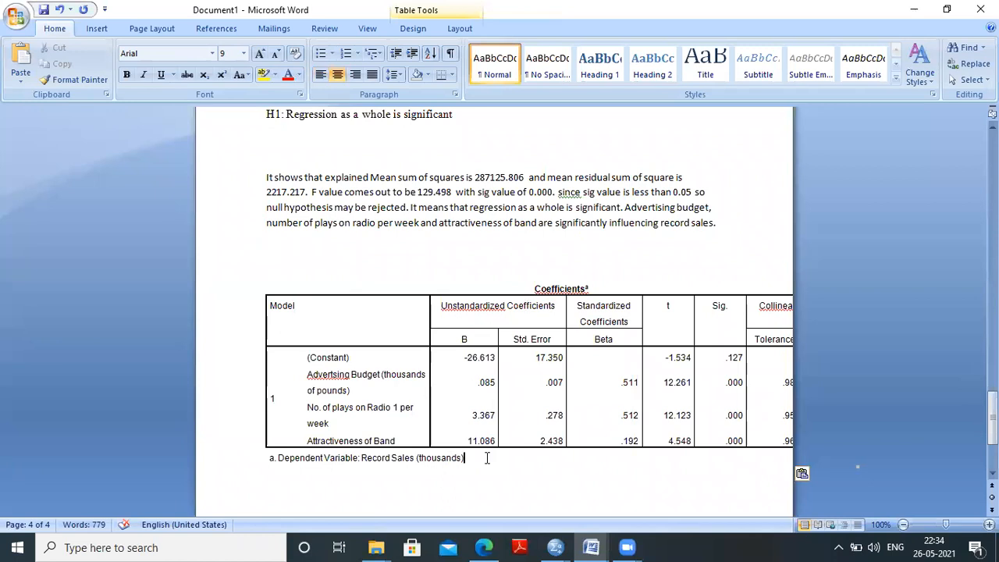
key("Return")
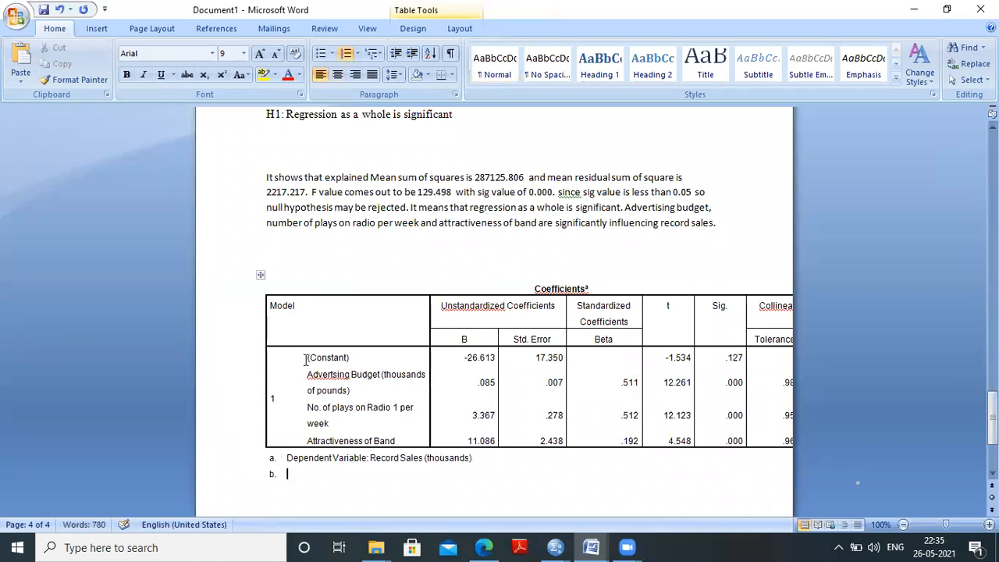
left_click(261, 275)
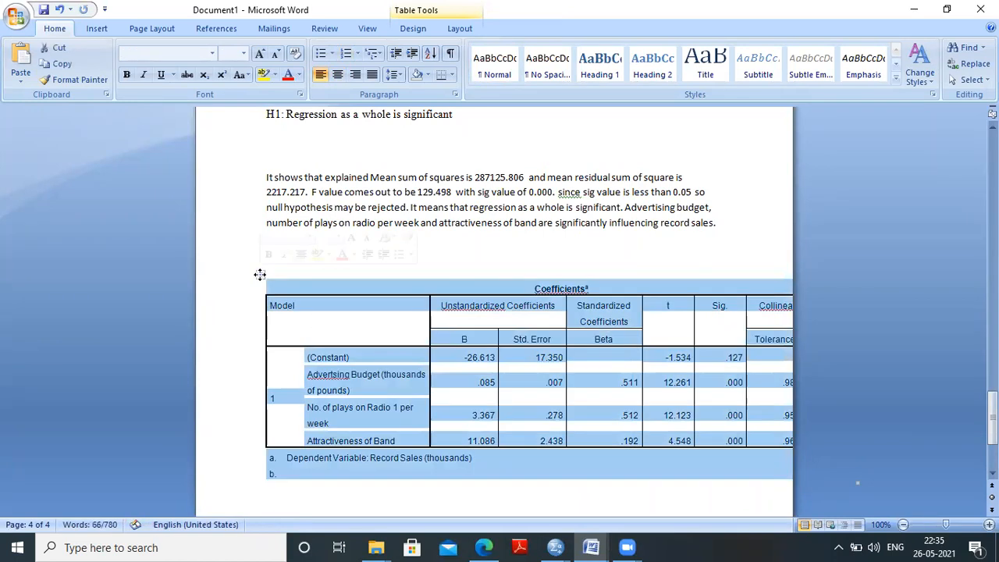
right_click(260, 274)
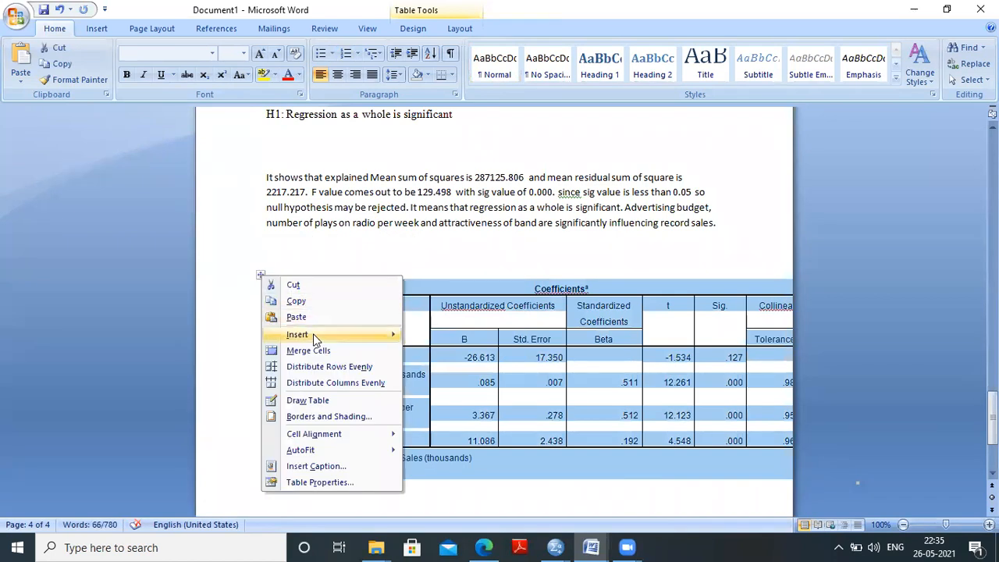
mouse_move(343, 453)
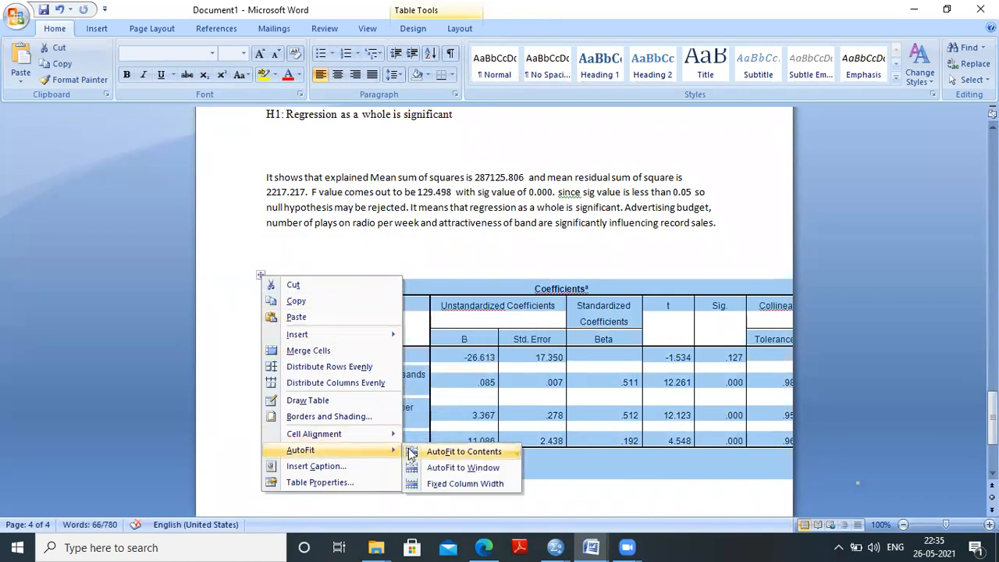
left_click(449, 467)
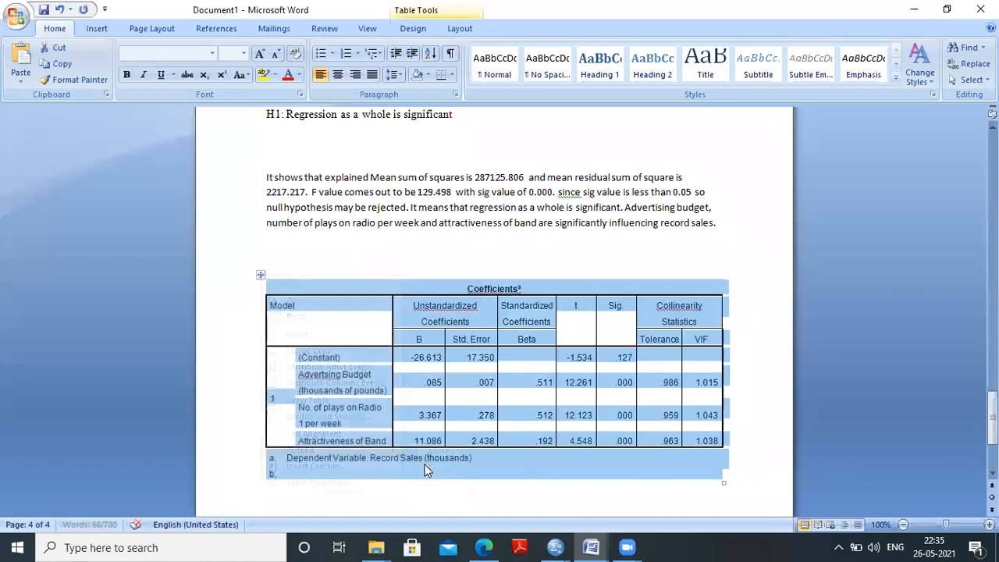
left_click(435, 481)
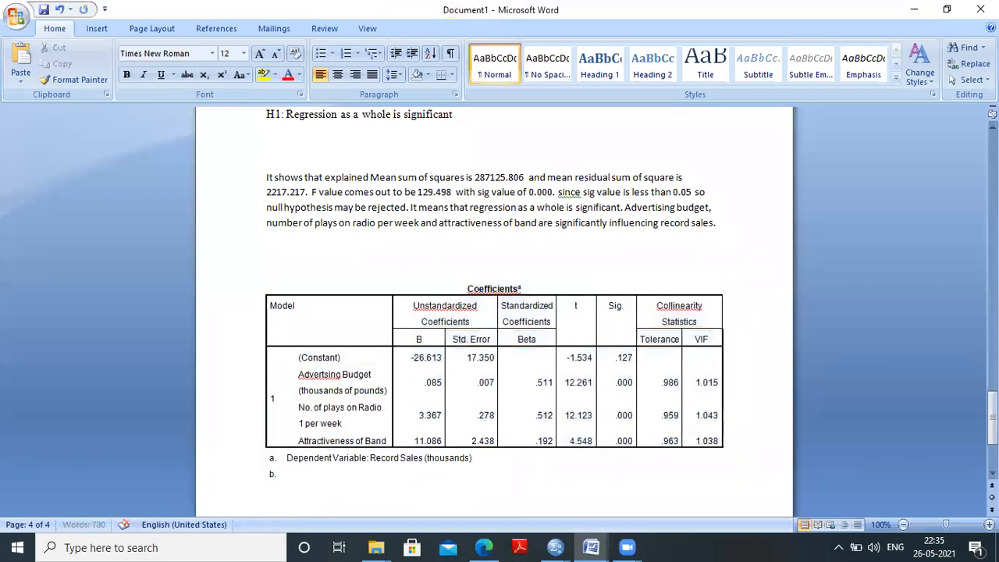
- Below the Coefficients table, write "It is clear from the table that tolerance factor is more than 0.95 and variance inflating factor"
scroll(435, 480, "down", 1)
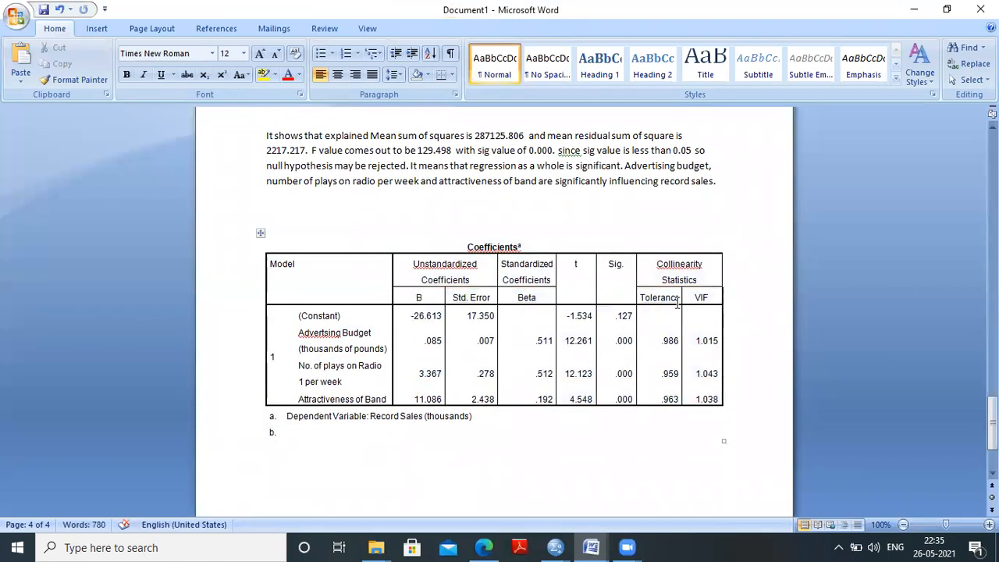
left_click_drag(662, 267, 694, 375)
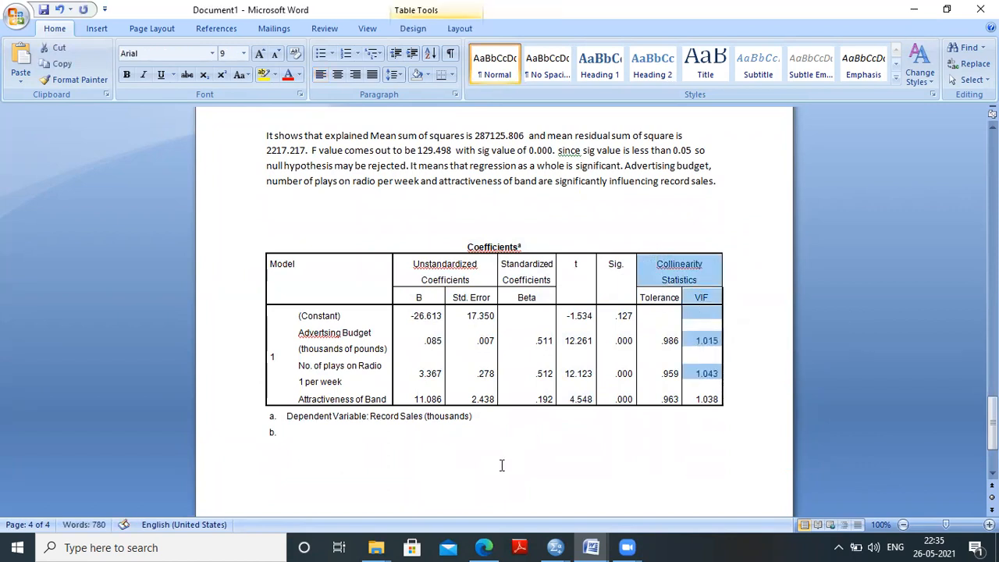
left_click(500, 466)
type("i")
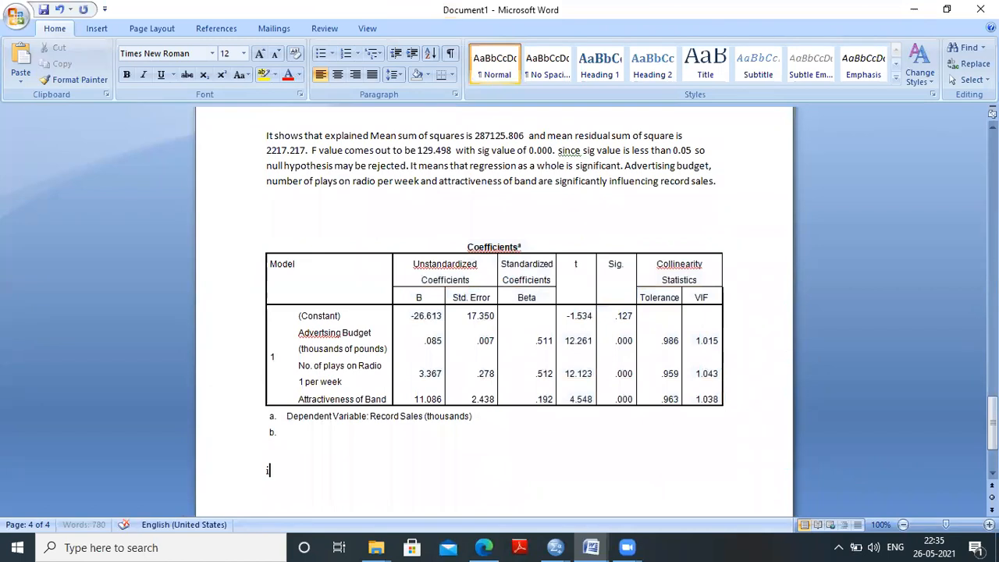
type("t is clear  from the table that t")
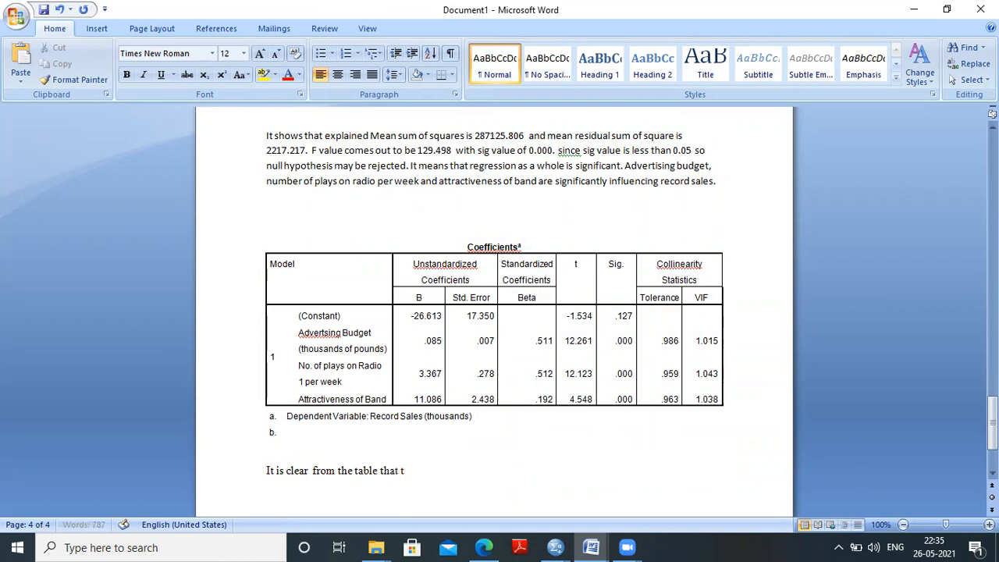
type("olerance factor is more")
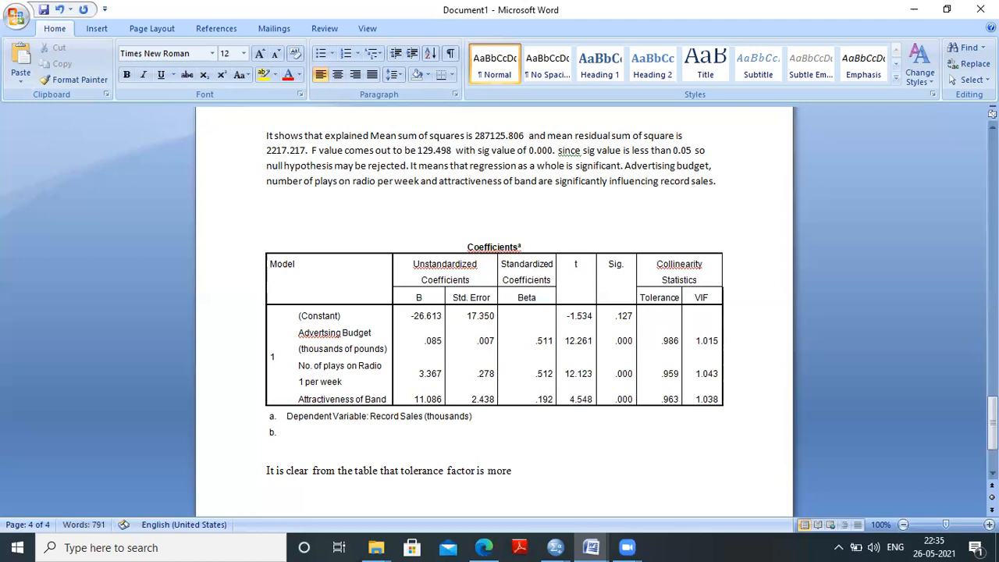
type("th")
type("an 0.95 and va")
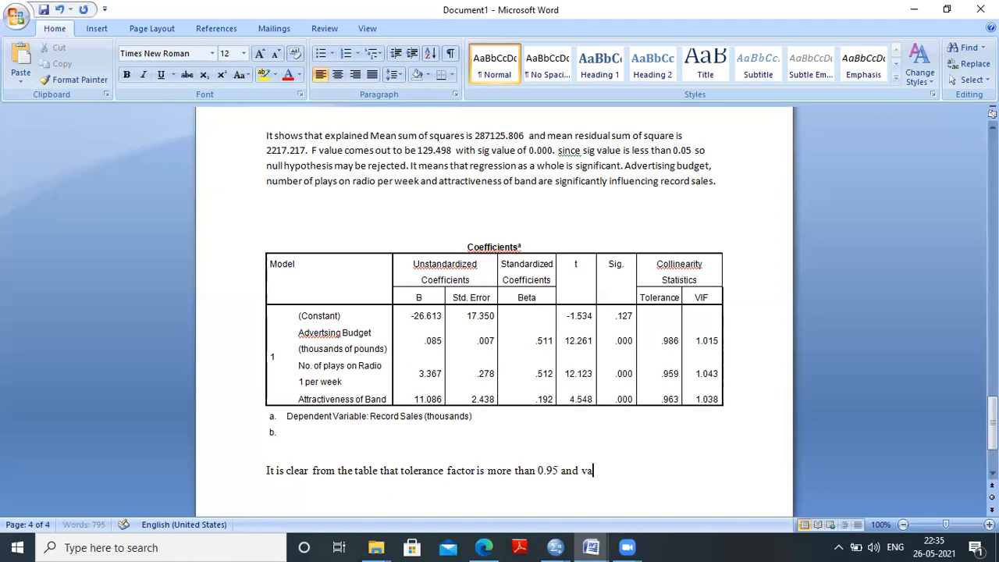
type("riance inflating factor")
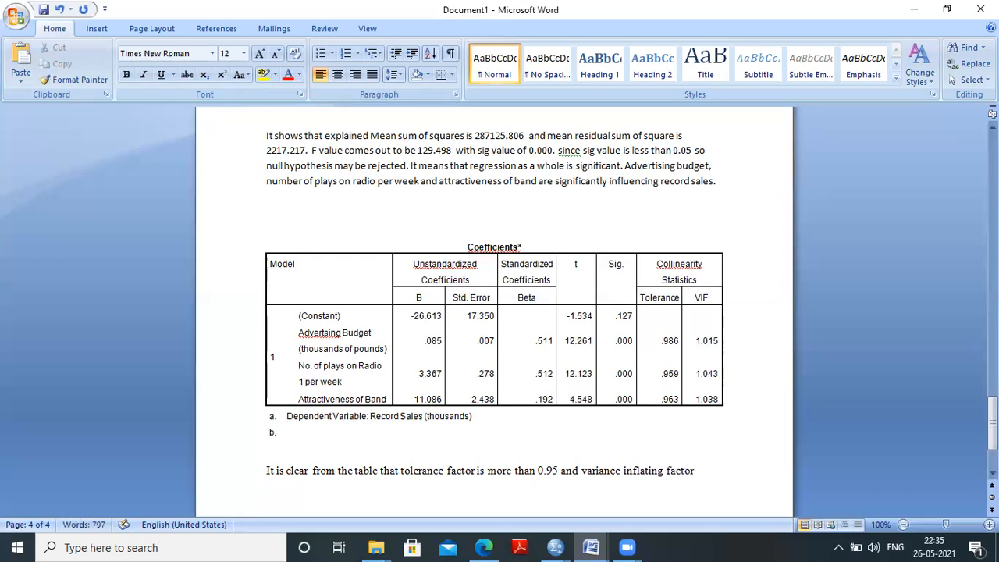
- Add the formula "( = 1/ Tol factor)" in parentheses after "variance inflating factor"
type("= i")
key("BackSpace")
type("1/")
key("Return")
type("Tol factor")
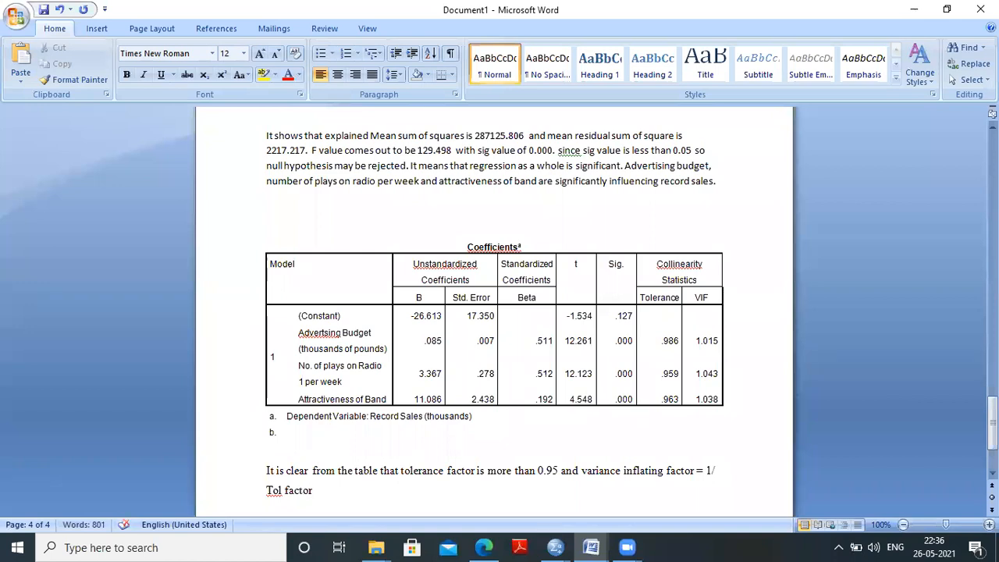
left_click(695, 473)
type("(")
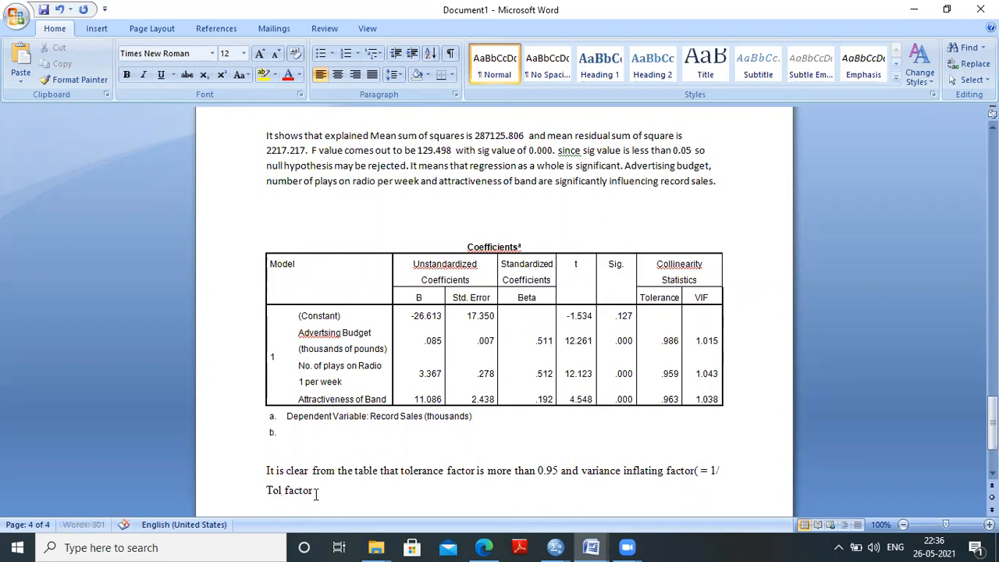
left_click(345, 494)
type(")")
- Complete the tolerance sentence with "is nealy 1 which shows there is absence of multicollinearity." and start a new line
type("is n")
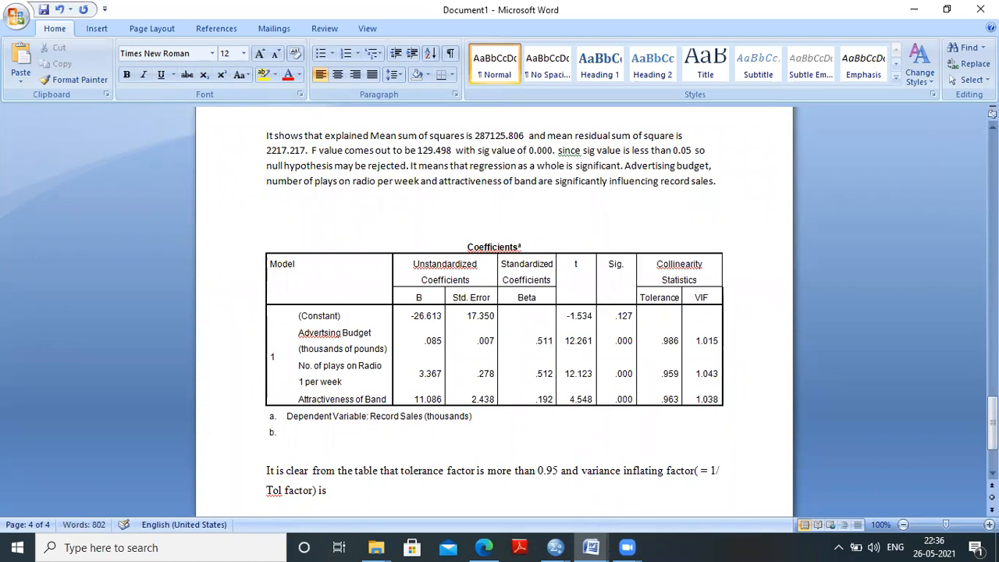
type("ealy 1 ")
type("which")
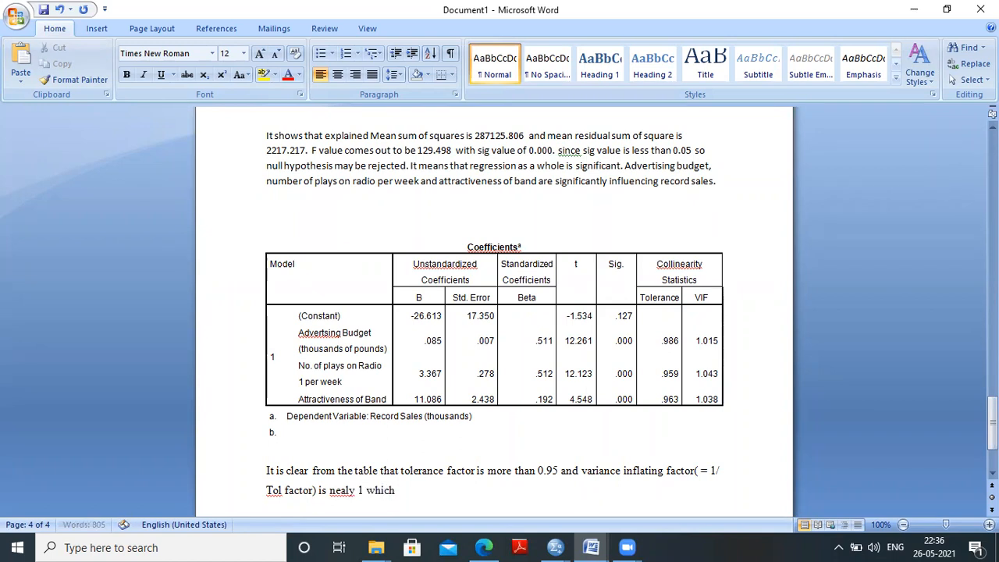
type(" shows there is absence of")
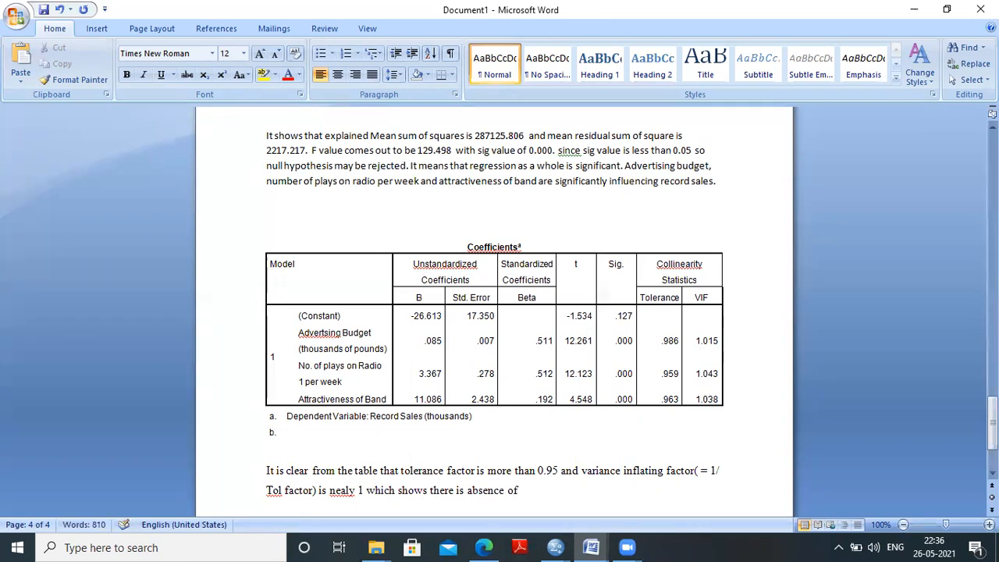
type(" multic")
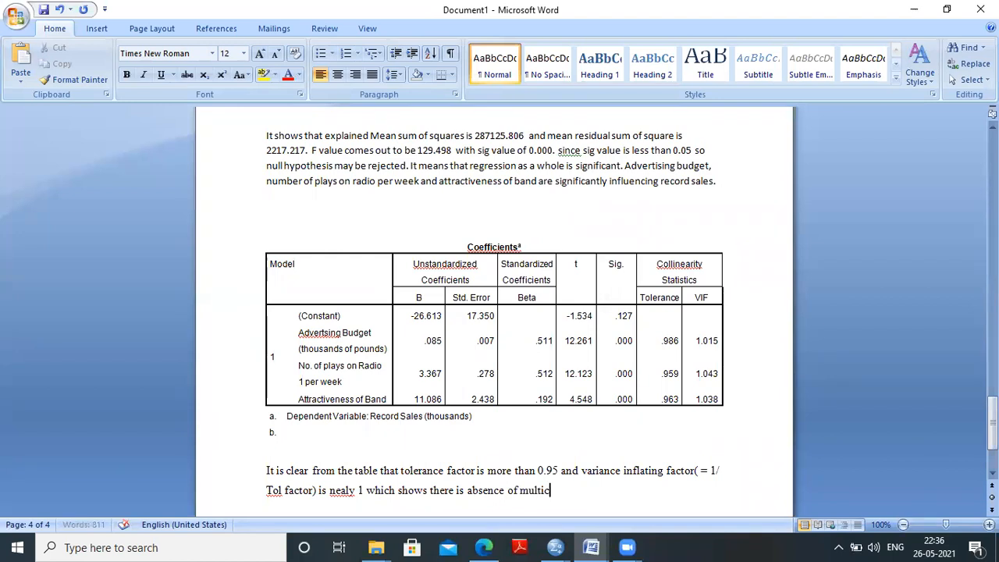
type("ollinearity")
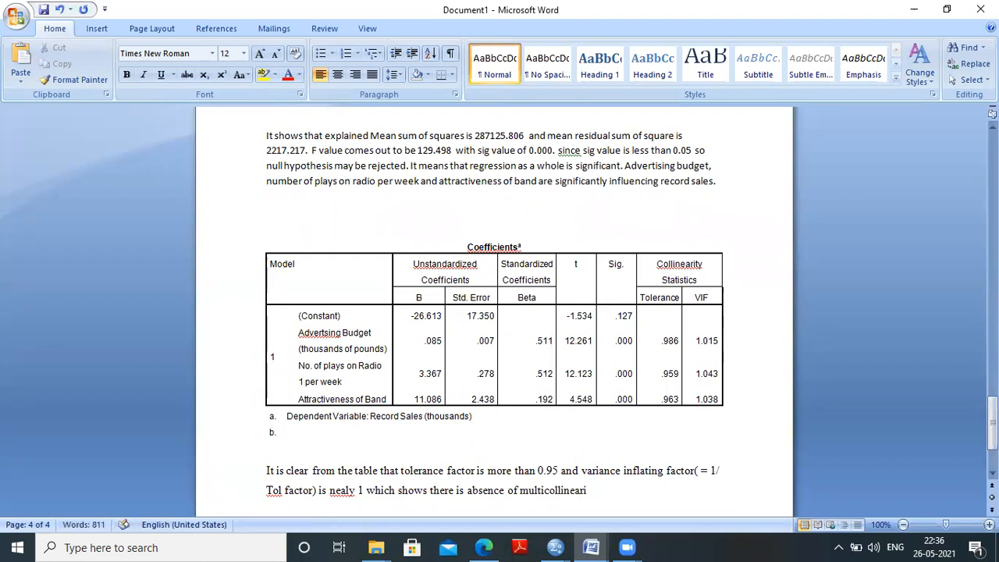
left_click(316, 490)
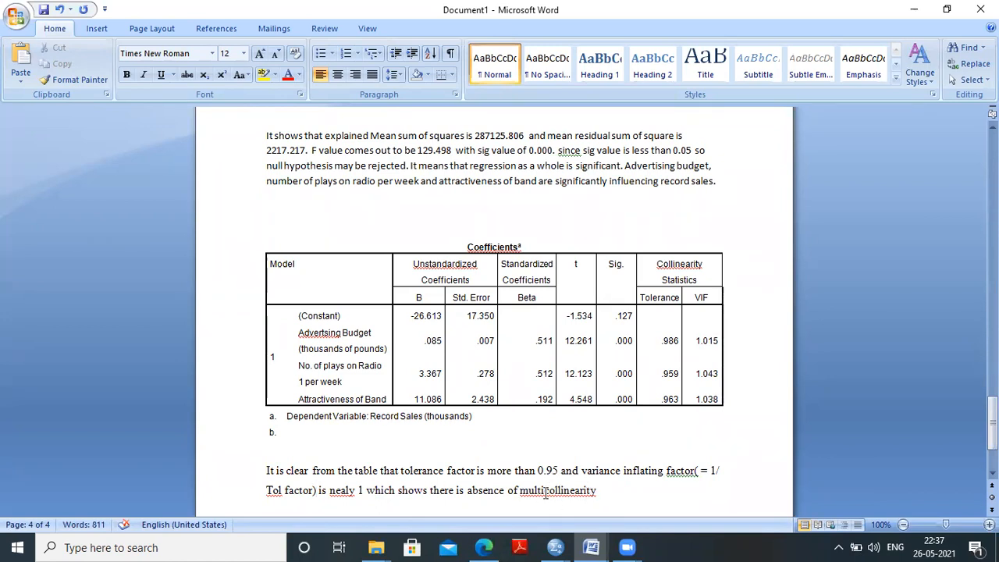
left_click(601, 489)
type(".")
key("Return")
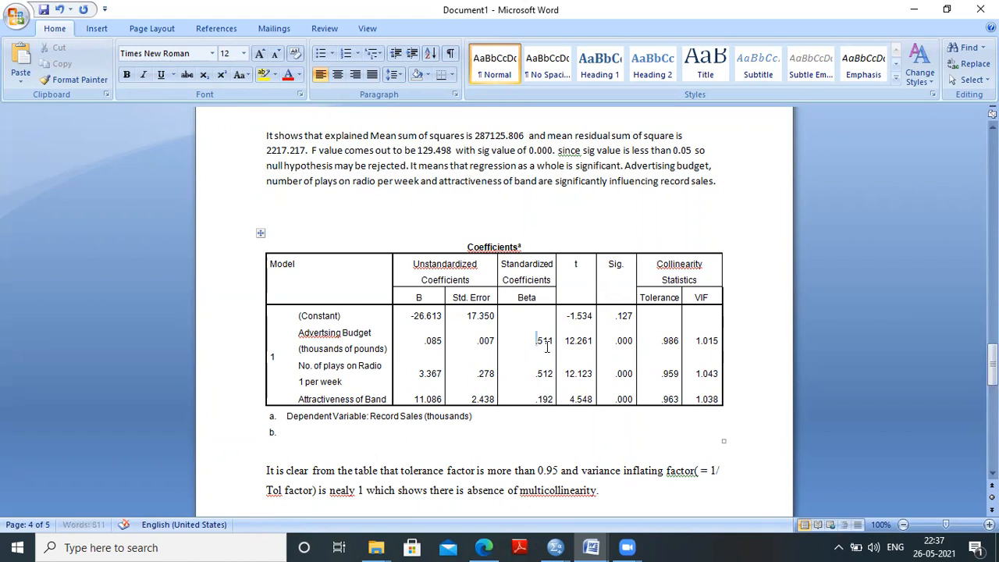
- Highlight the three Beta values in the Coefficients table, and start a new paragraph below the multicollinearity sentence with "Adverising"
left_click_drag(537, 341, 549, 399)
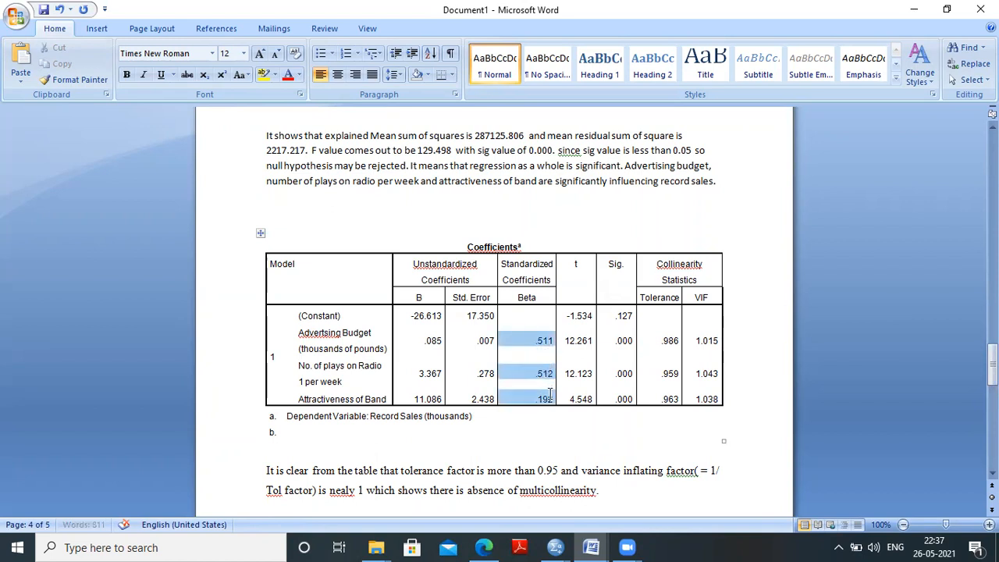
left_click(618, 490)
key("Down")
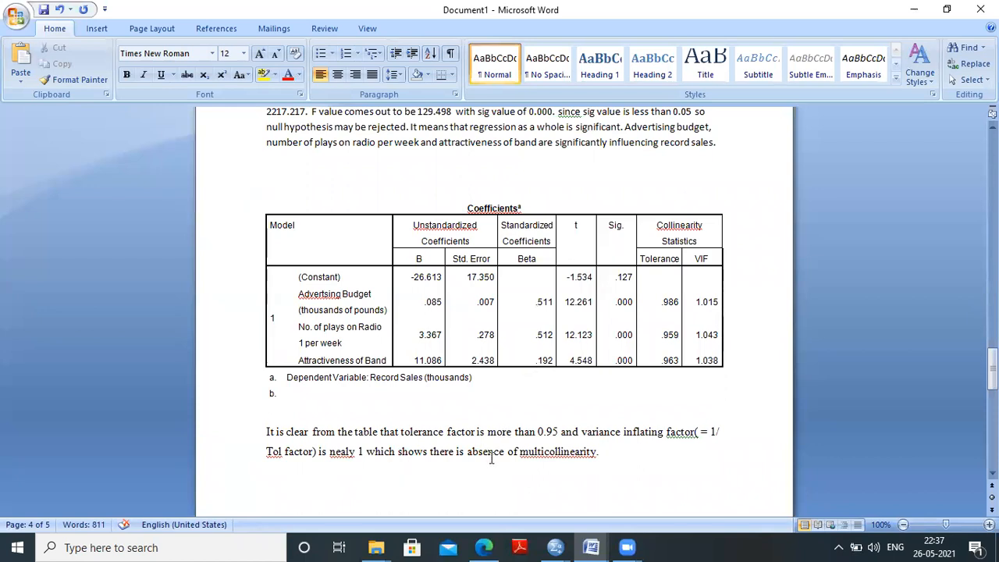
type("Adve")
type("rt")
type("sing")
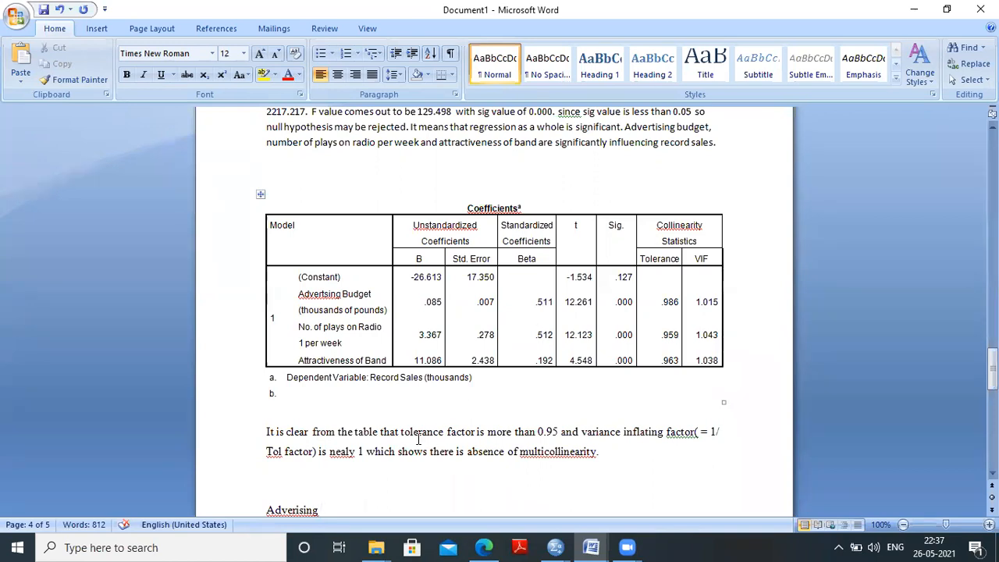
- Correct the two misspelled words in the interpretation to "nearly" and "Advertising"
right_click(341, 451)
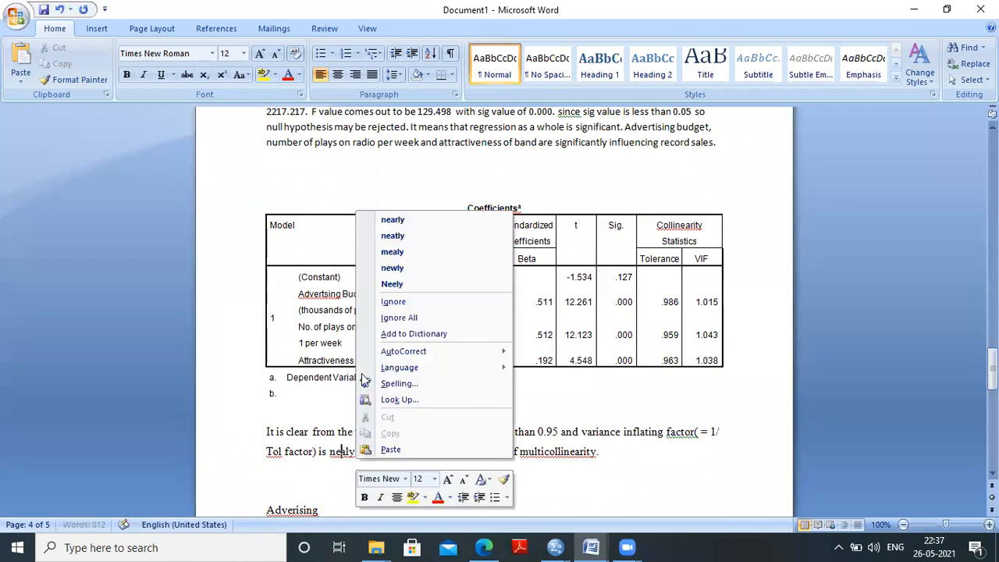
left_click(418, 221)
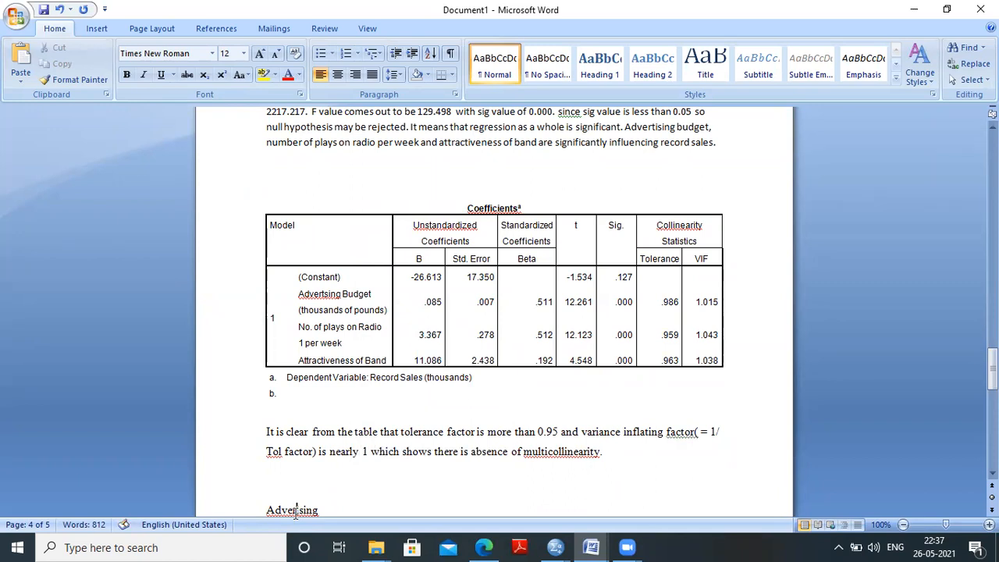
right_click(296, 510)
left_click(373, 309)
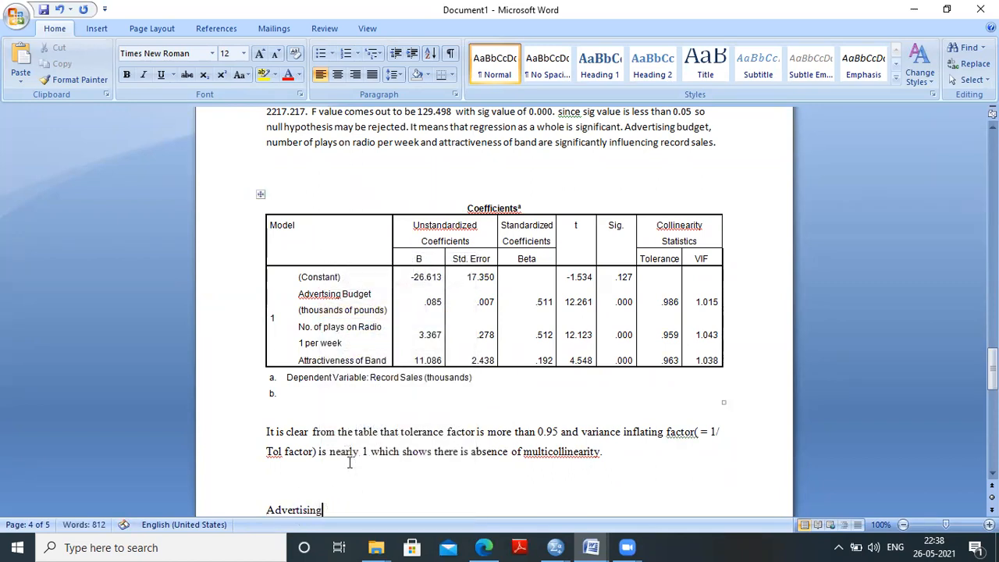
- Continue after "Advertising" with "Budget and No of plays on radio per week are affecting record sales at almost same level."
type("Budget and")
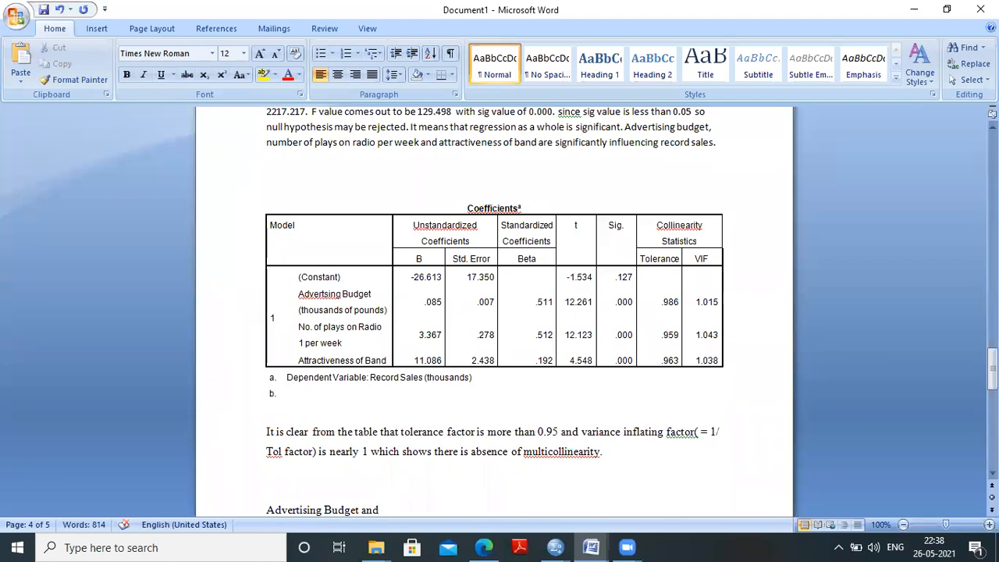
type("No of plays on radio ")
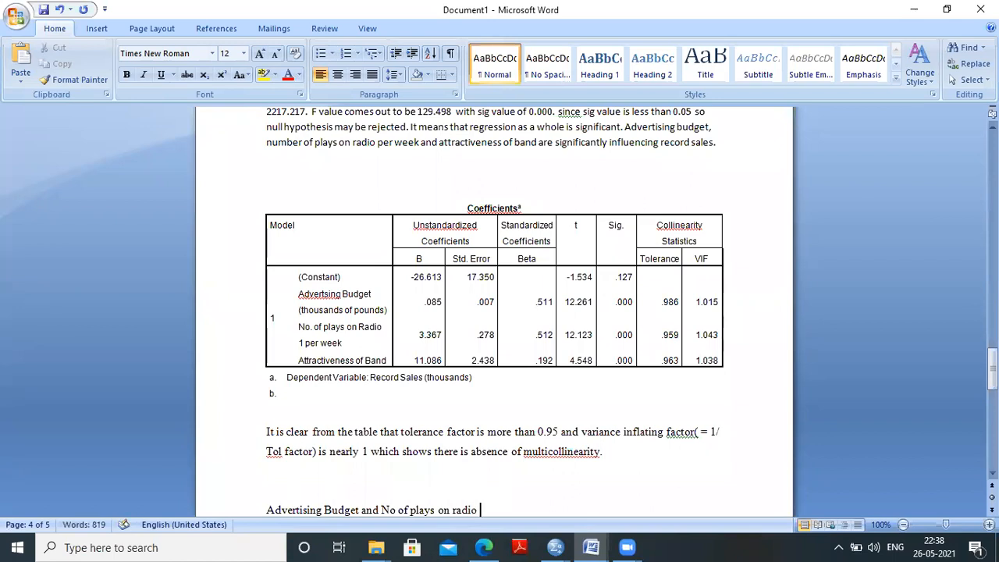
type("per week are affecting record sales at a")
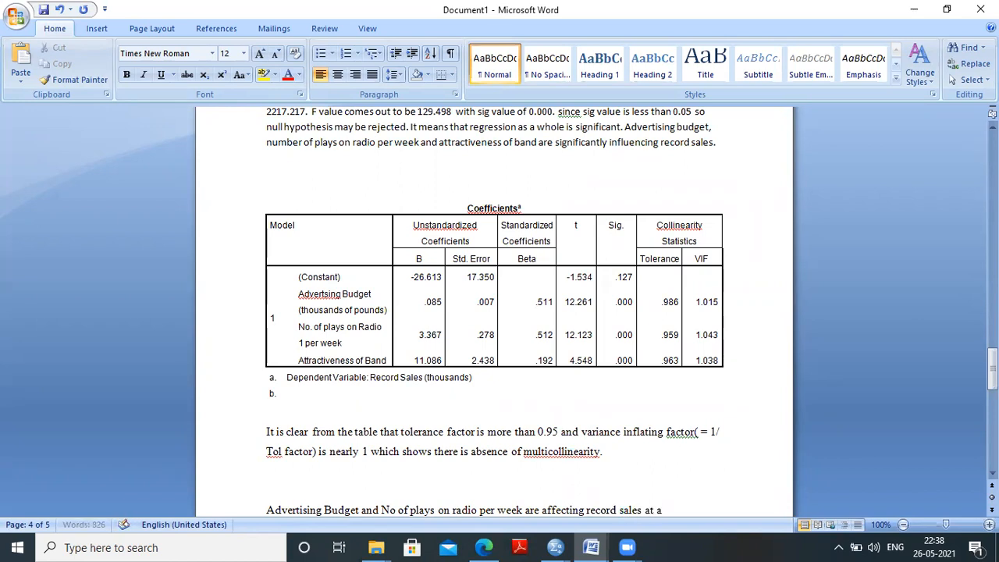
type("st same level")
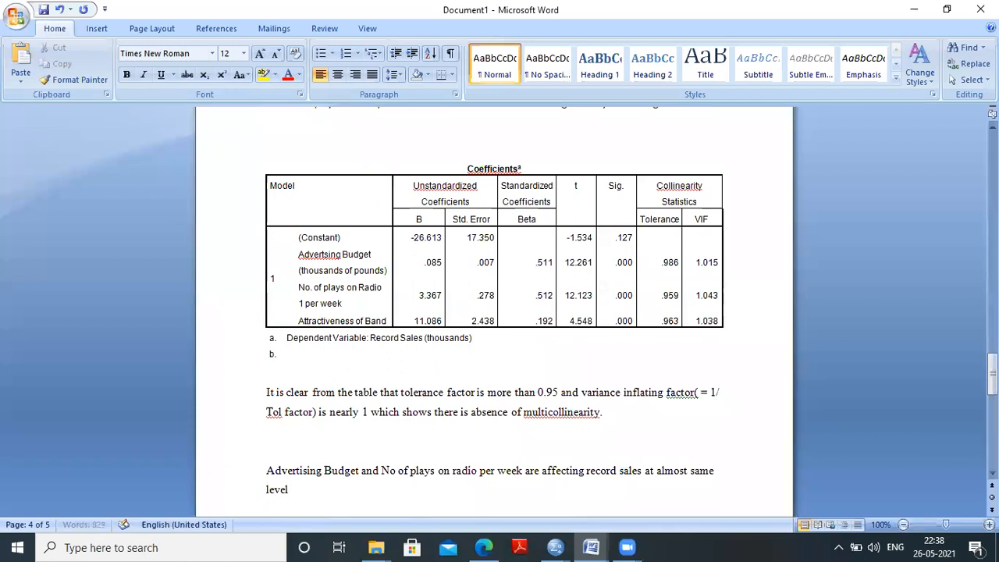
type(".")
- Insert the Beta values in parentheses: (0.511) after "Advertising Budget" and (0.512) after "No of plays on radio per week"
left_click(361, 474)
type("(")
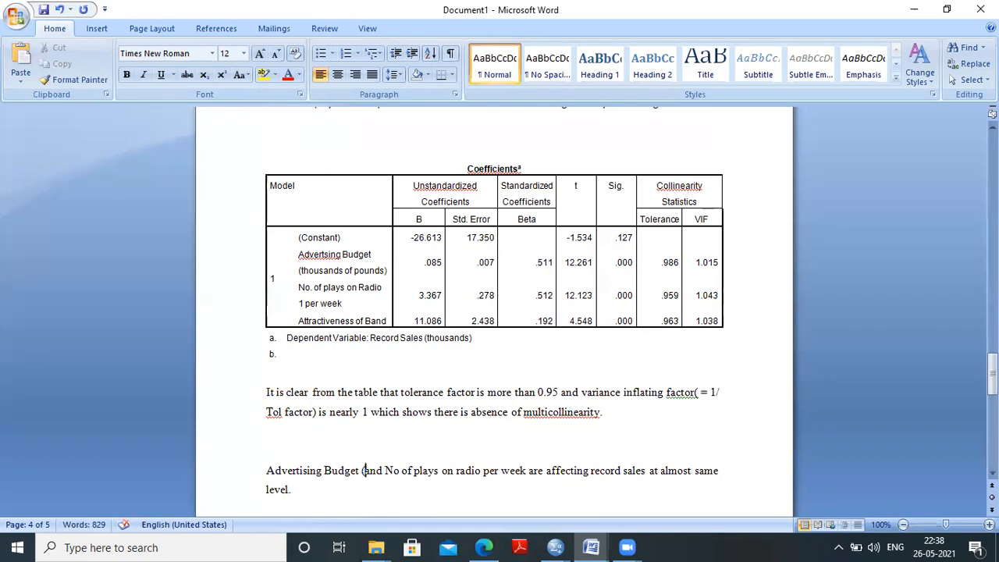
type("0.511)")
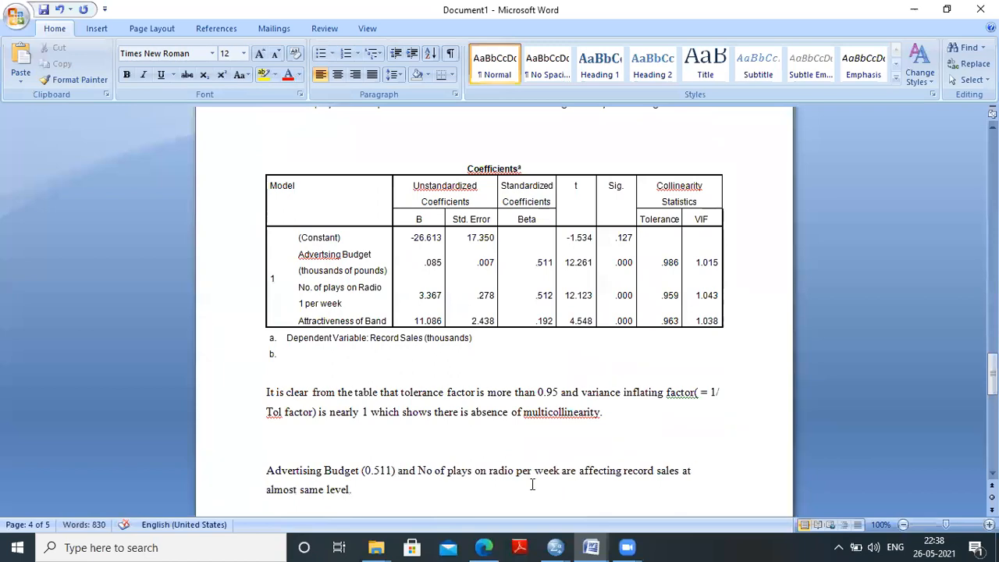
left_click(563, 472)
type("(0.51")
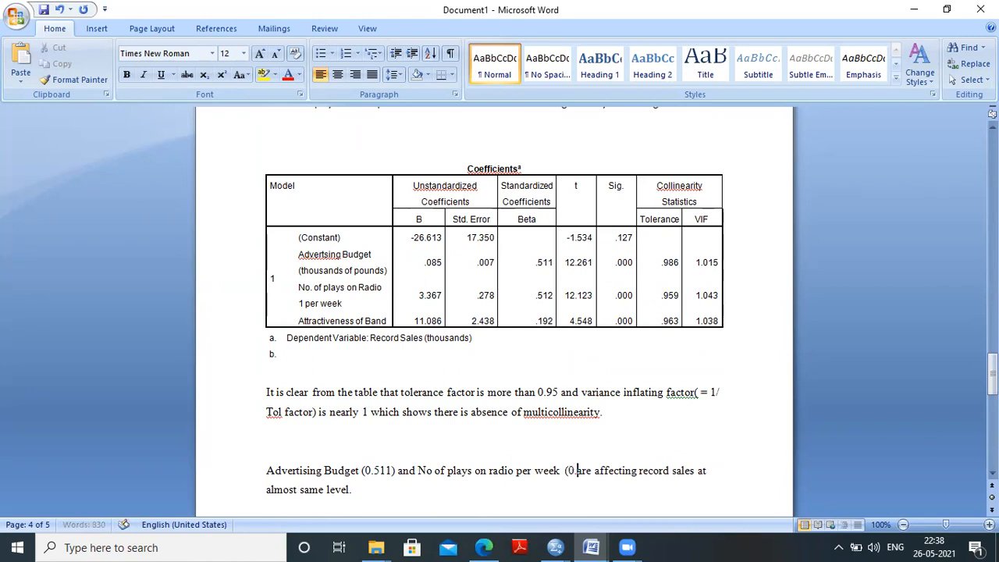
type("2)")
- Add "However these two variables are affecting record sales" at the end of the paragraph
left_click(470, 493)
type("However these two va")
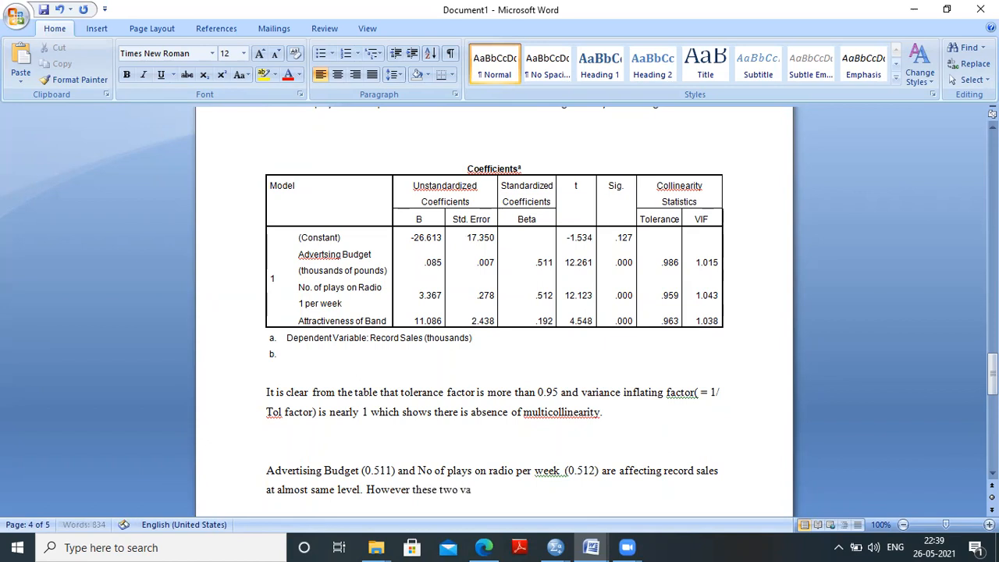
type("riables are affecting record sales")
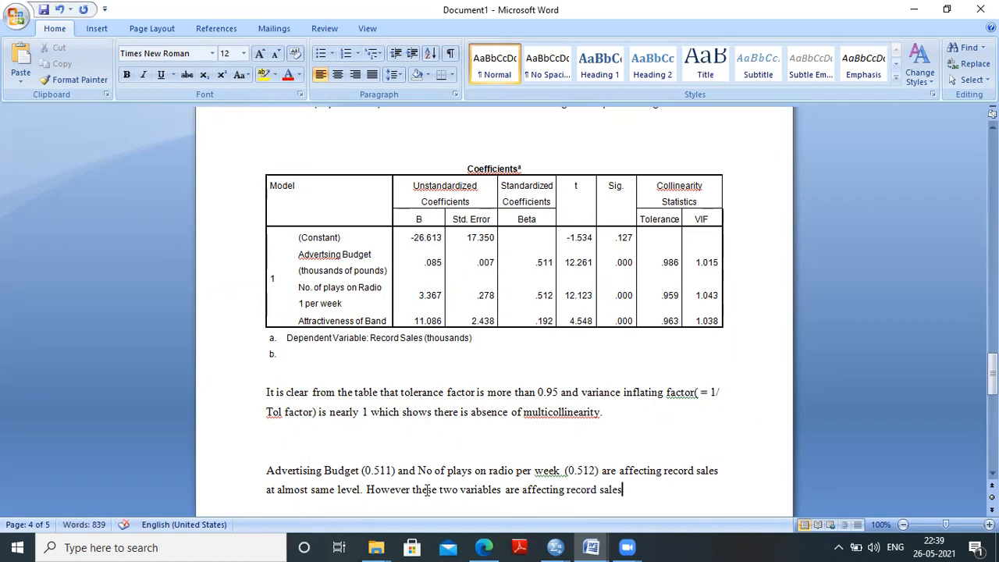
- Reword the last sentence to read "However effect of these two variables on record sales"
left_click_drag(434, 489, 413, 489)
type("effect ")
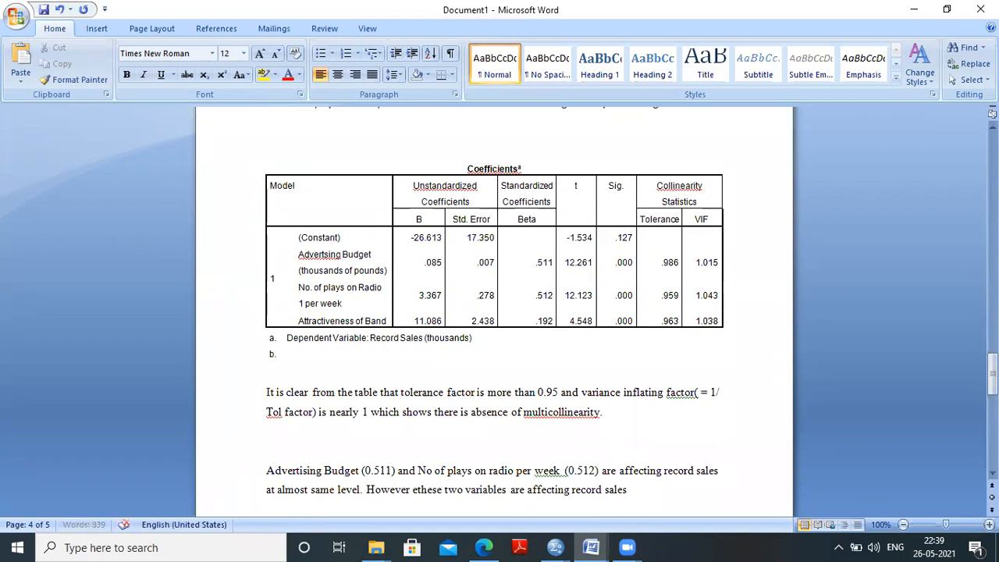
type("of")
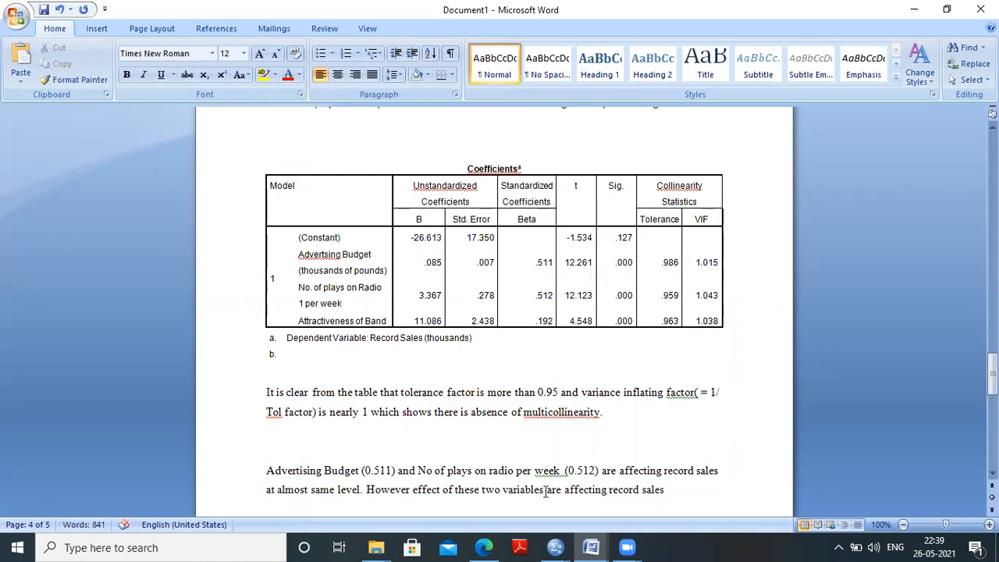
left_click_drag(547, 490, 607, 490)
type("on")
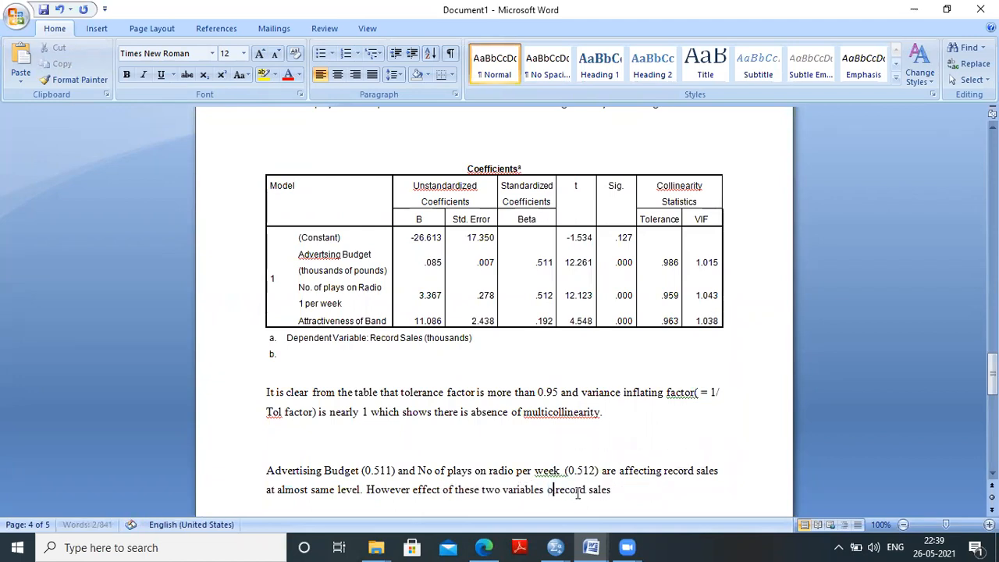
- Continue the last sentence with "is much more than attractiveness of band"
left_click(633, 489)
type("i")
type("s is")
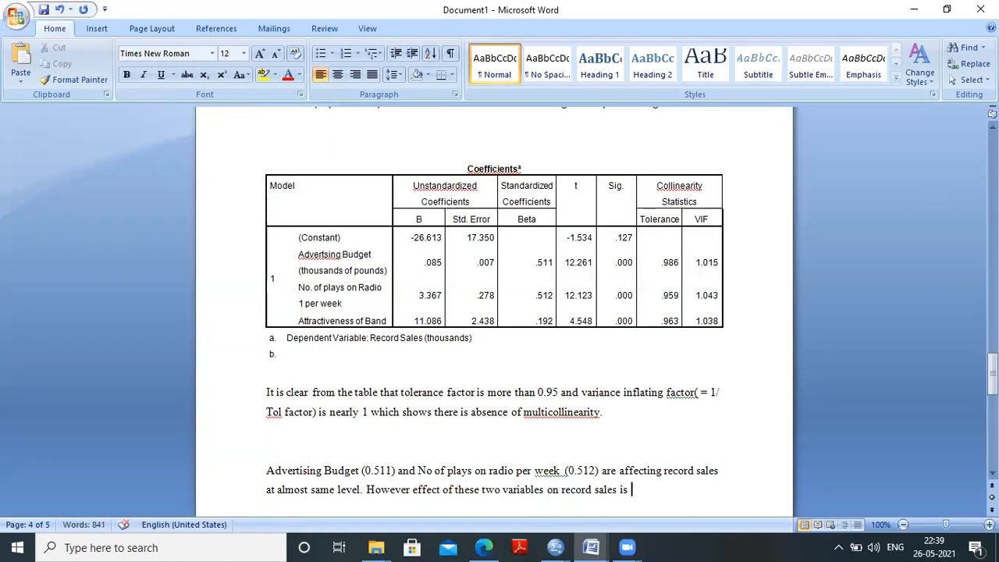
type("much")
type(" mo")
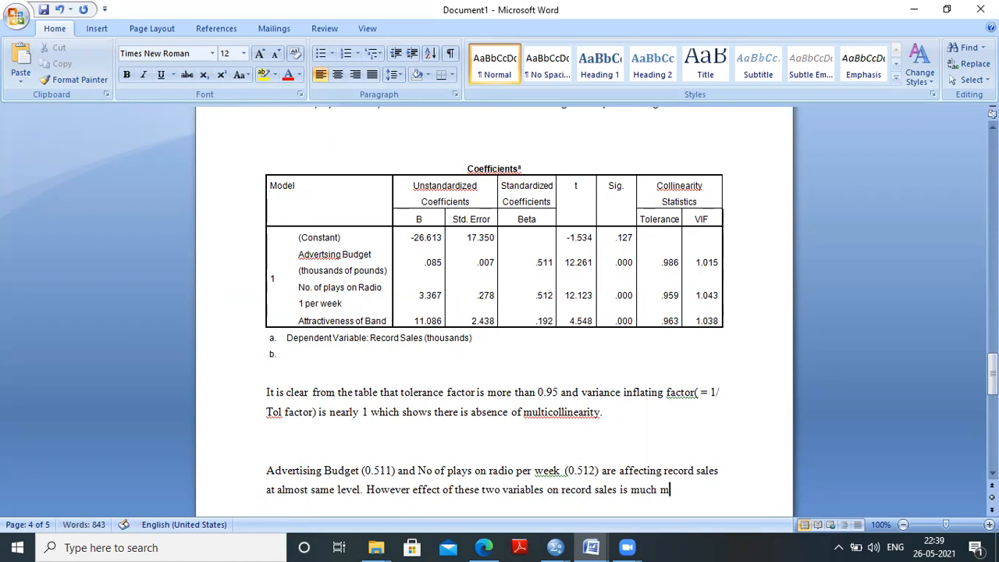
type("re than")
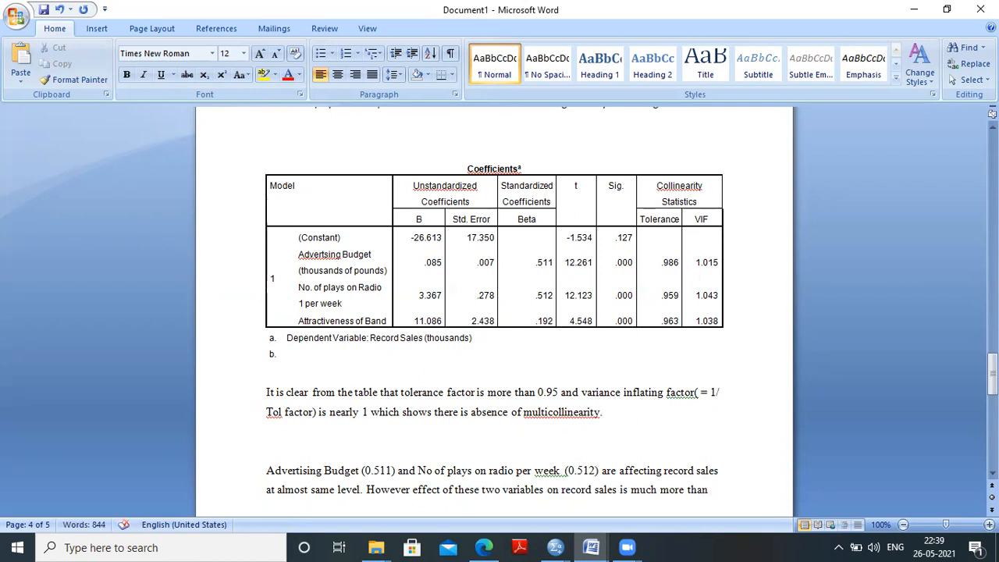
type(" attractiv")
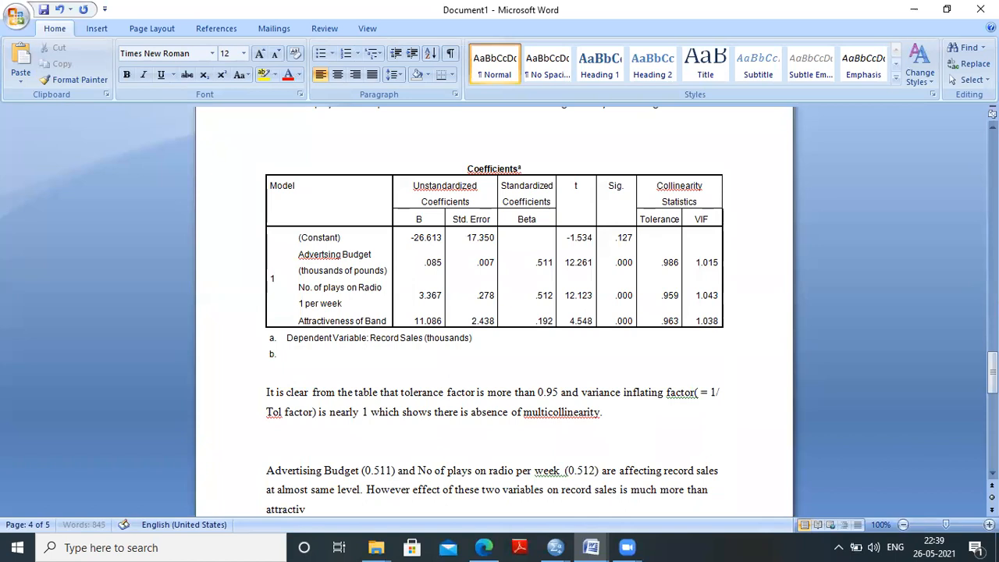
type("eness of band")
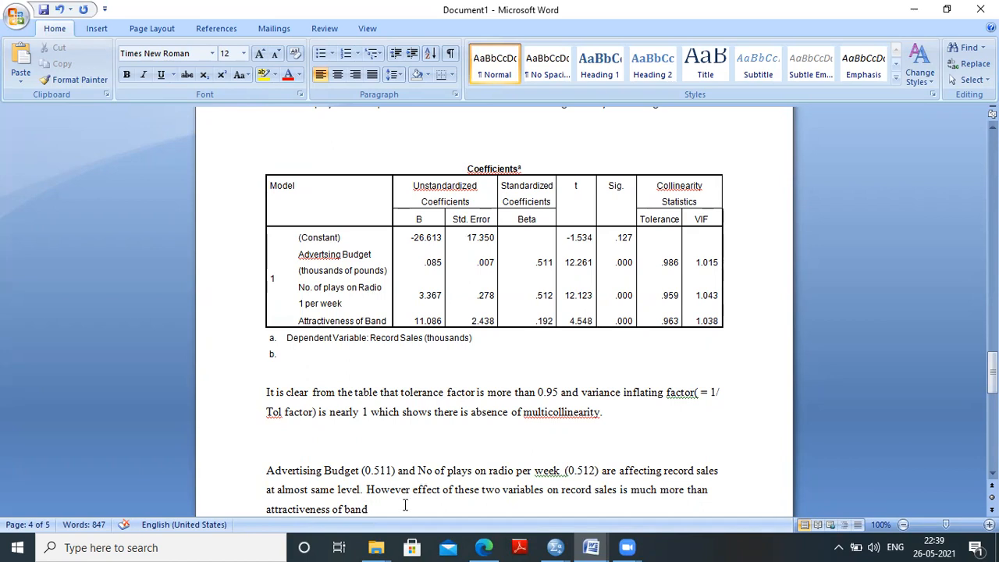
- Add the Beta value (0.192) in parentheses after "attractiveness of band"
type("0.192")
left_click(369, 510)
type("9")
key("BackSpace")
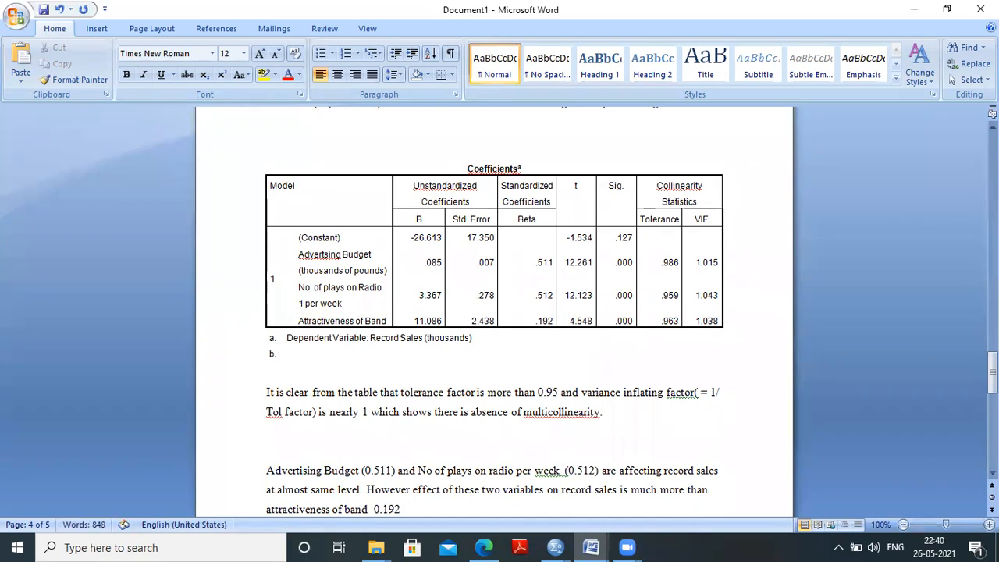
type("(")
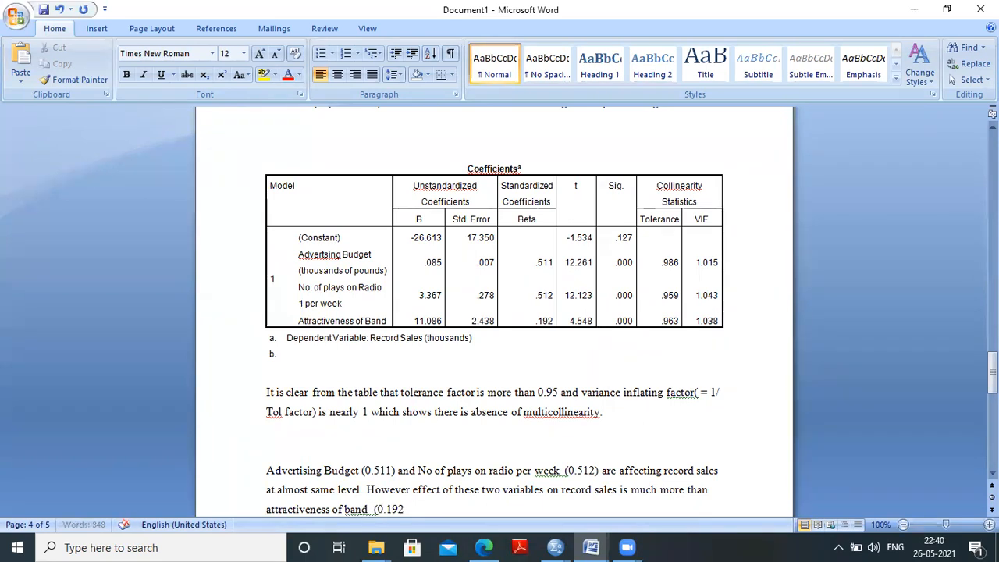
key("Right")
key("Right")
key("Right")
key("Right")
type(")")
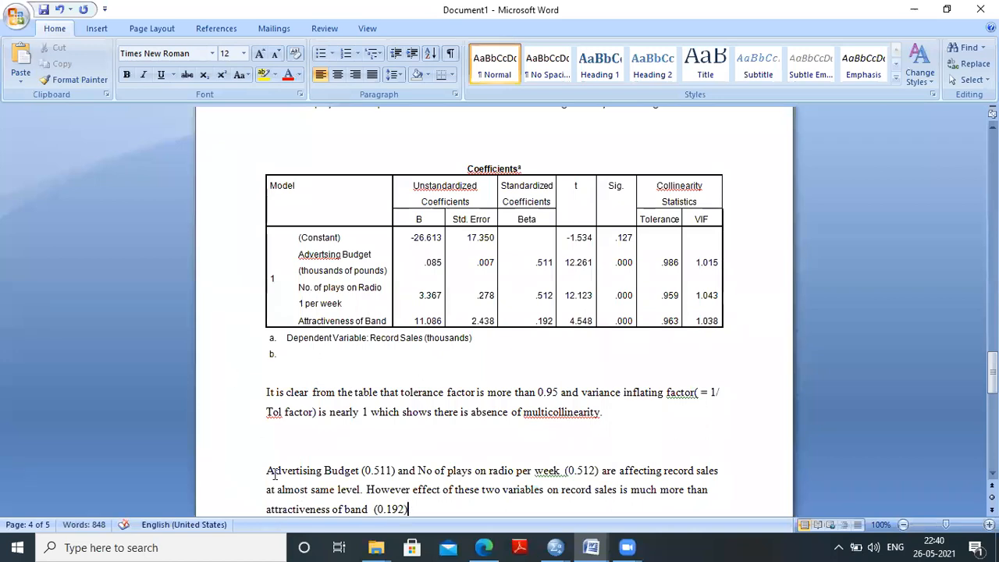
- Begin the paragraph about advertising budget and radio plays with "It is clear from standarised coefficients that"
left_click(265, 470)
type("It is c")
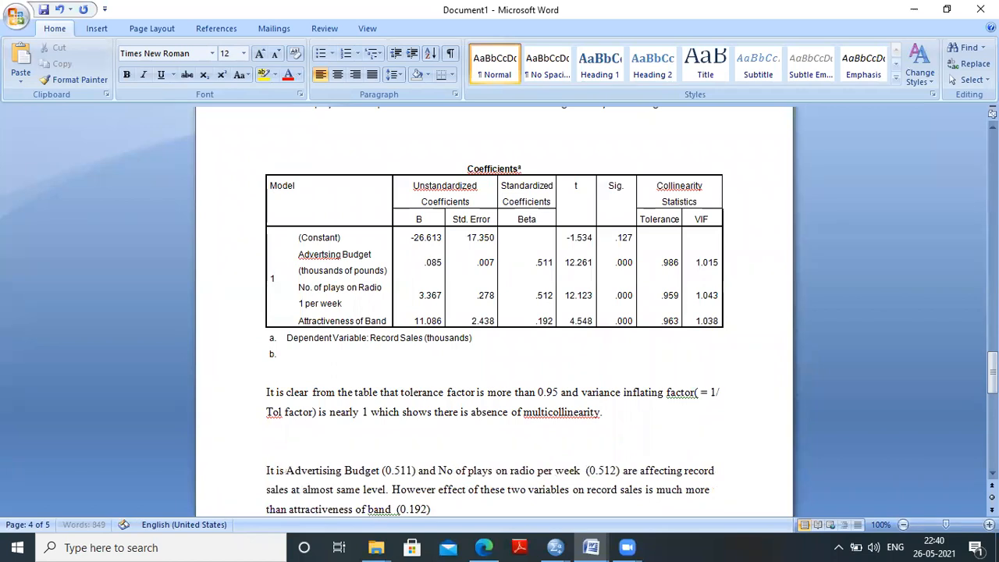
type("lear ")
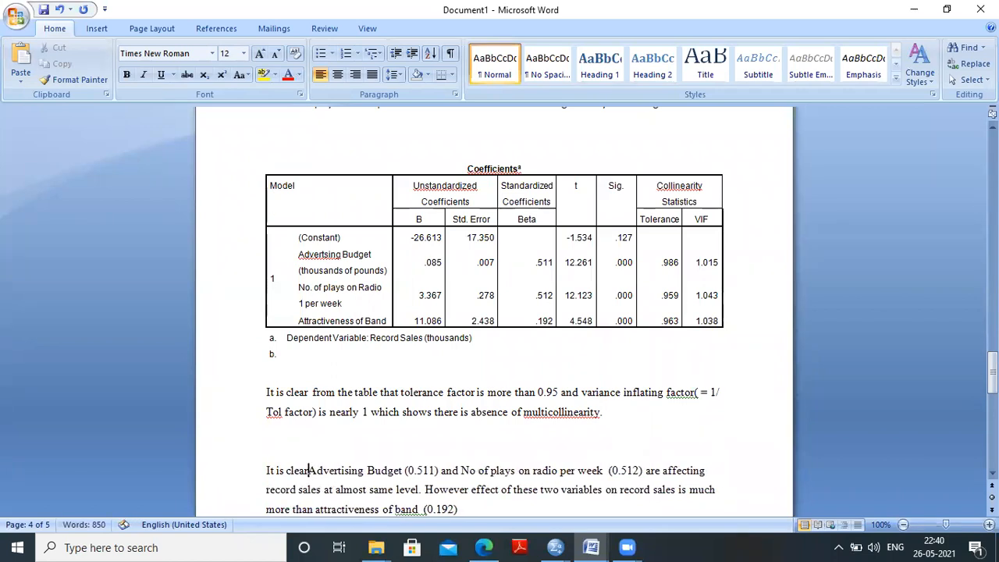
type("from ")
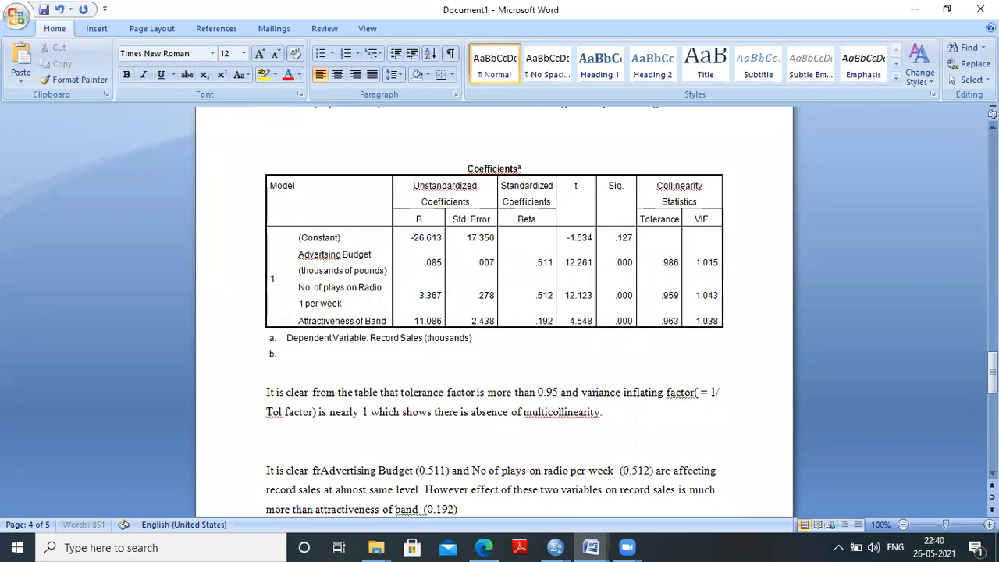
type("standa")
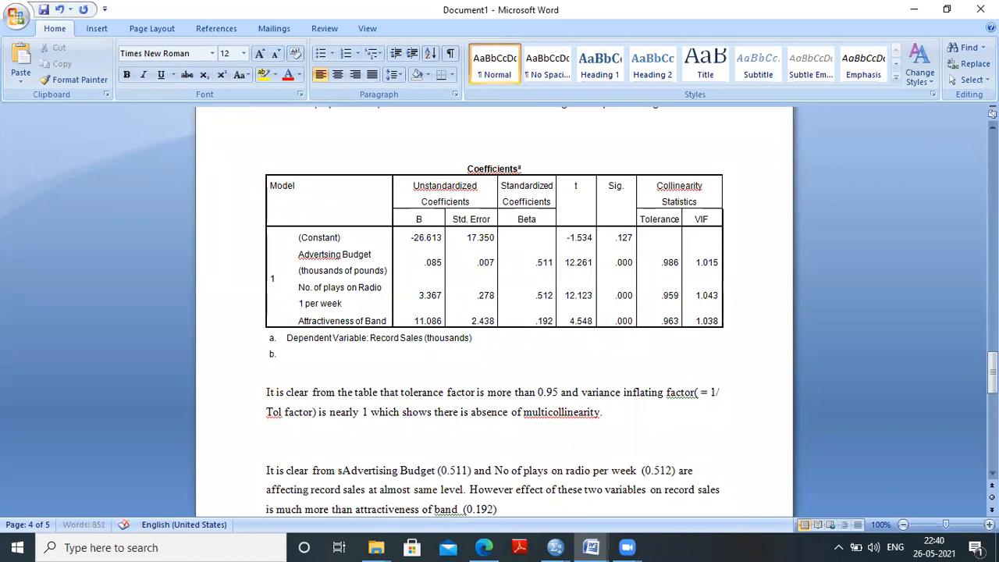
type("rised ")
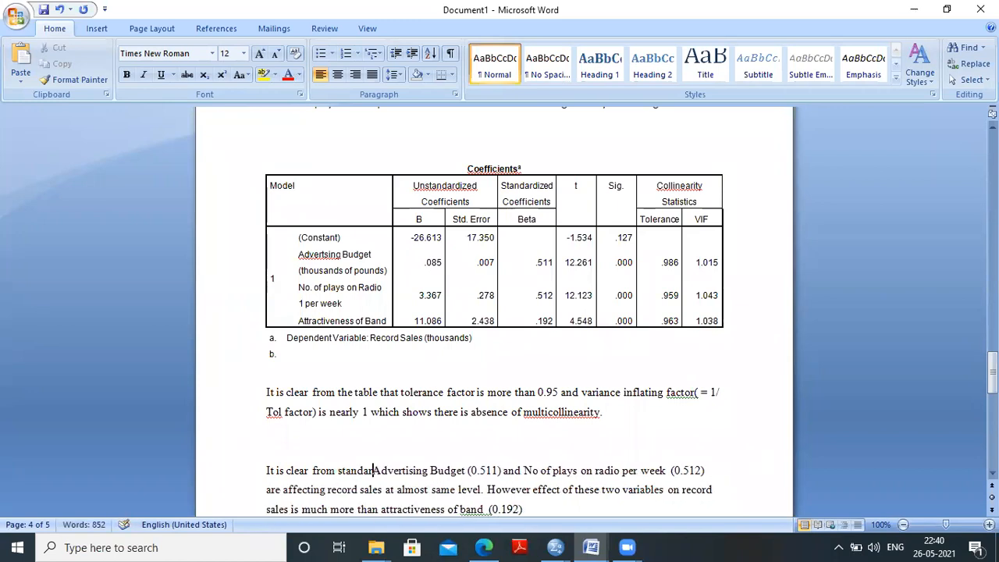
type("coeff")
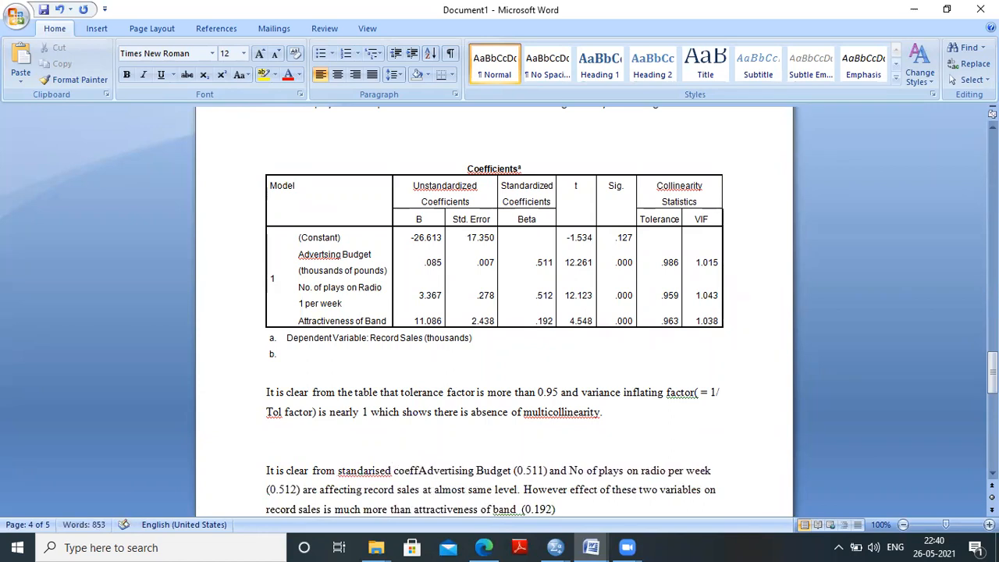
type("icients")
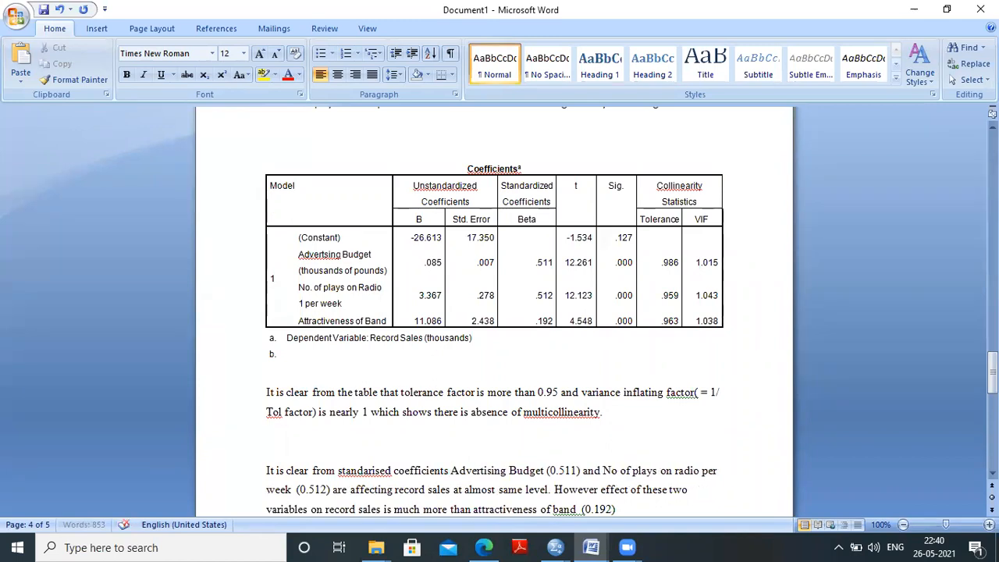
type(" that")
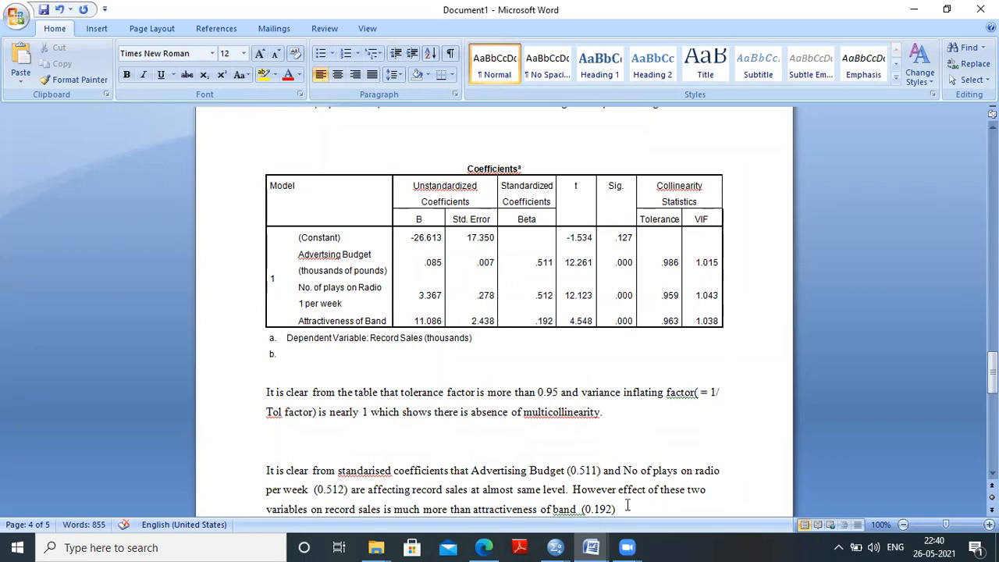
- Add the regression equation "R= -26.613 + 0.085 A + 3.367 N + 11.086 AB" on a new line below the paragraph
key("Return")
key("Return")
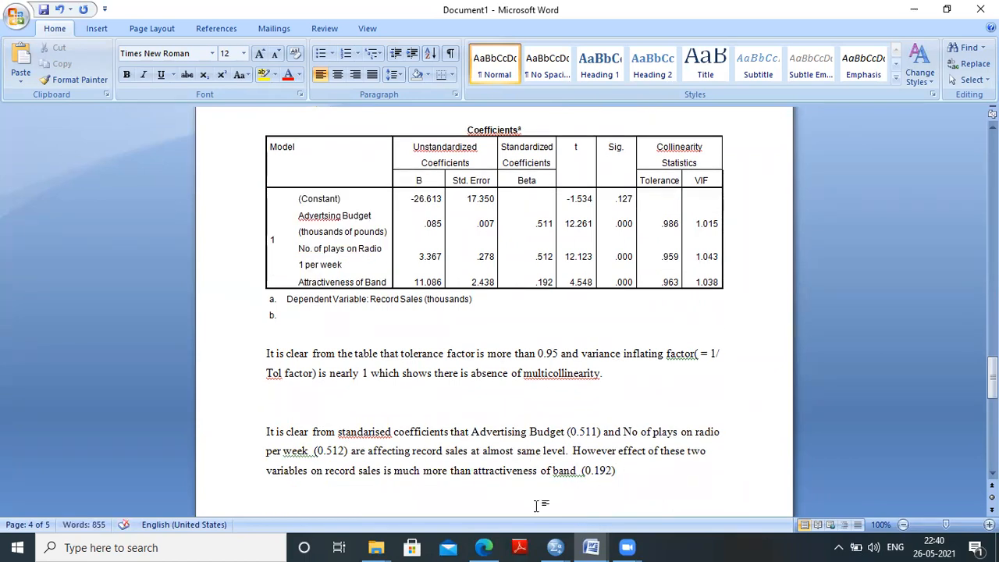
type("R= -26.613")
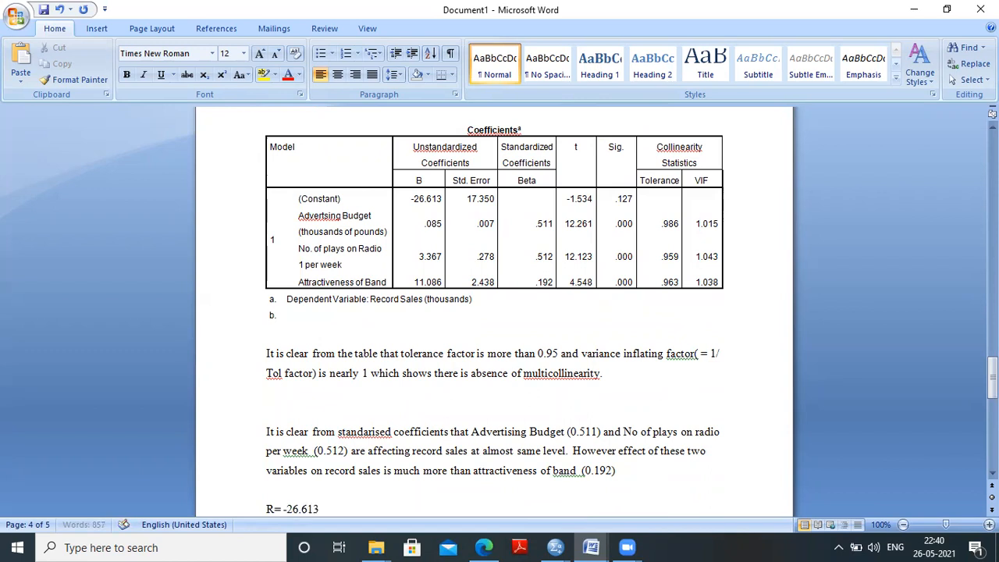
type(" + 0.085 A + 3.367")
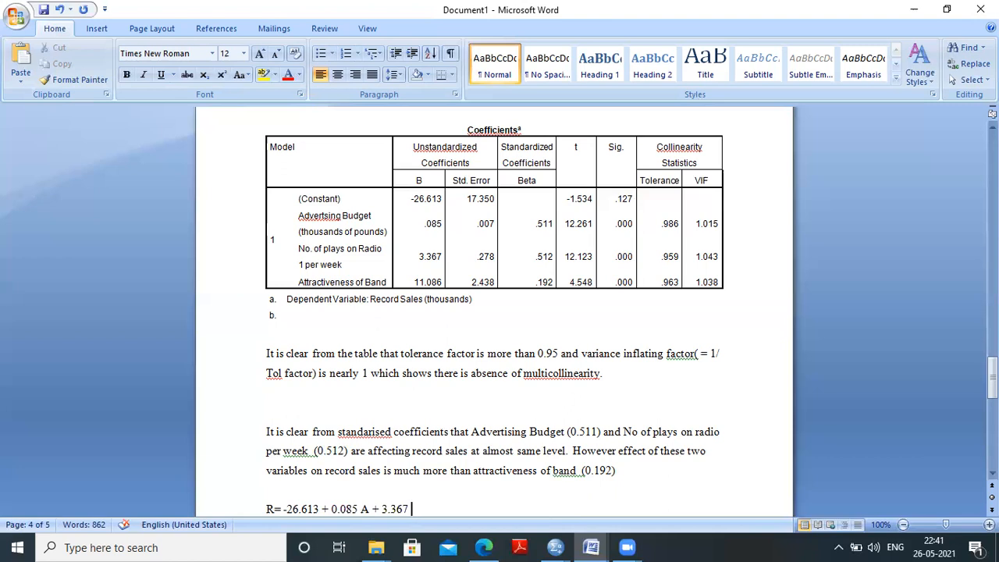
type("N + 11.086 ")
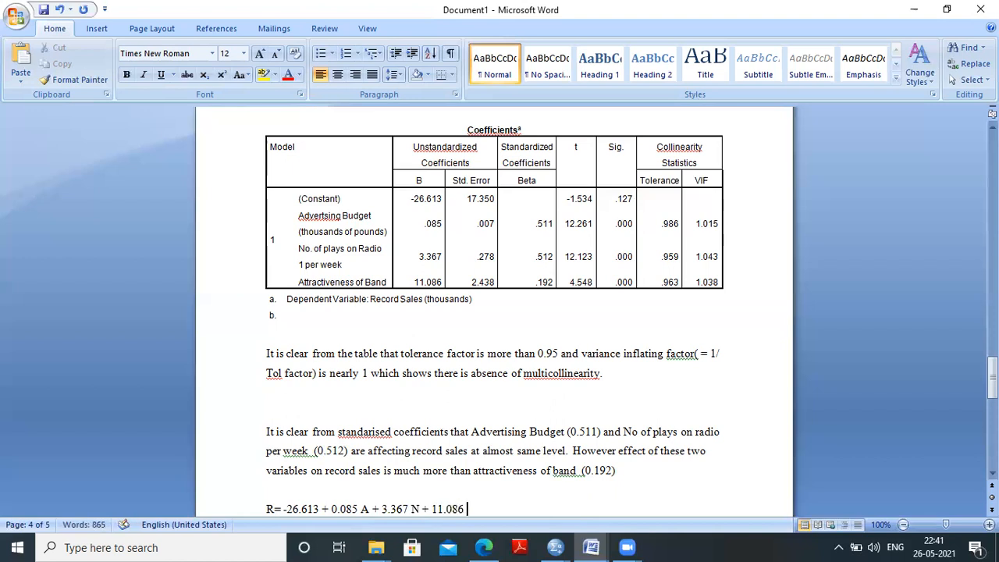
type("AB")
- Highlight the whole regression equation in yellow
left_click_drag(253, 511, 477, 406)
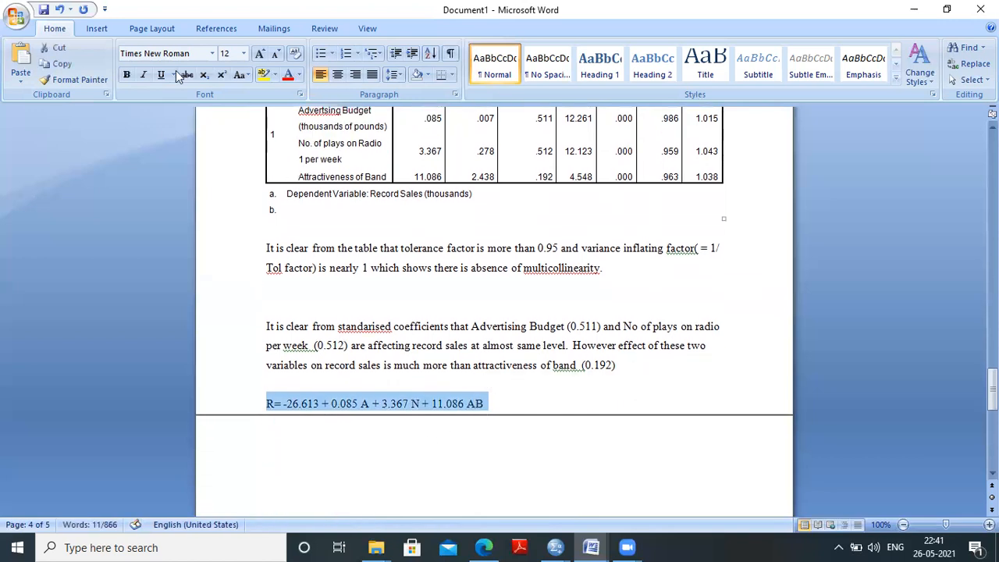
left_click(265, 74)
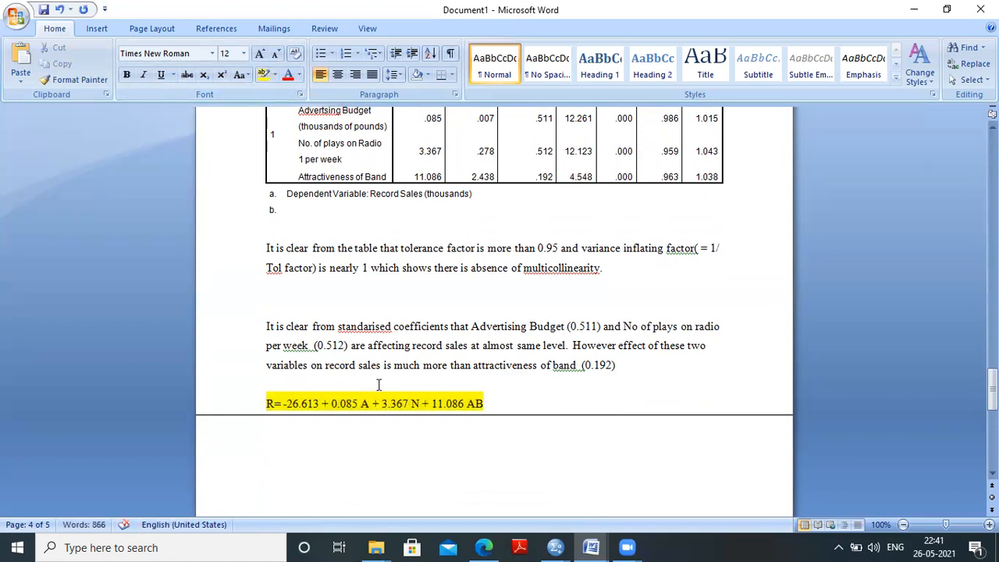
left_click(310, 430)
- Review the Coefficients table and its written interpretation down to the highlighted regression equation
key("Up")
key("Up")
key("Up")
key("Up")
key("Up")
key("Up")
key("Up")
key("Up")
key("Up")
key("Up")
key("Up")
key("Up")
key("Up")
key("Up")
key("Up")
key("Up")
key("Up")
key("Up")
key("Up")
key("Up")
key("Up")
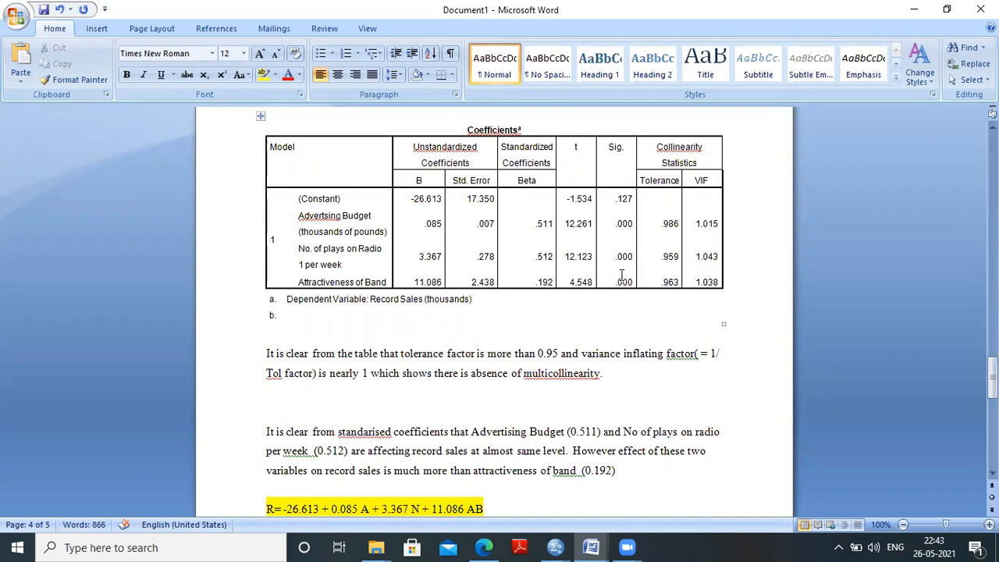
key("Down")
key("Down")
key("Down")
key("Down")
key("Down")
key("Down")
key("Down")
key("Down")
key("Down")
key("Down")
key("Down")
key("Down")
key("Down")
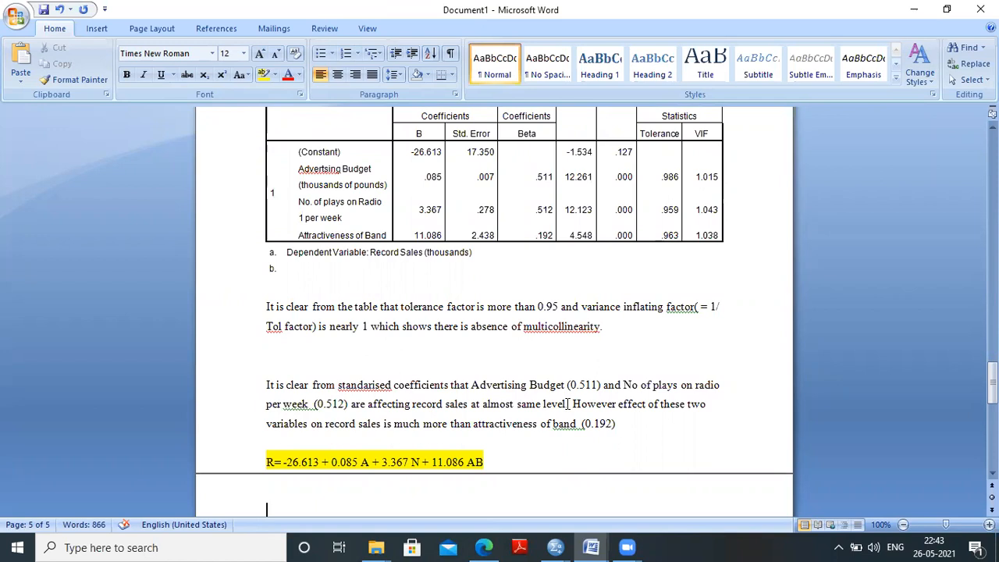
key("Down")
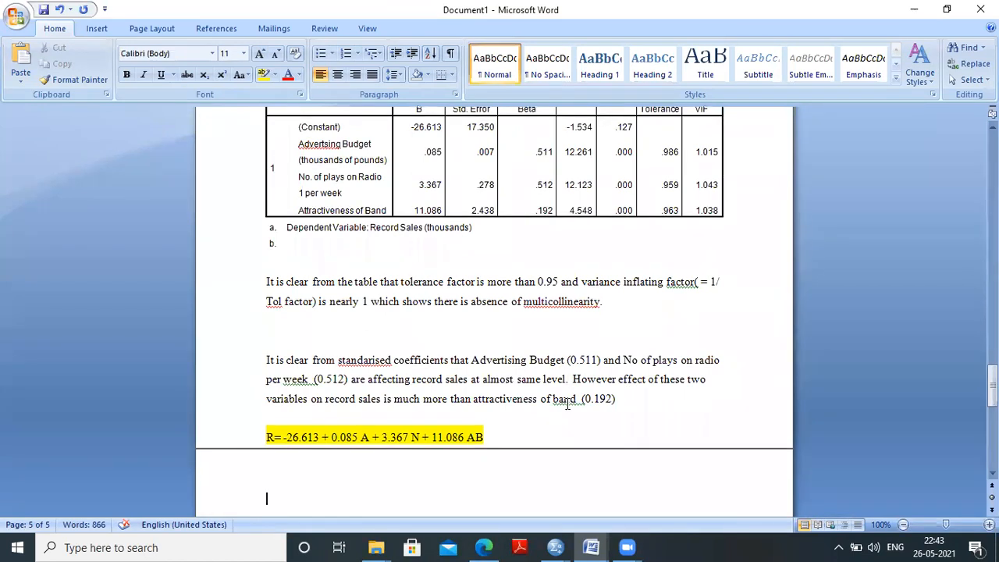